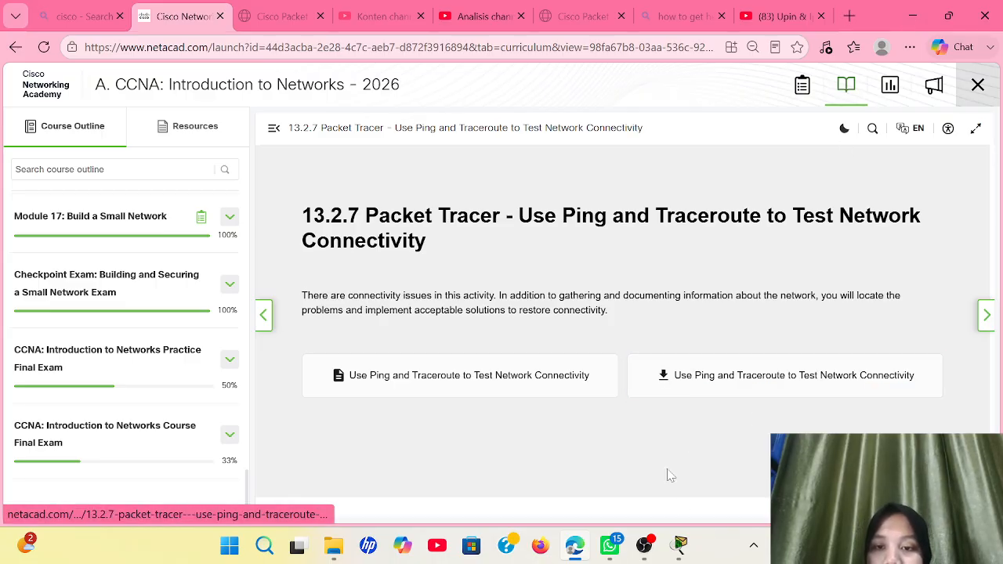
With the 13.2.7 activity page open in Edge, bring up the Packet Tracer window previews on the taskbar
mouse_move(676, 542)
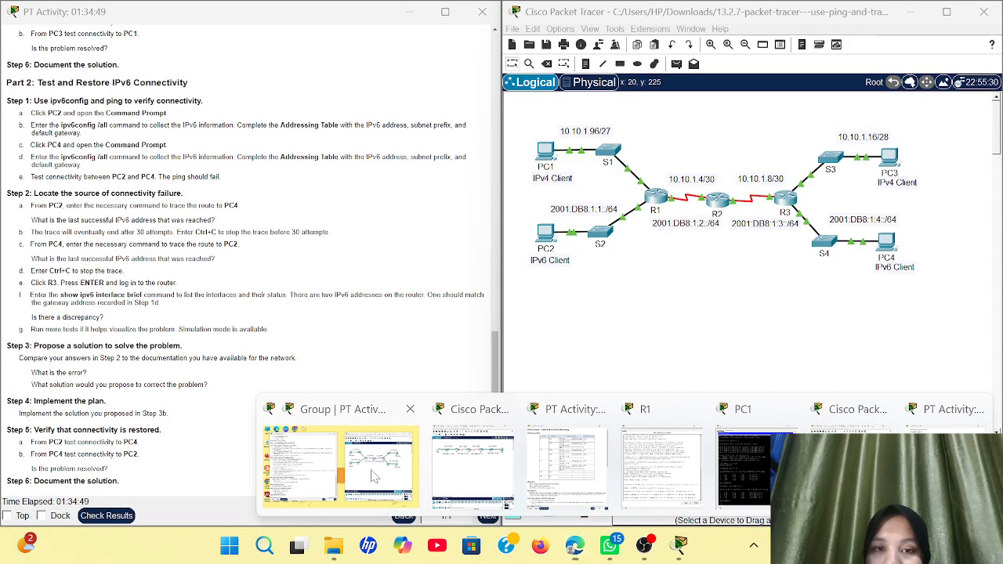
Bring the 13.2.7 activity windows forward and scroll the instructions to the Addressing Table and Part 1
left_click(374, 476)
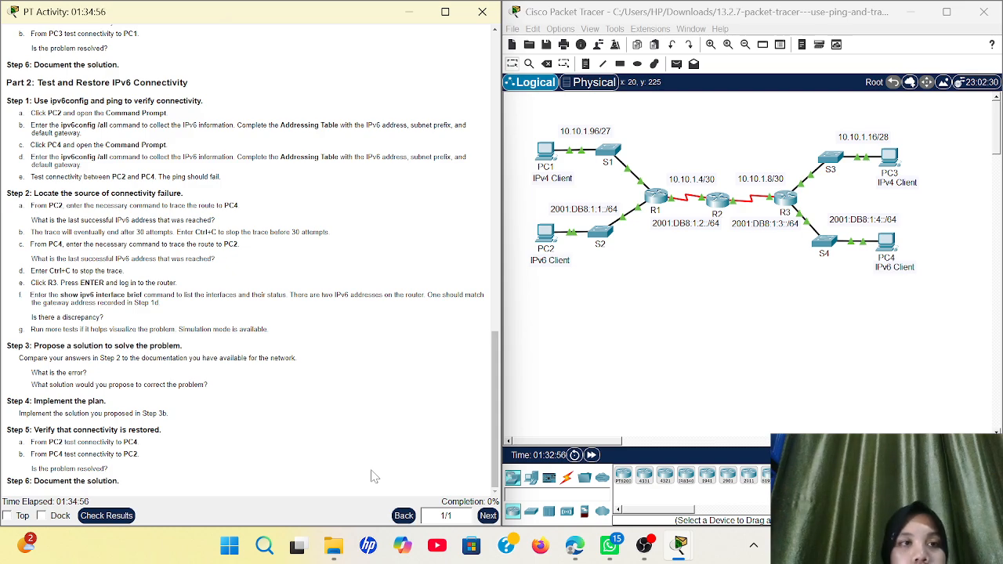
scroll(327, 348, "up", 10)
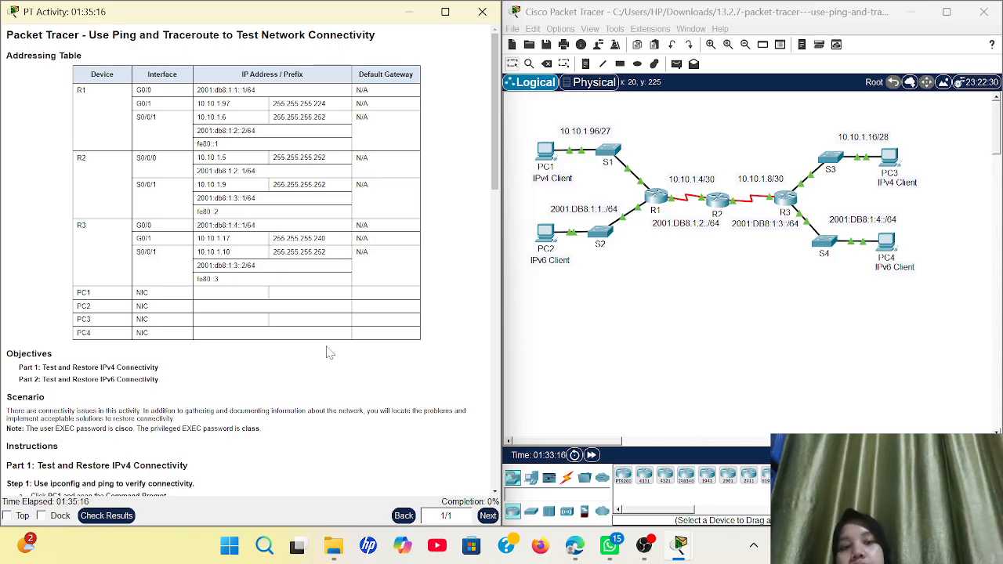
scroll(161, 320, "down", 1)
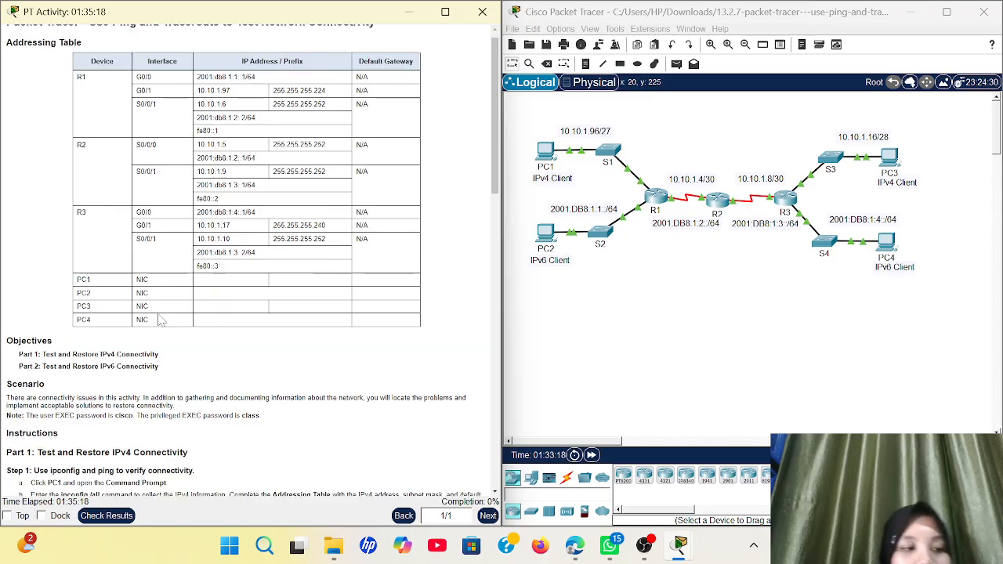
scroll(160, 320, "down", 10)
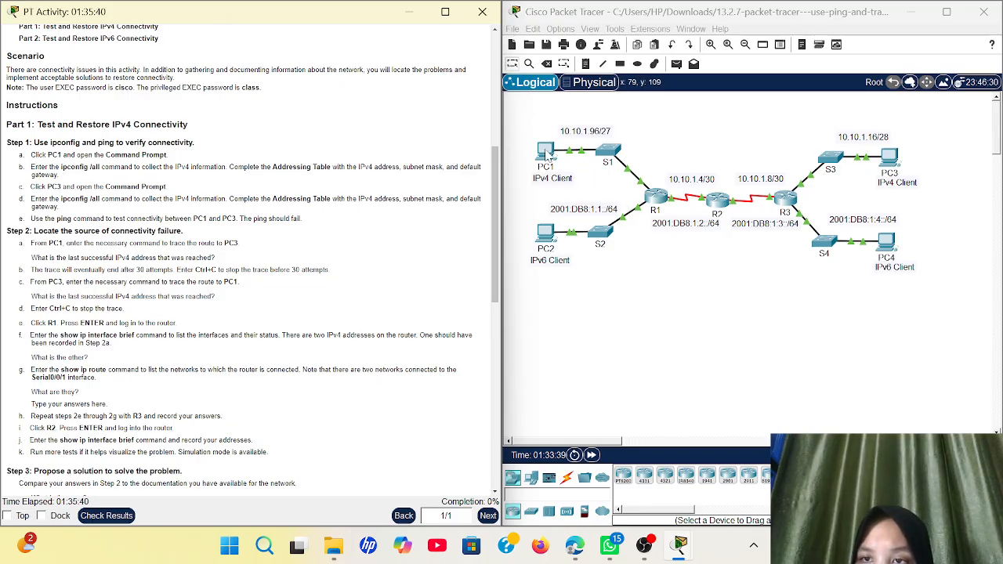
left_click(548, 155)
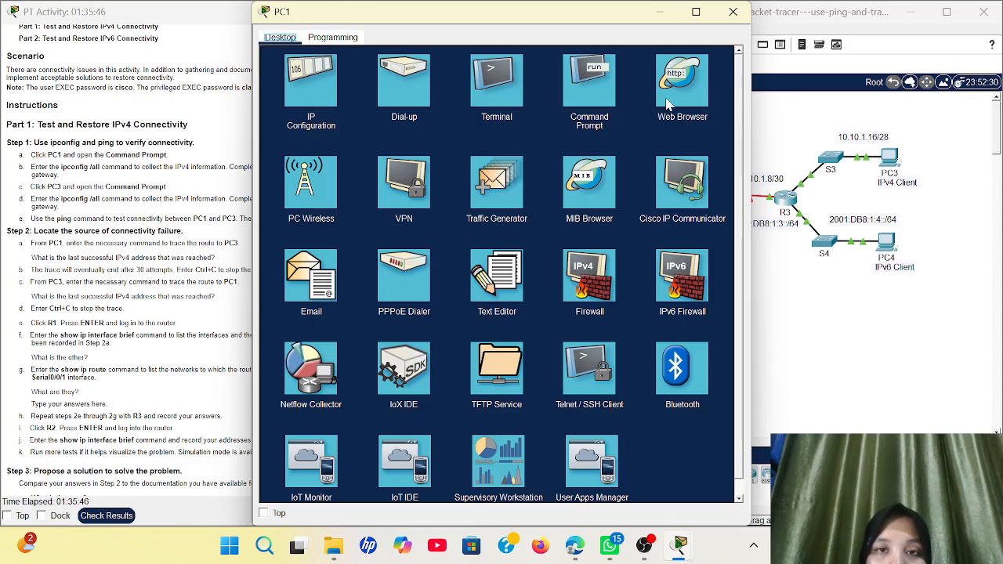
left_click(601, 73)
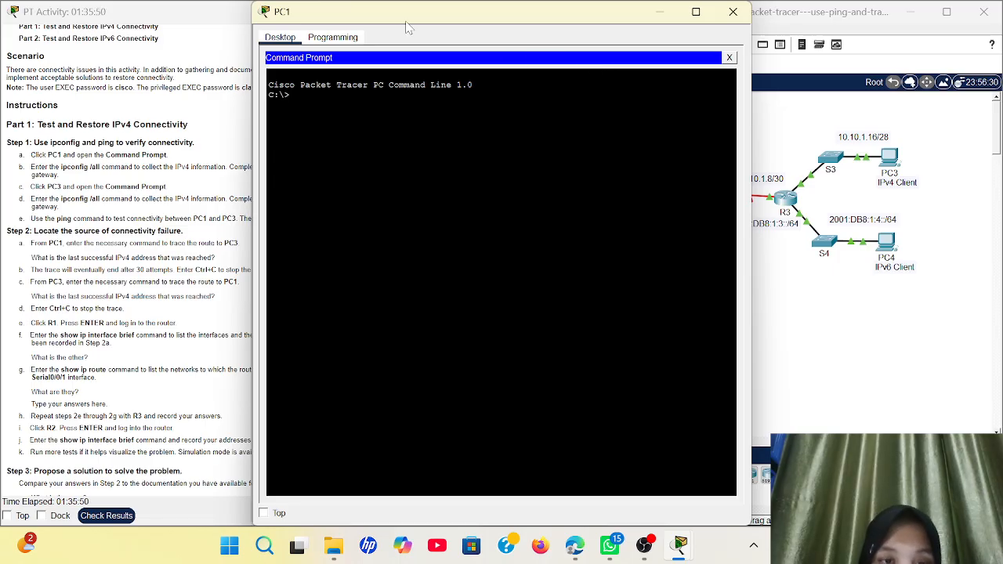
type("i")
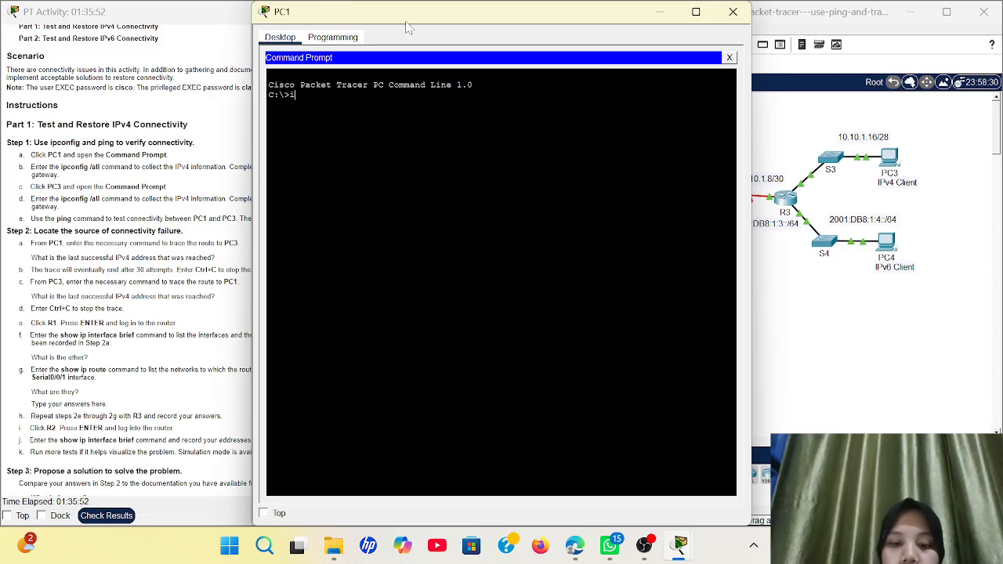
type("p conf")
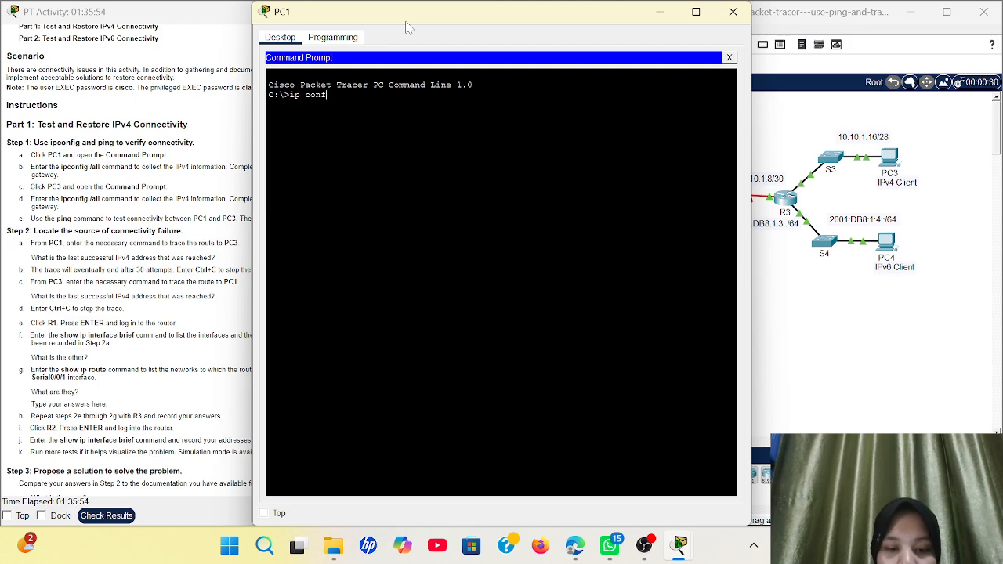
type("u")
key("BackSpace")
type("ig")
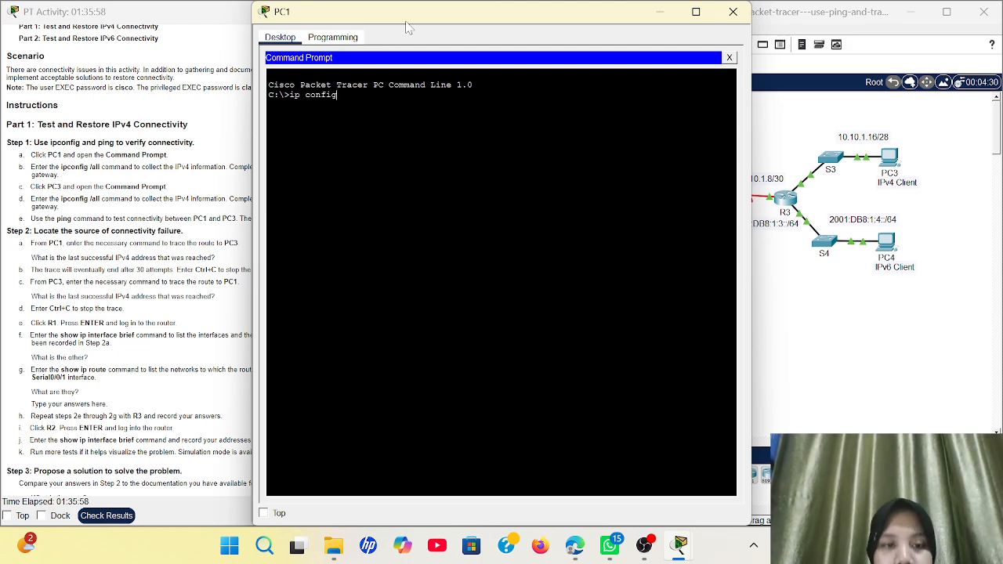
type(" /a")
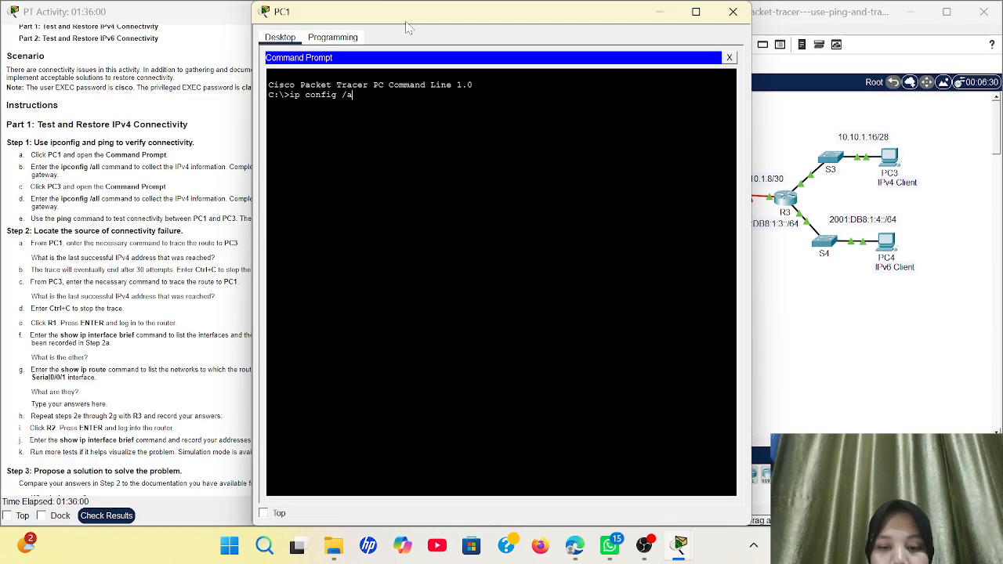
type("ll")
key("Return")
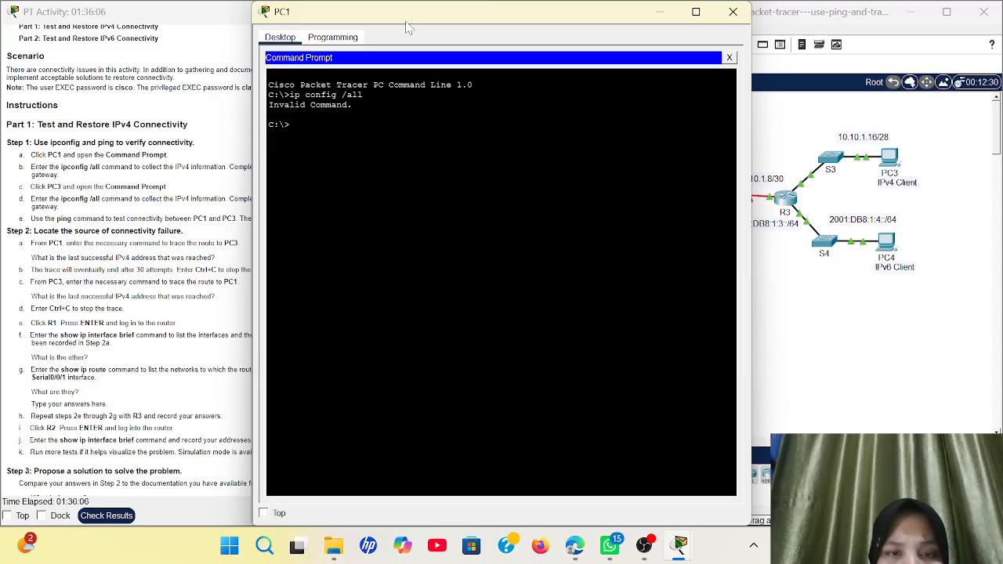
type("ipcon")
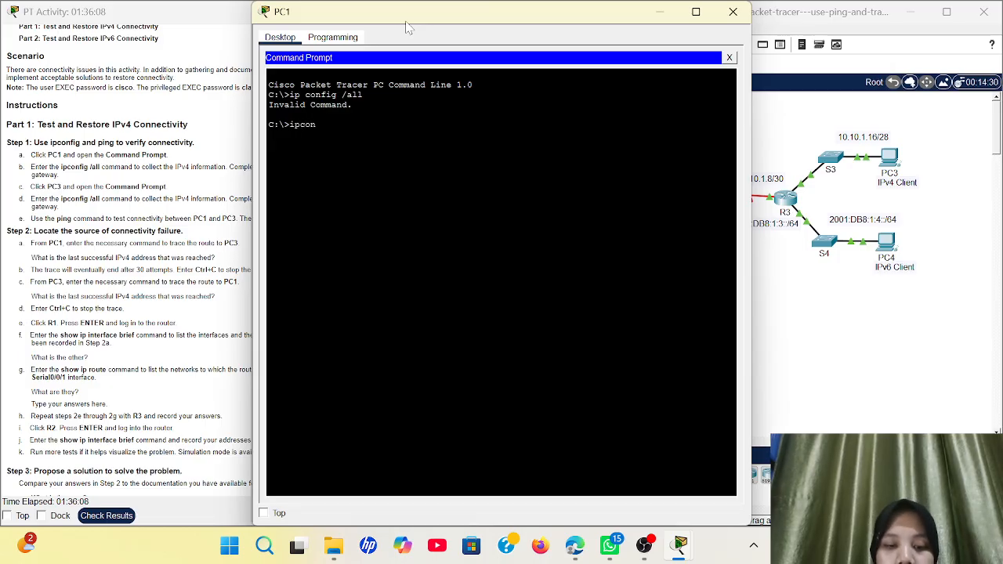
type("fig /")
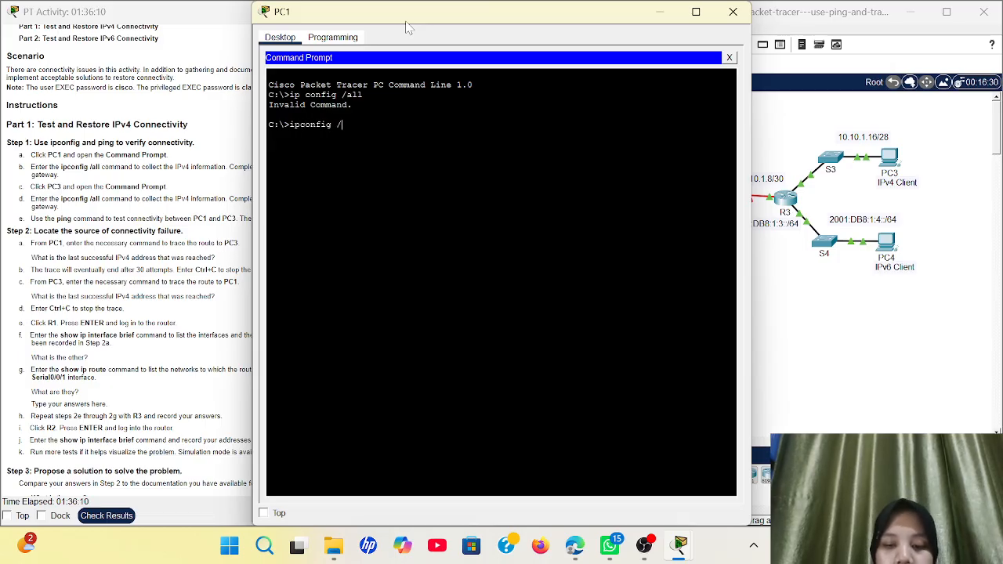
type("all")
key("Return")
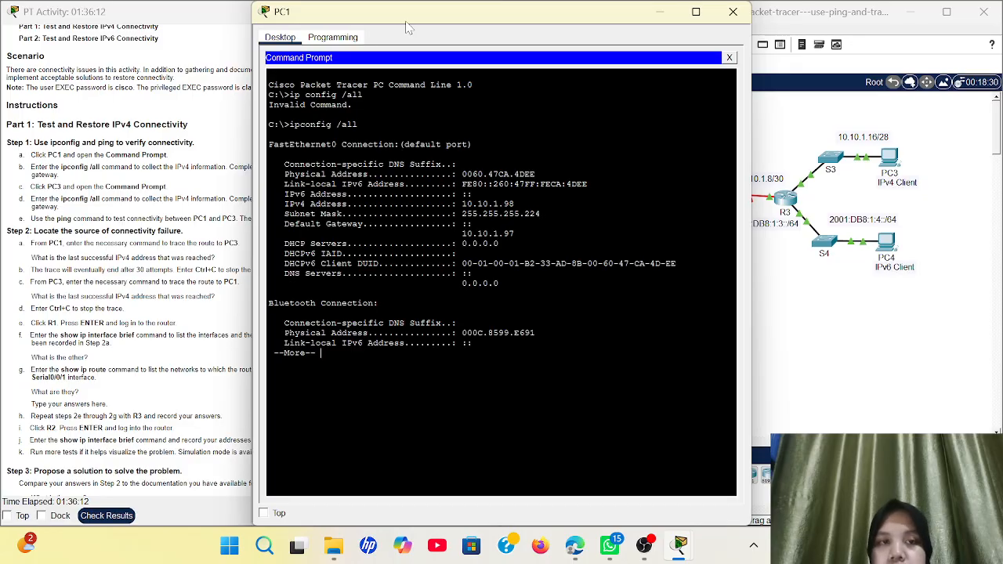
key("Return")
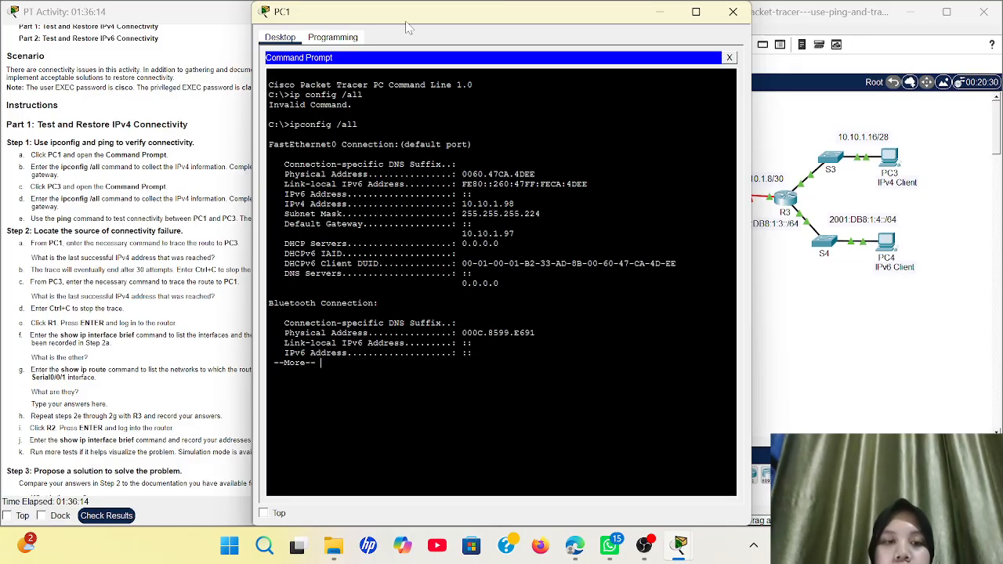
key("Return")
key("Return")
key("Return")
key("Return")
key("Return")
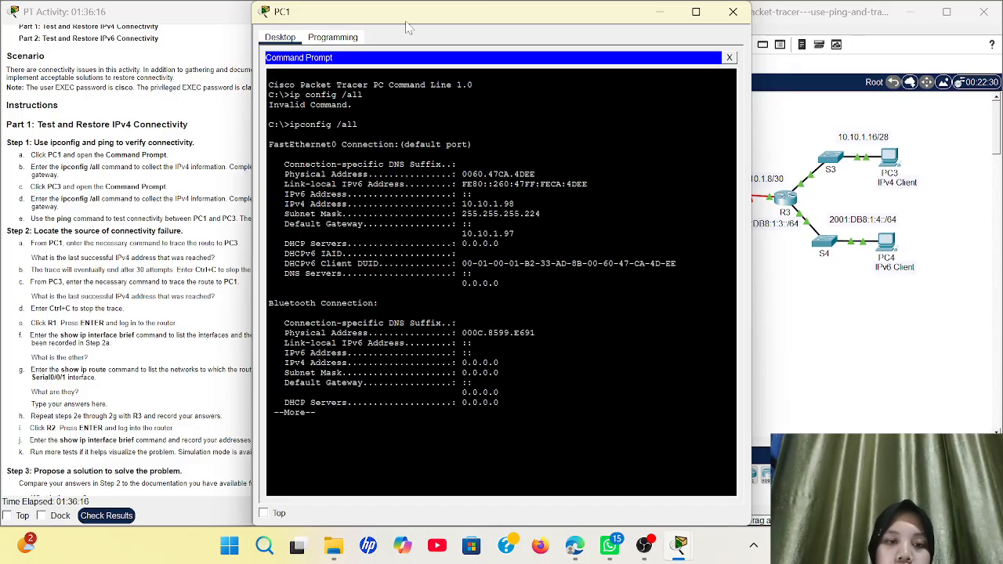
key("Return")
key("Return")
key("Return")
key("Return")
key("Return")
key("Return")
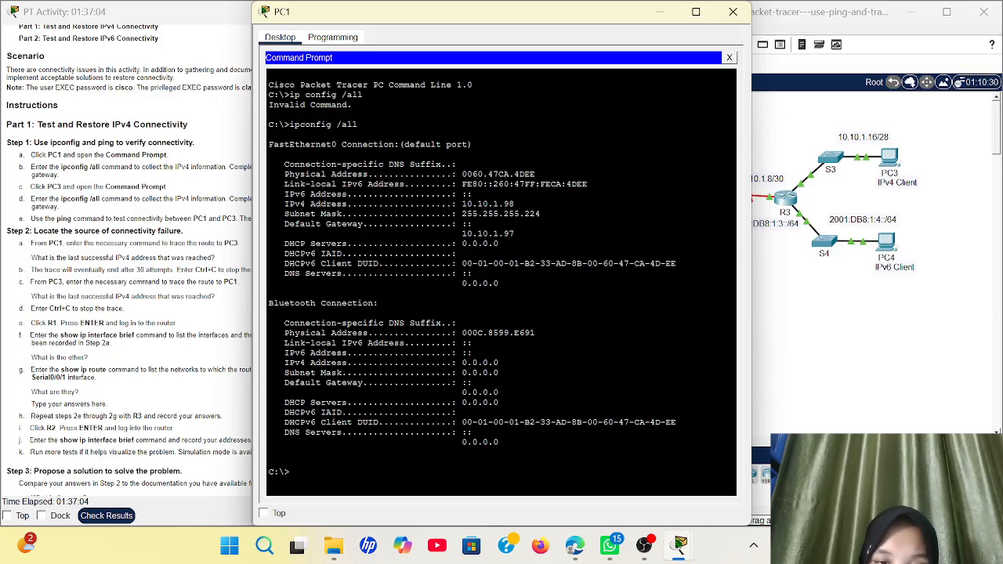
left_click(732, 14)
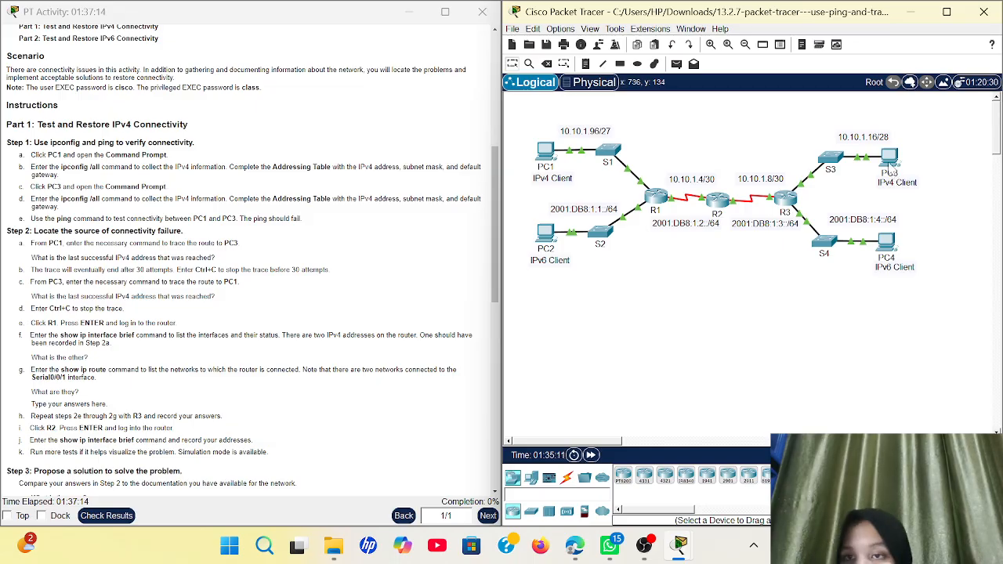
left_click(893, 165)
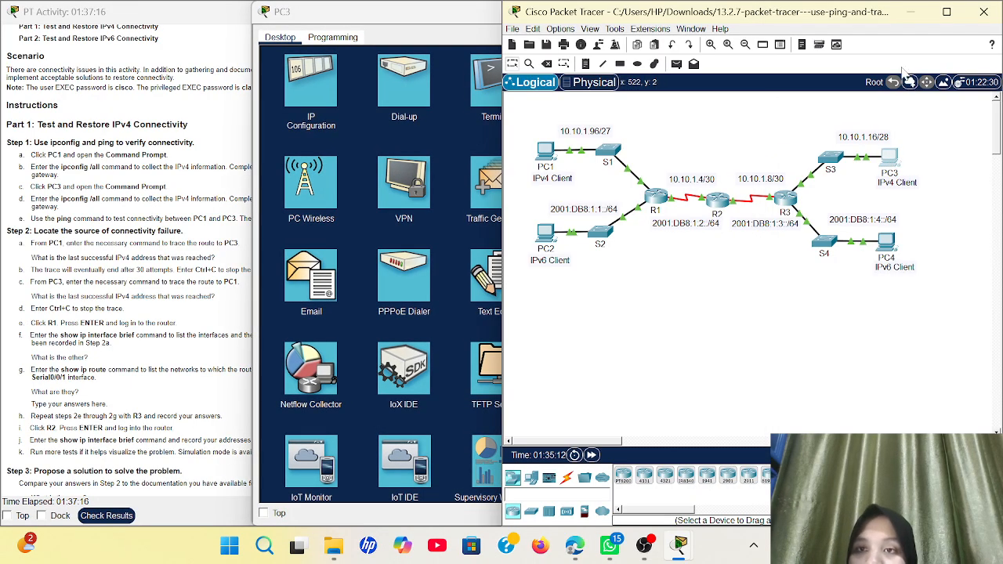
left_click(910, 12)
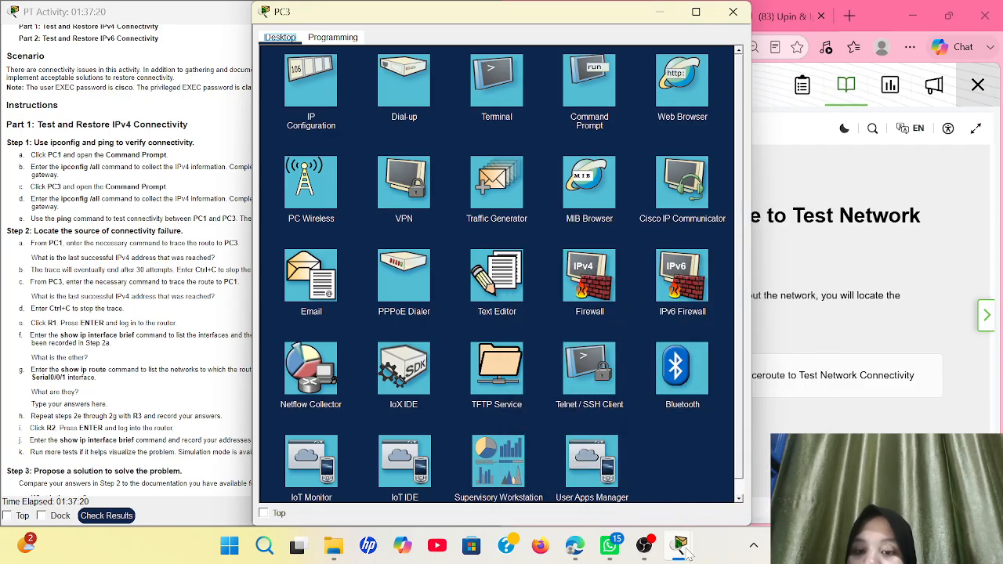
mouse_move(680, 549)
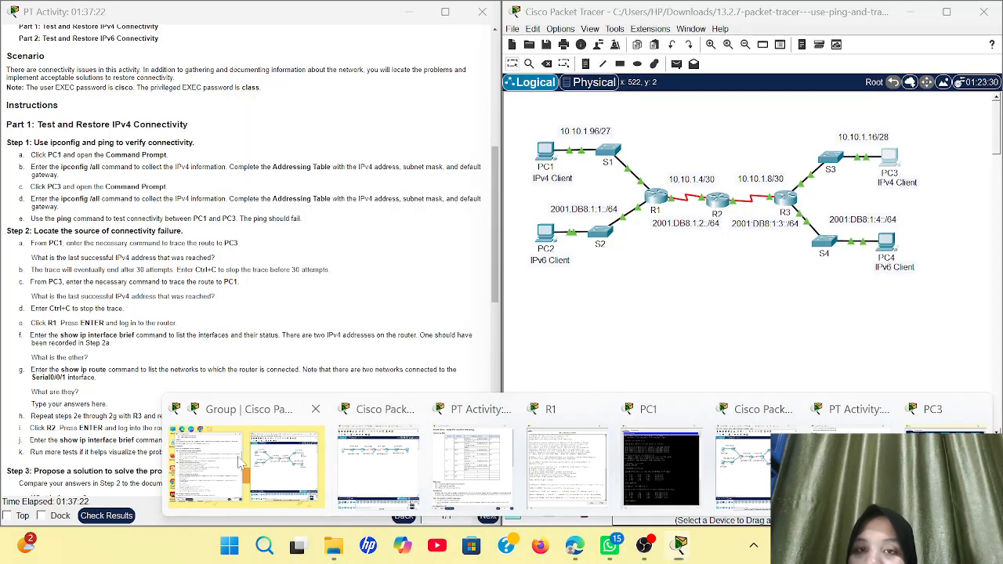
left_click(241, 462)
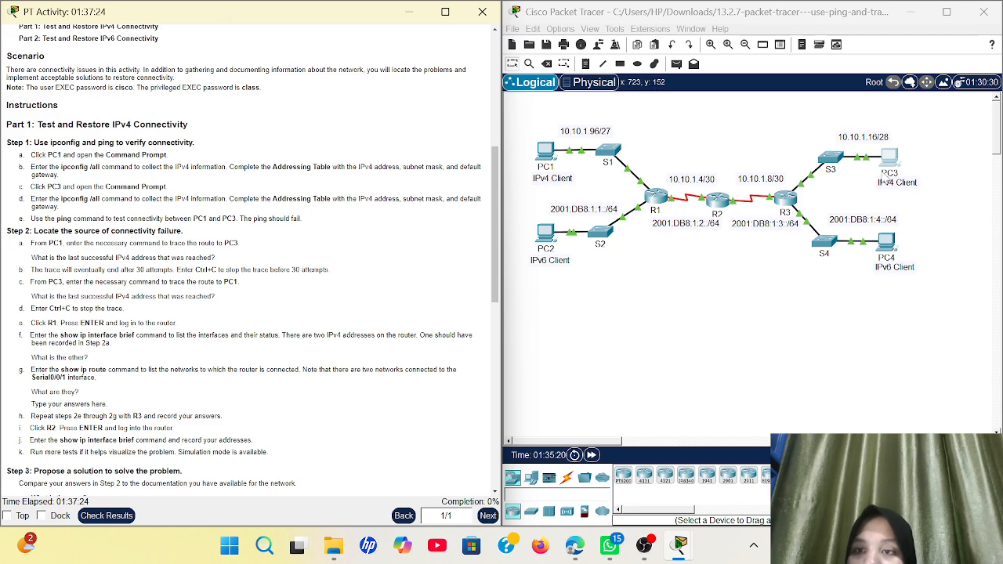
left_click(886, 174)
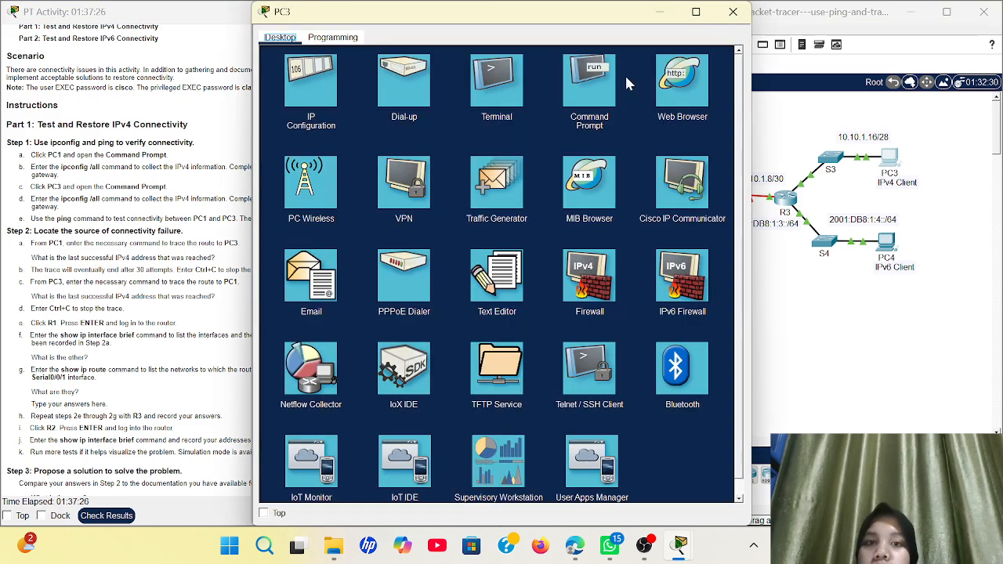
left_click(600, 86)
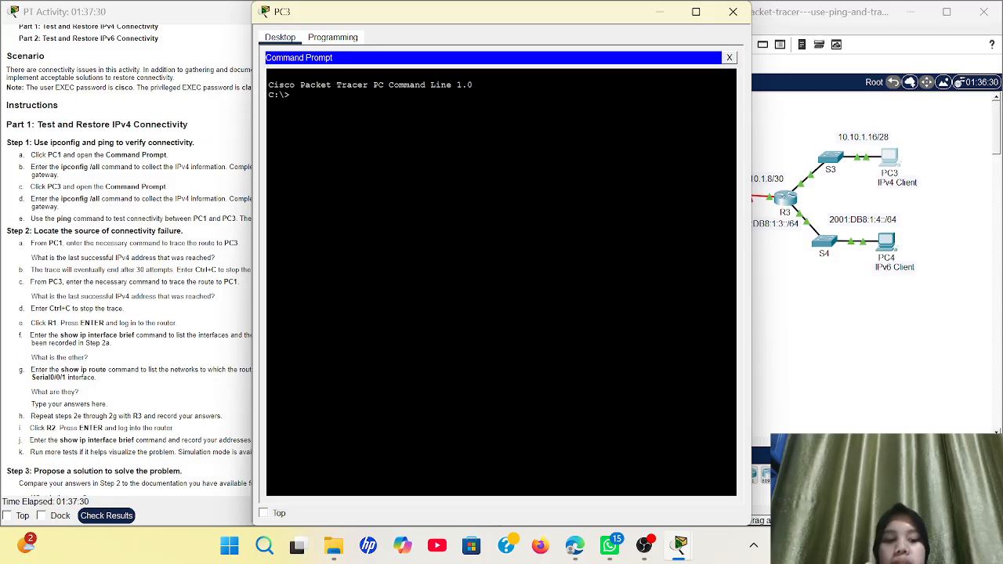
type("ipc")
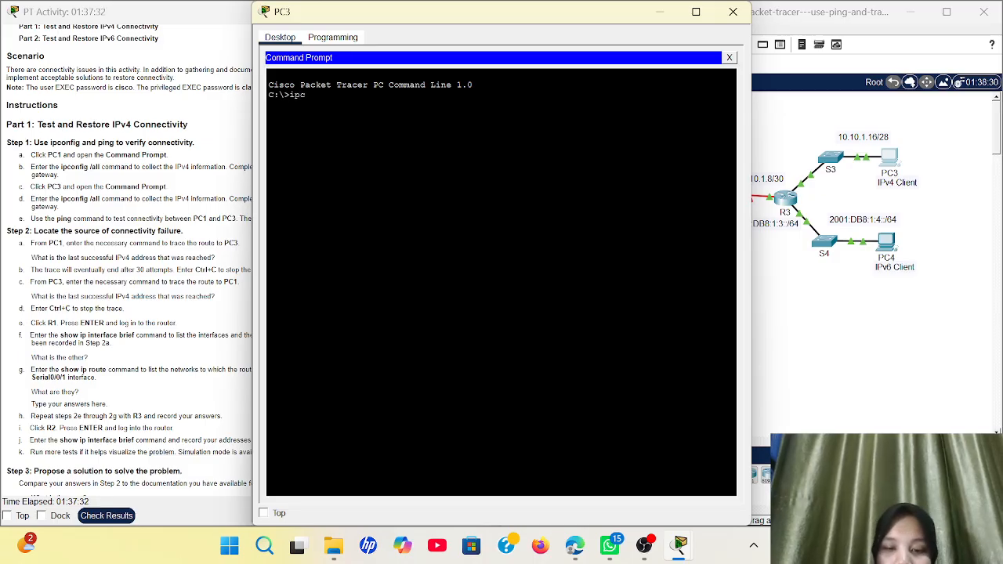
type("onfig")
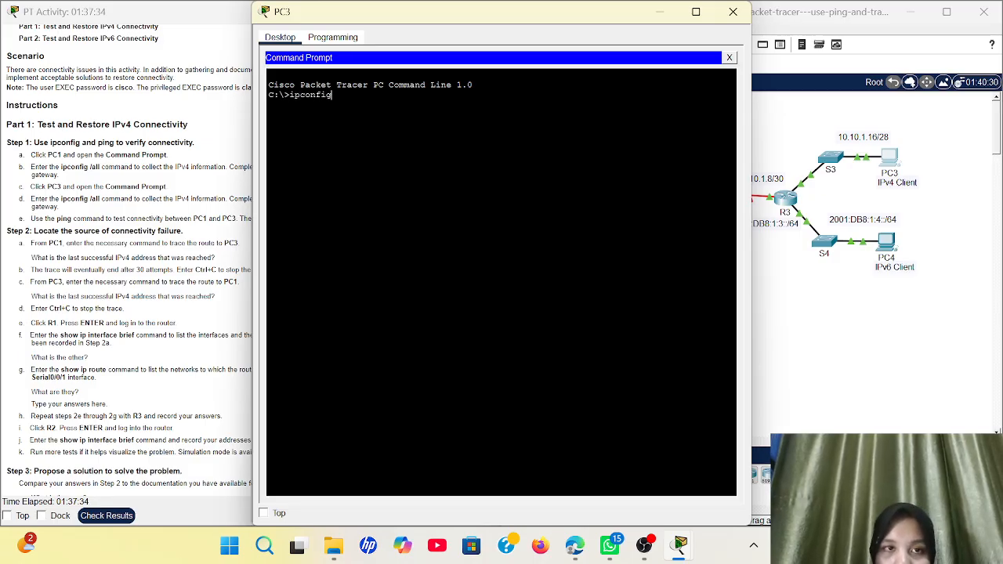
type(" /all")
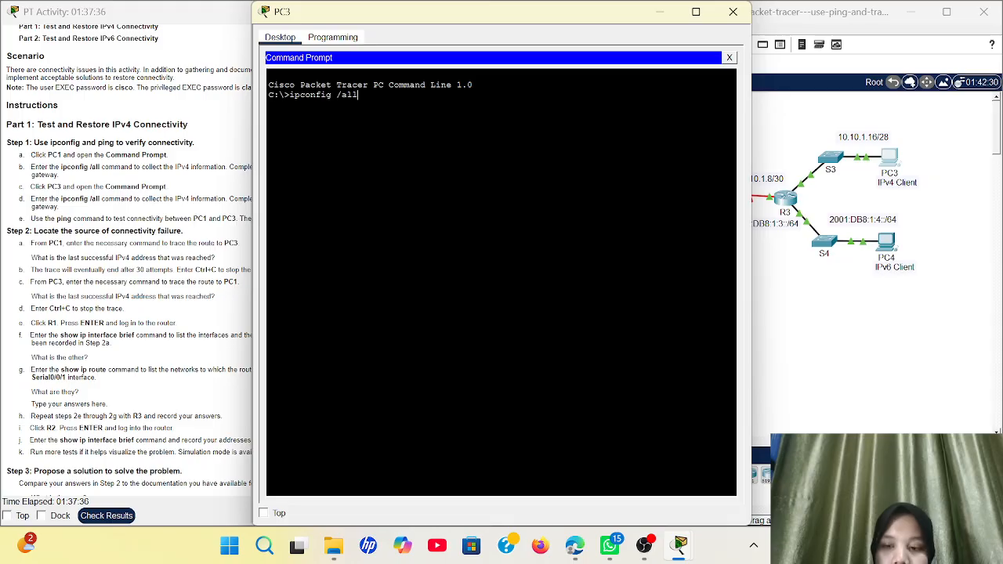
key("Return")
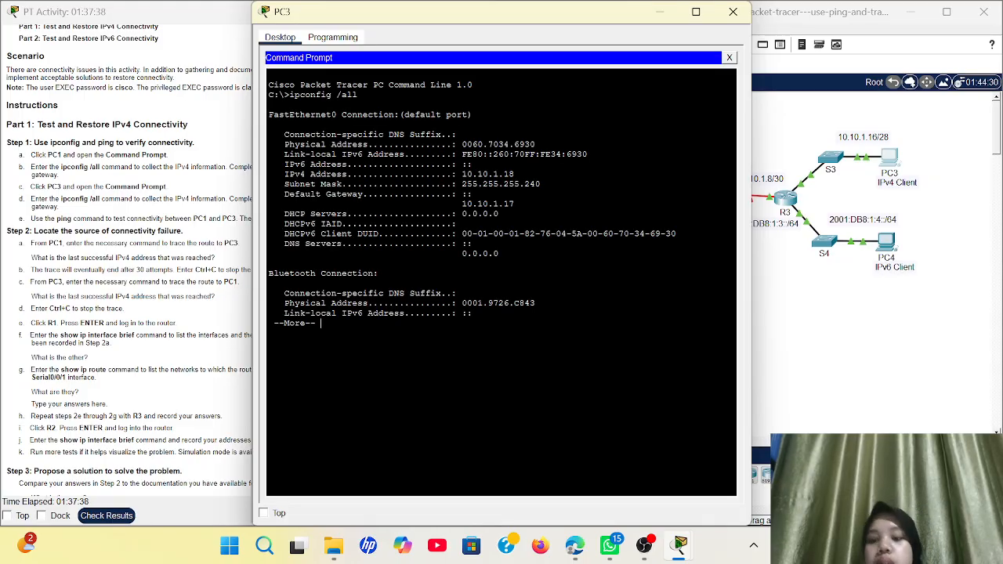
key("Return")
key("Return")
key("Return")
key("Return")
key("Return")
key("Return")
key("Return")
key("Return")
key("Return")
key("Return")
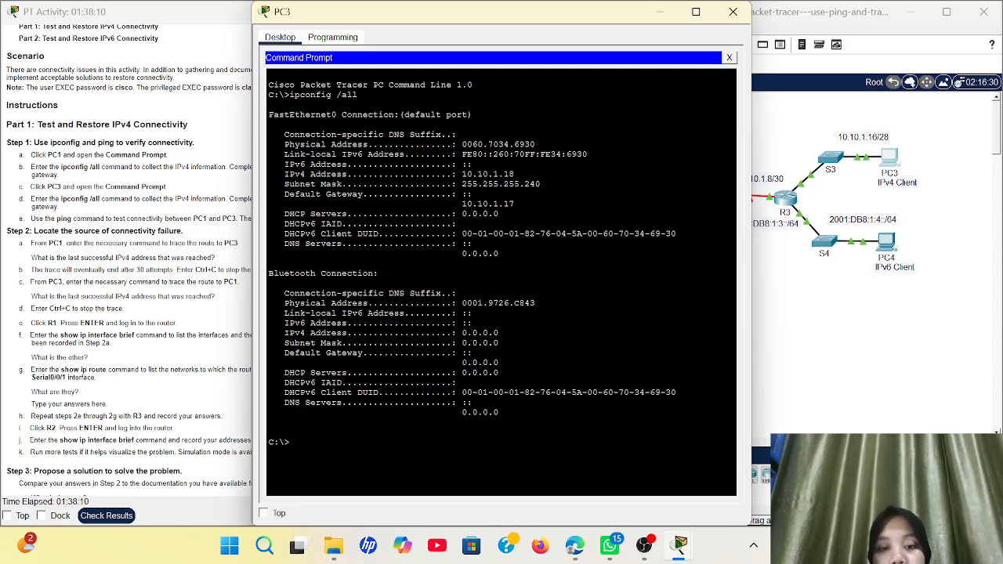
left_click(734, 14)
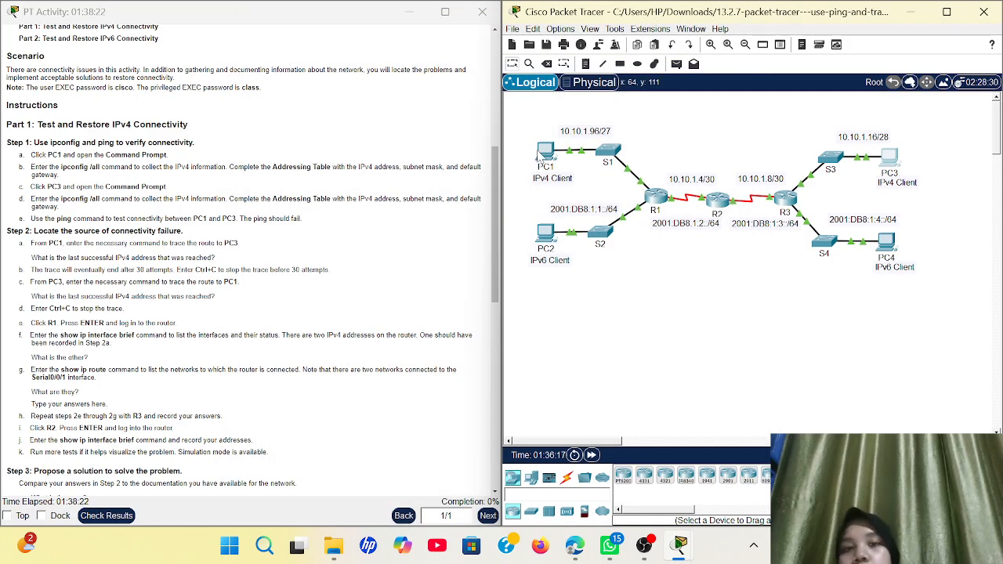
Open PC1's Command Prompt and start typing a ping command
left_click(543, 152)
left_click(592, 101)
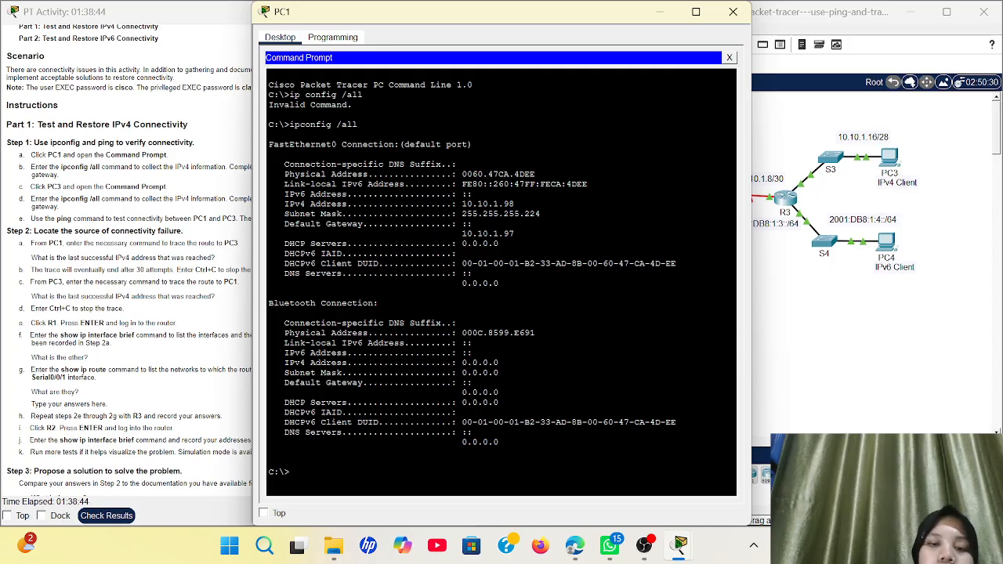
type("ping")
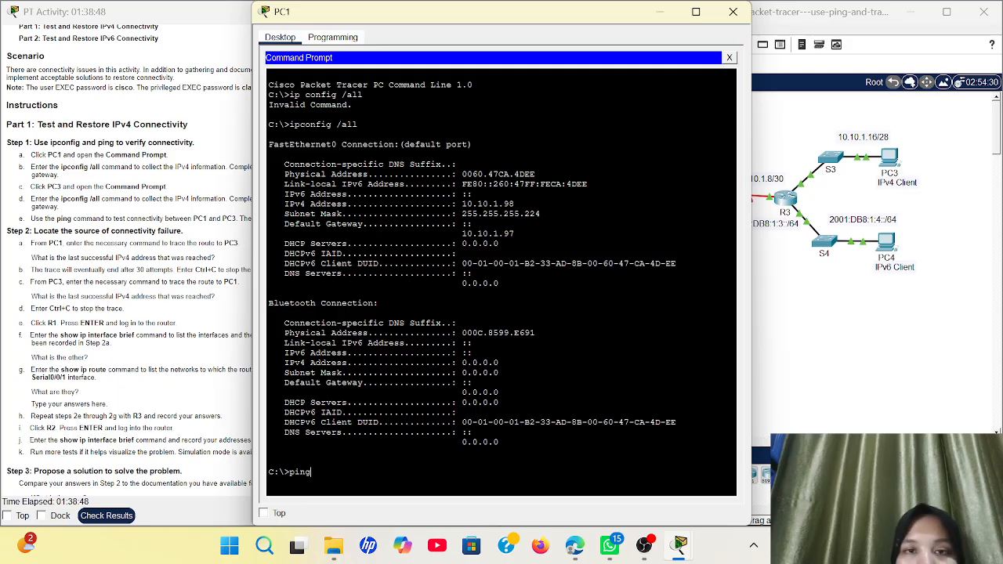
Check PC3's IP Configuration and dismiss the notice that its settings are locked
left_click(888, 178)
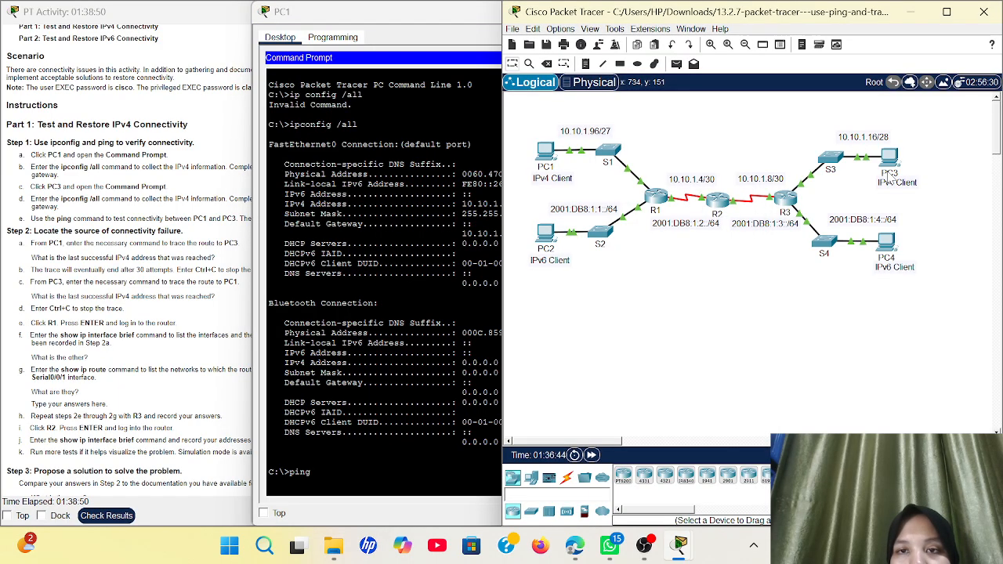
left_click(888, 159)
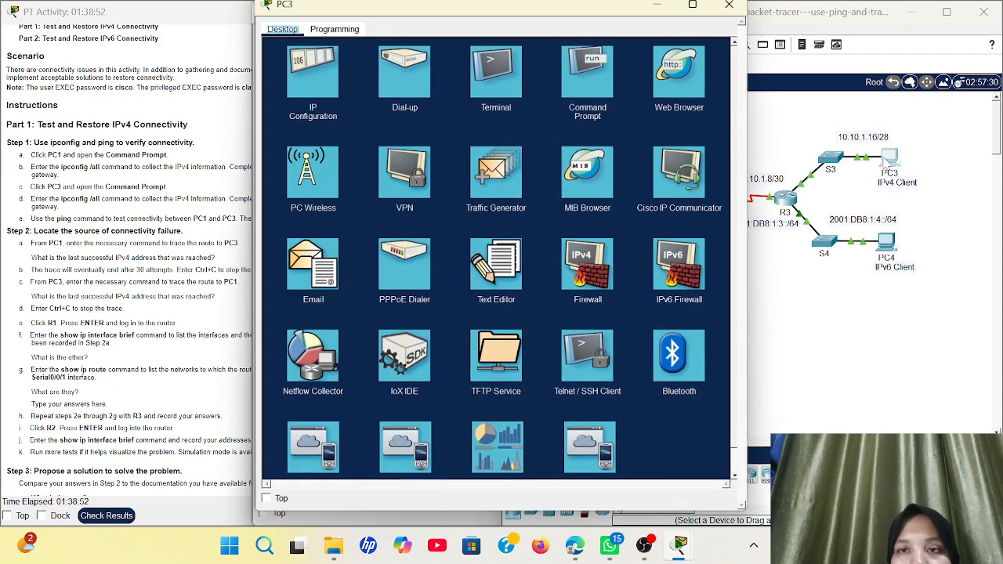
left_click(318, 79)
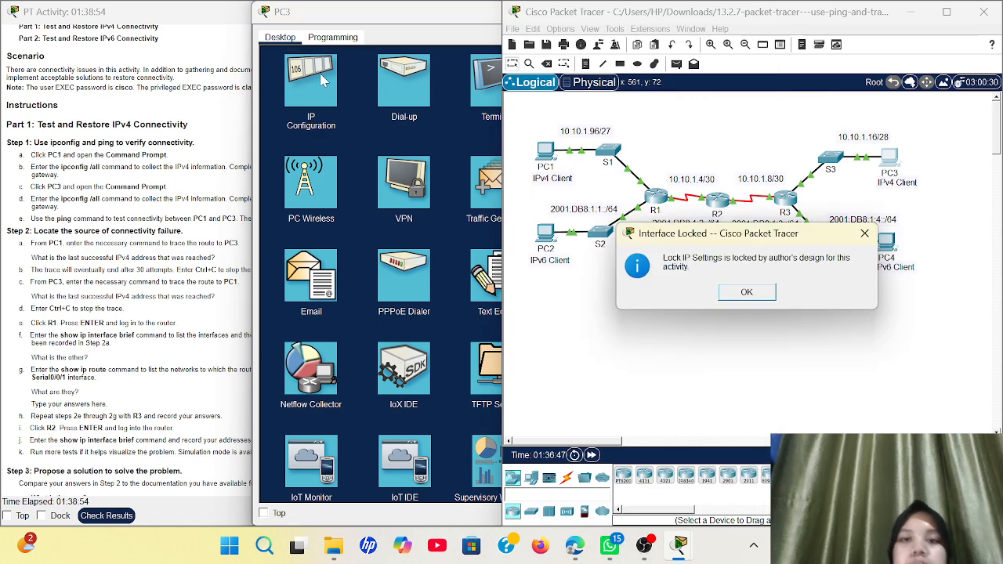
left_click(868, 234)
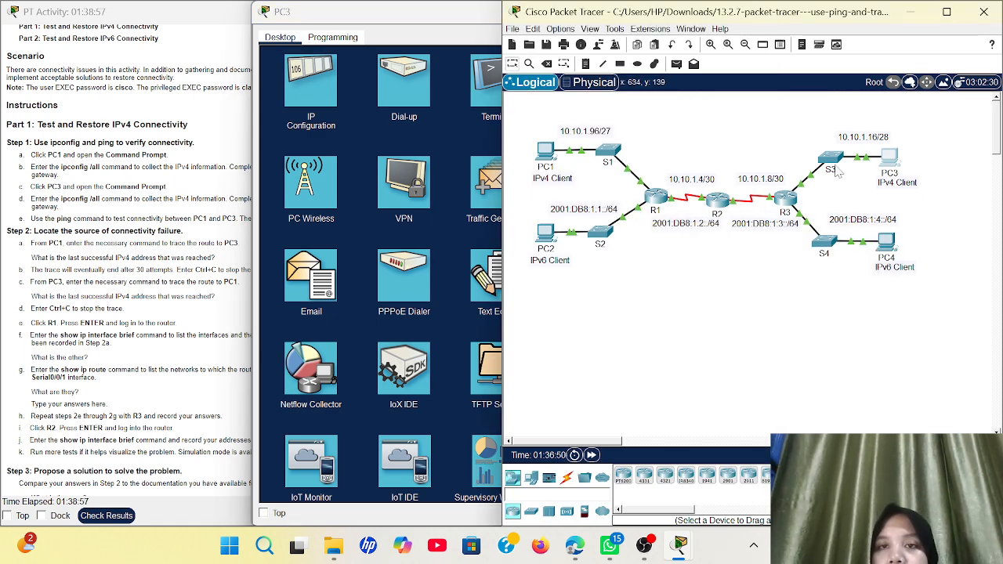
Minimize the topology, restore PC1's prompt, and show the Verify IPv4 and IPv6 Addressing instructions
left_click(918, 14)
left_click(658, 15)
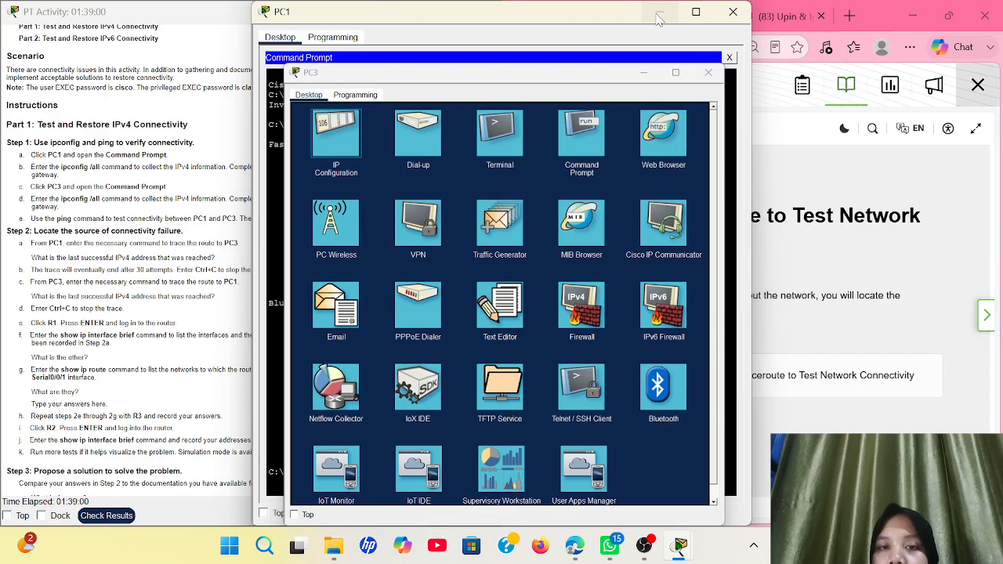
left_click(659, 17)
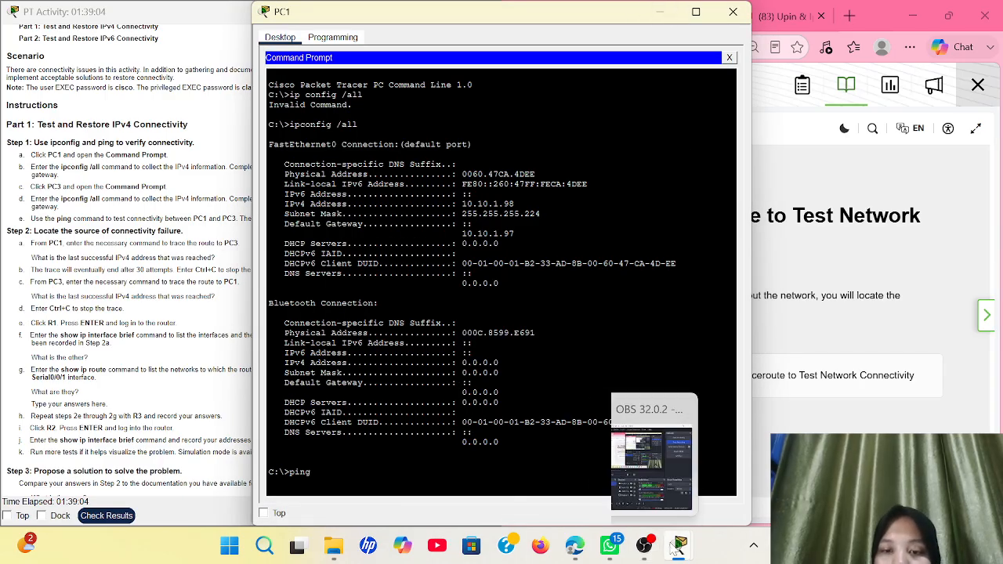
mouse_move(681, 545)
left_click(404, 517)
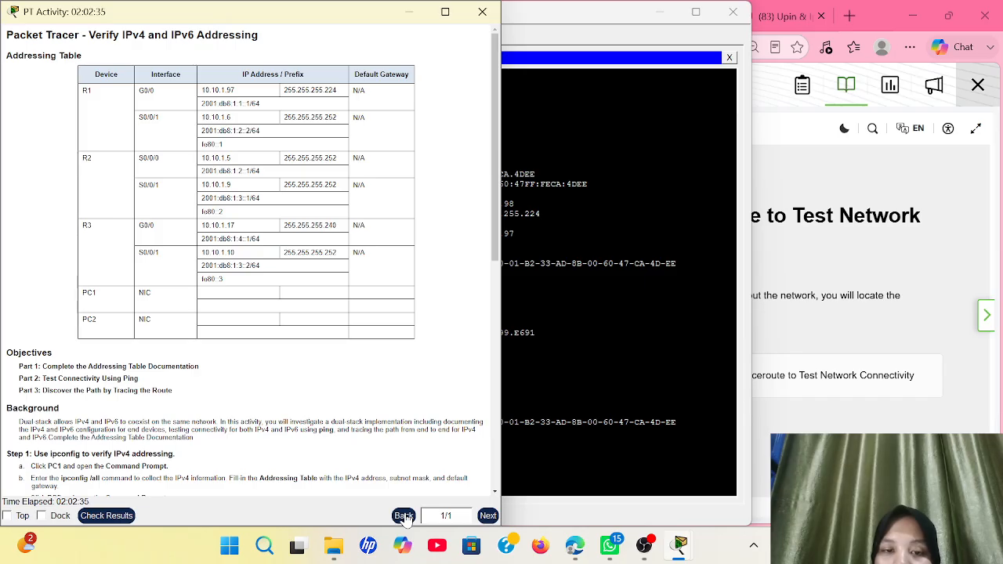
Bring the 13.2.6 topology (PC1 through R1–R3 to PC2) forward from the taskbar preview
mouse_move(680, 547)
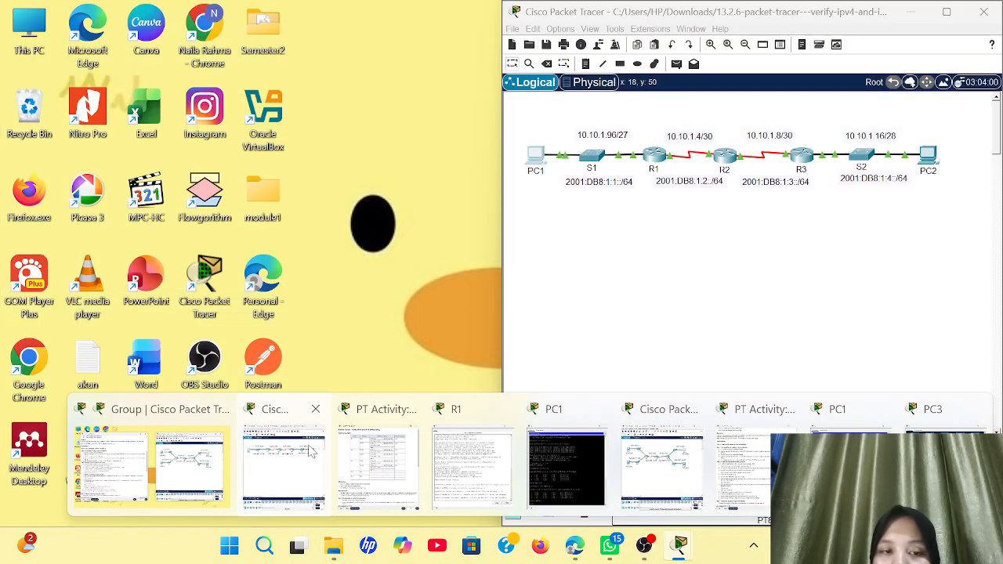
left_click(650, 478)
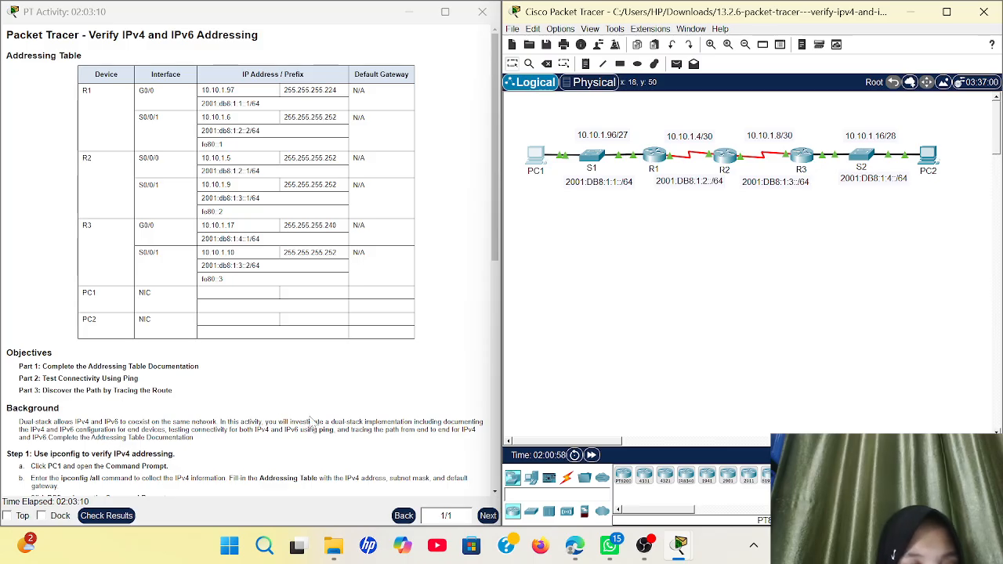
Run ping 10.10.1.16 from PC1's Command Prompt, getting four replies from 10.10.1.10
left_click(544, 171)
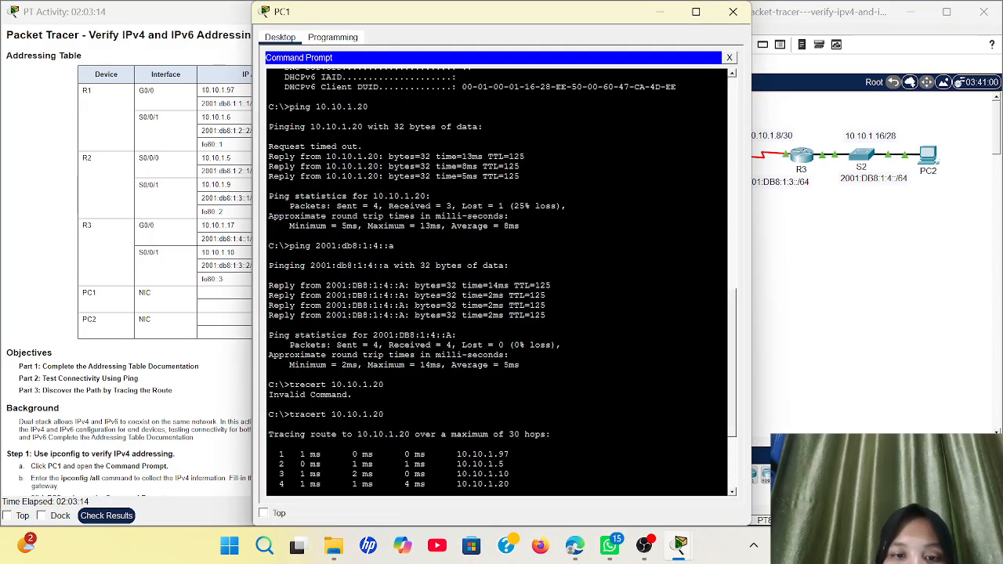
scroll(497, 282, "down", 4)
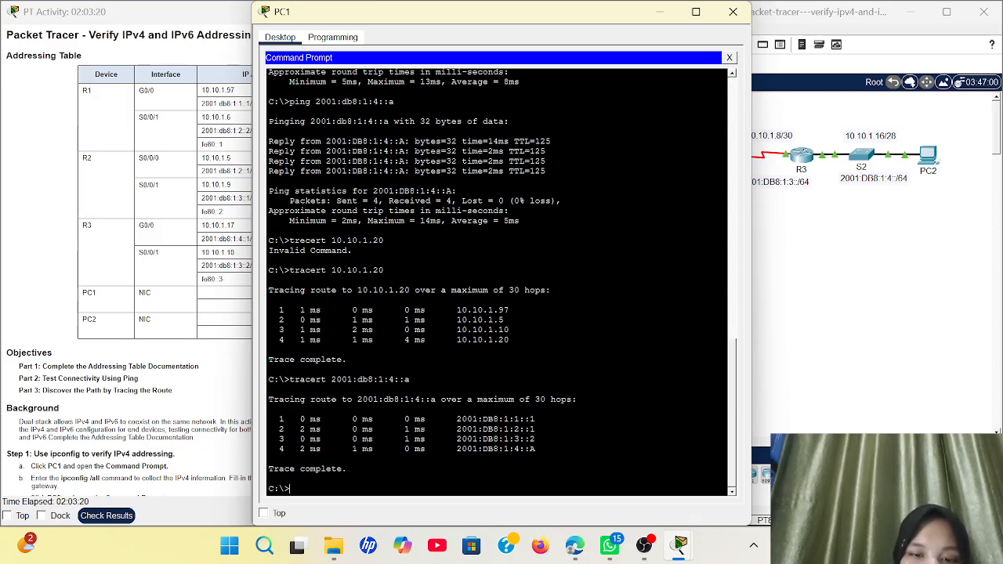
type("ng ")
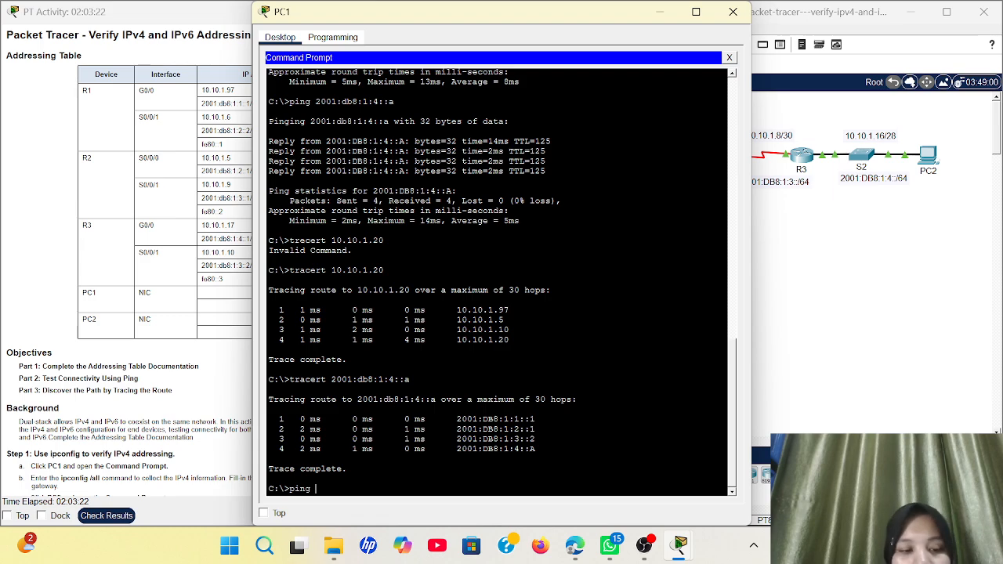
type("10.10.")
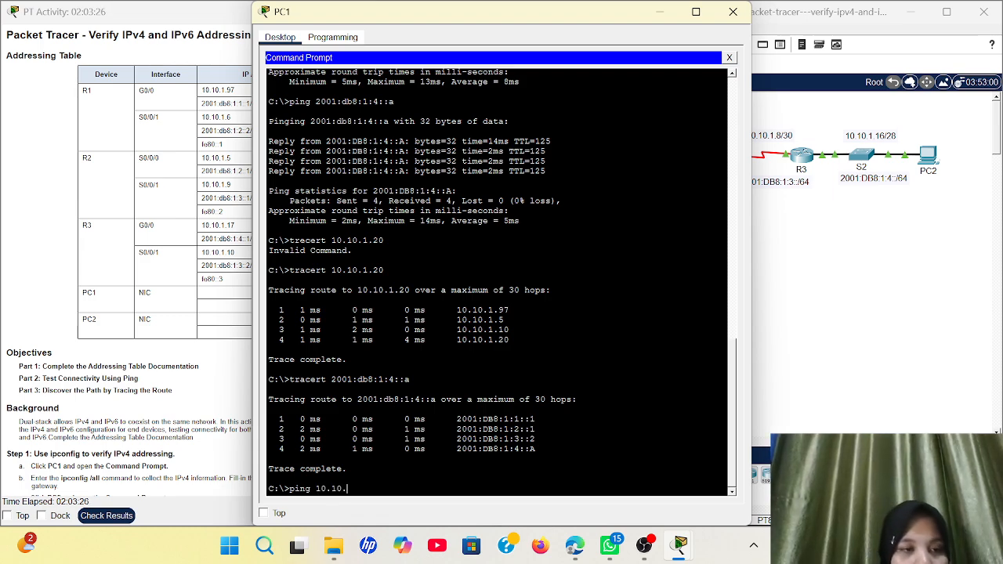
type("1.")
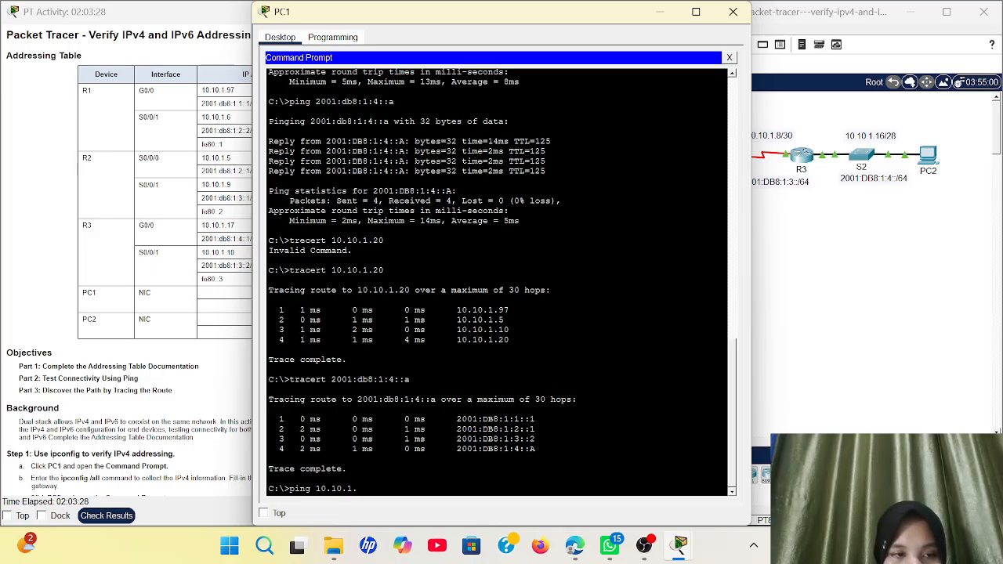
type("16")
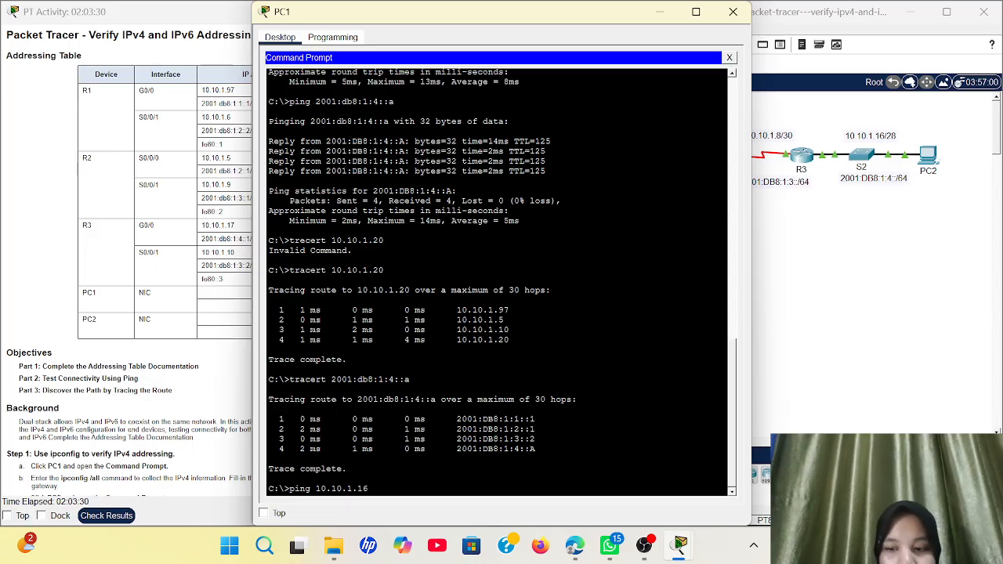
key("Return")
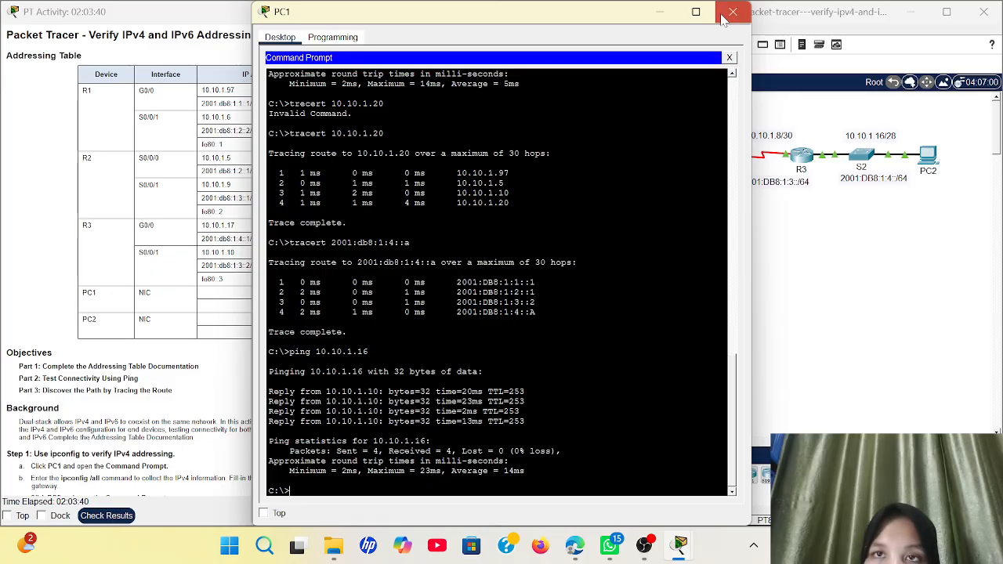
Close PC1's window and scroll the activity instructions down to Part 3
left_click(733, 12)
scroll(247, 259, "down", 10)
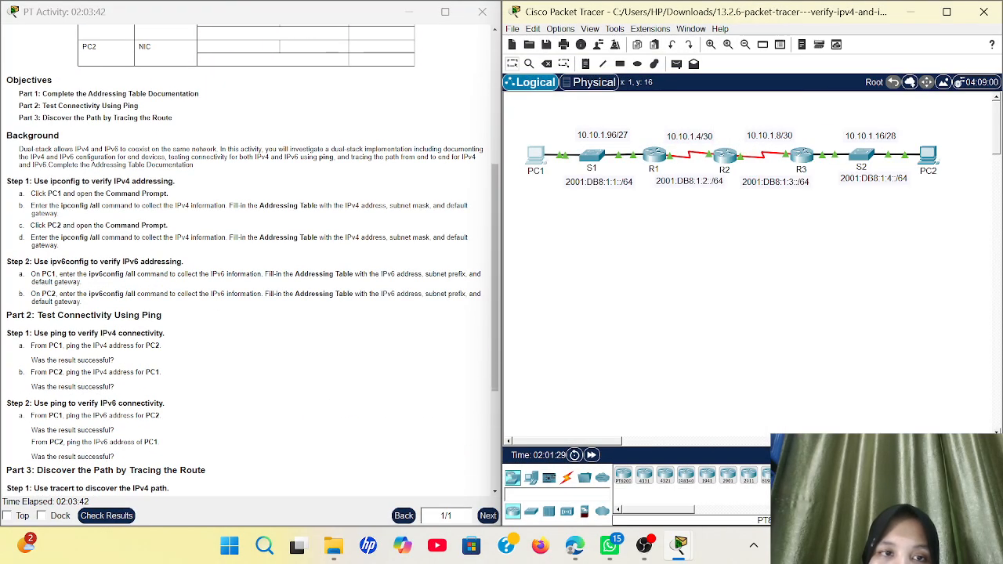
scroll(247, 258, "down", 3)
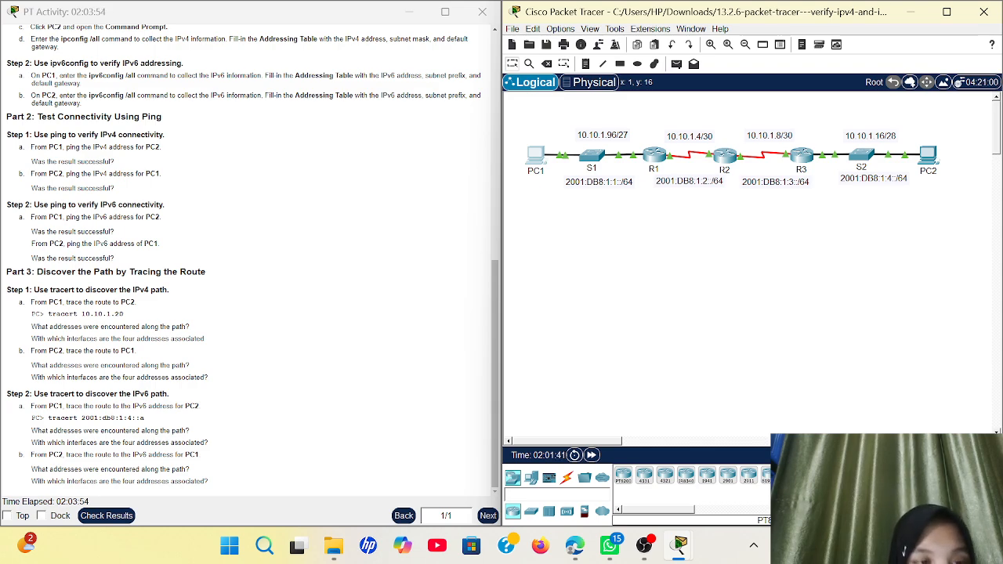
Reopen PC1's Command Prompt and clear the half-typed 'tre' command
left_click(538, 156)
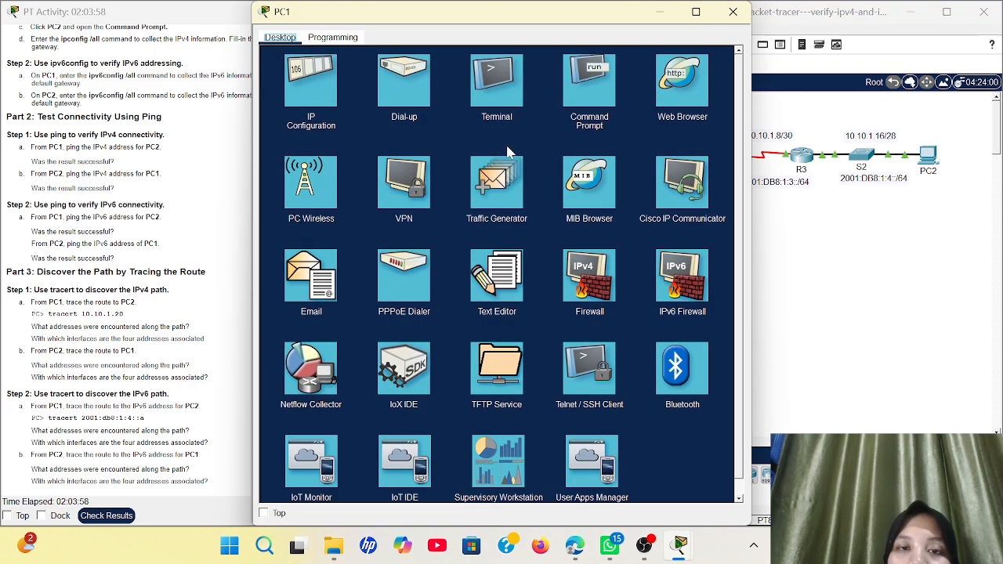
left_click(581, 93)
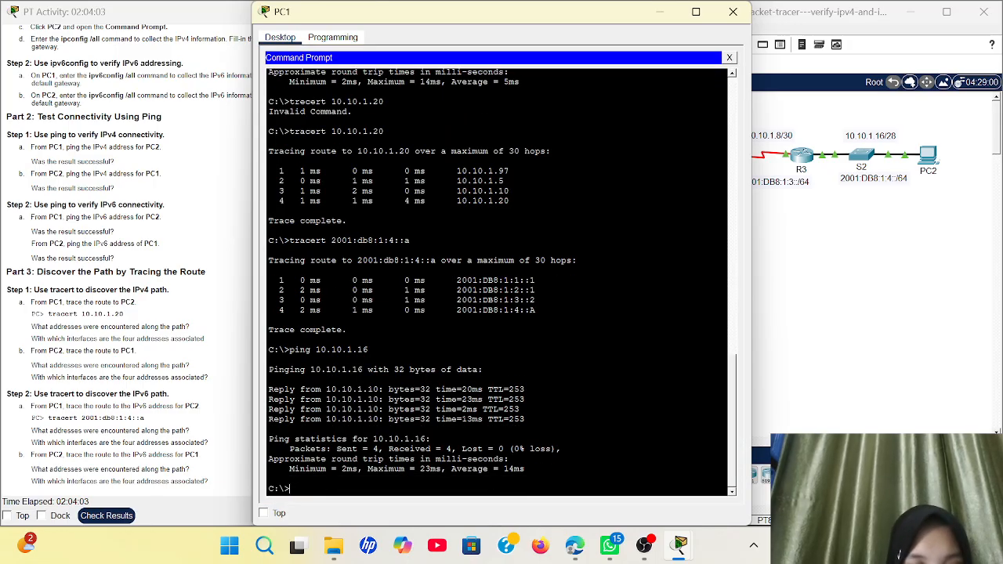
type("tre")
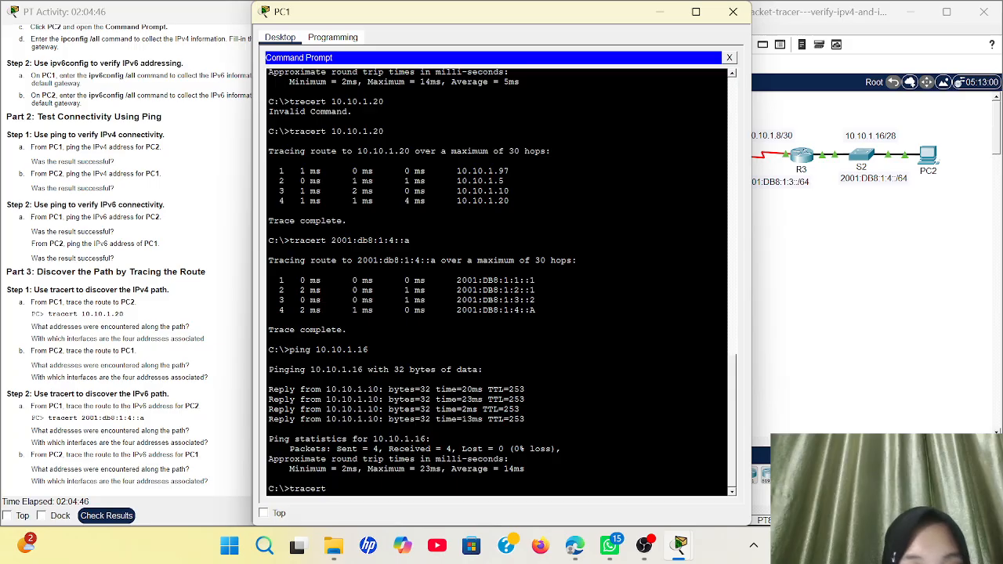
key("BackSpace")
key("BackSpace")
key("BackSpace")
key("BackSpace")
key("BackSpace")
key("BackSpace")
key("BackSpace")
key("BackSpace")
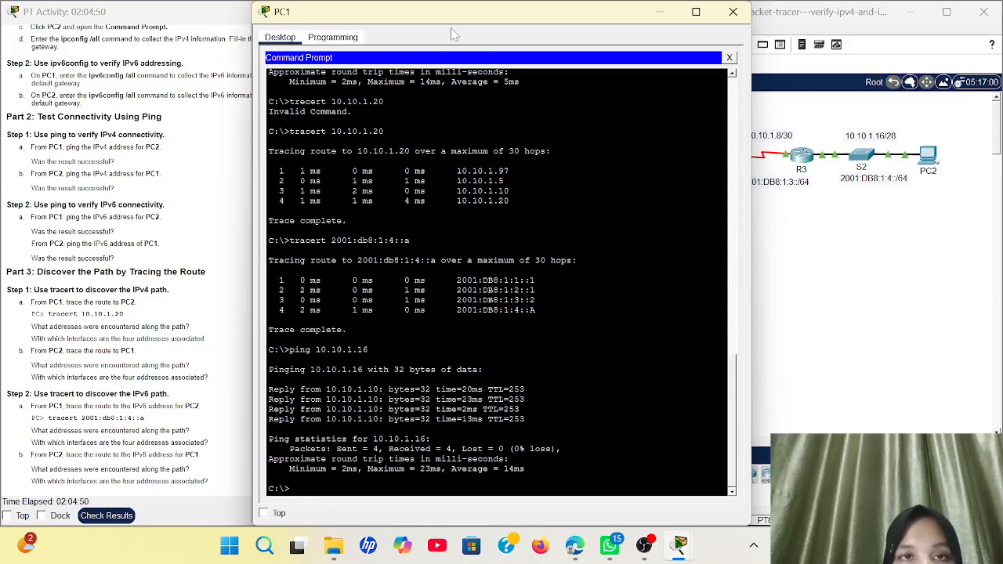
Drag PC1's command prompt window to the right to uncover more of the instructions
left_click_drag(468, 21, 589, 49)
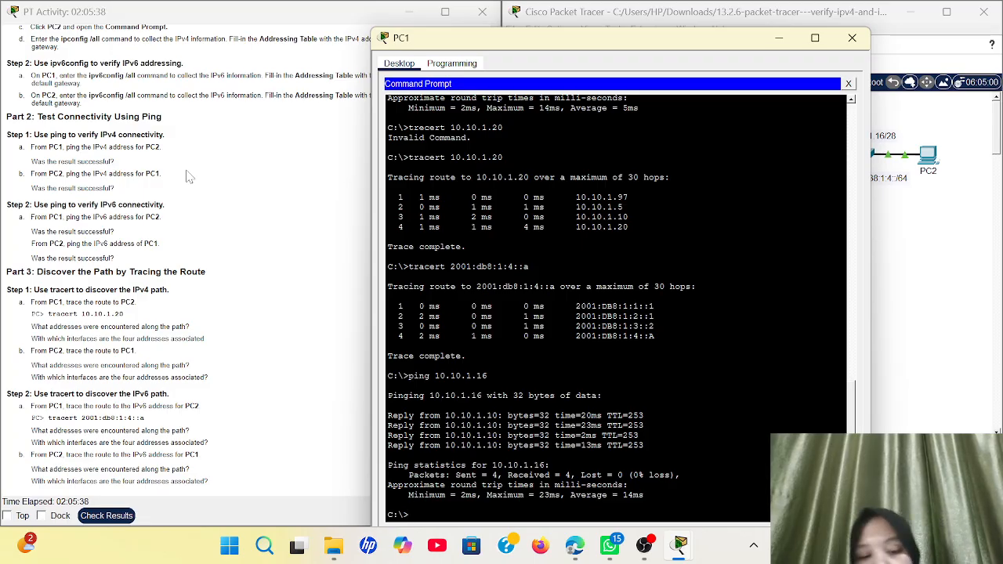
Trace the route from PC1 to 10.10.1.18; it stops after 10.10.1.10 with timeouts
type("tre")
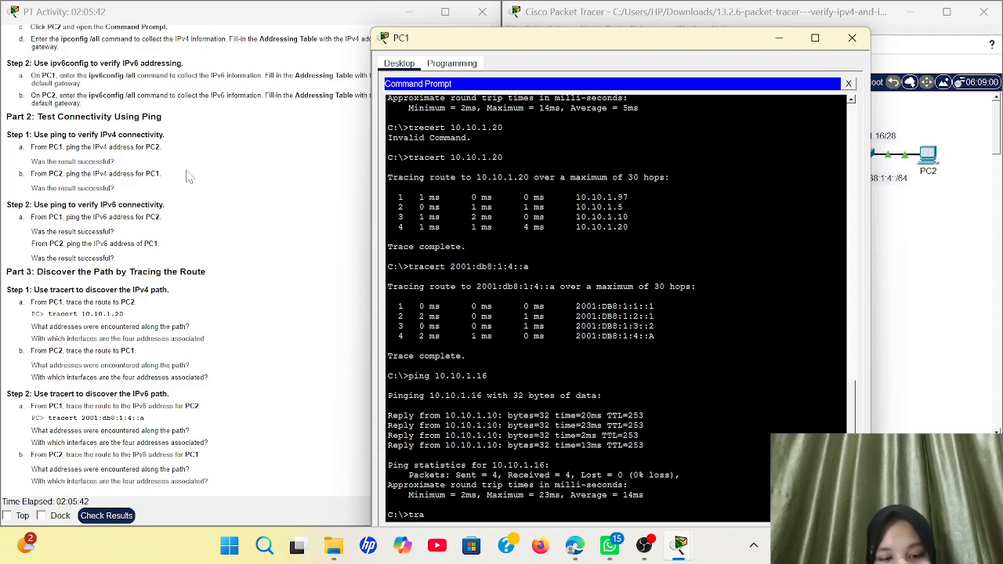
type("cert 1")
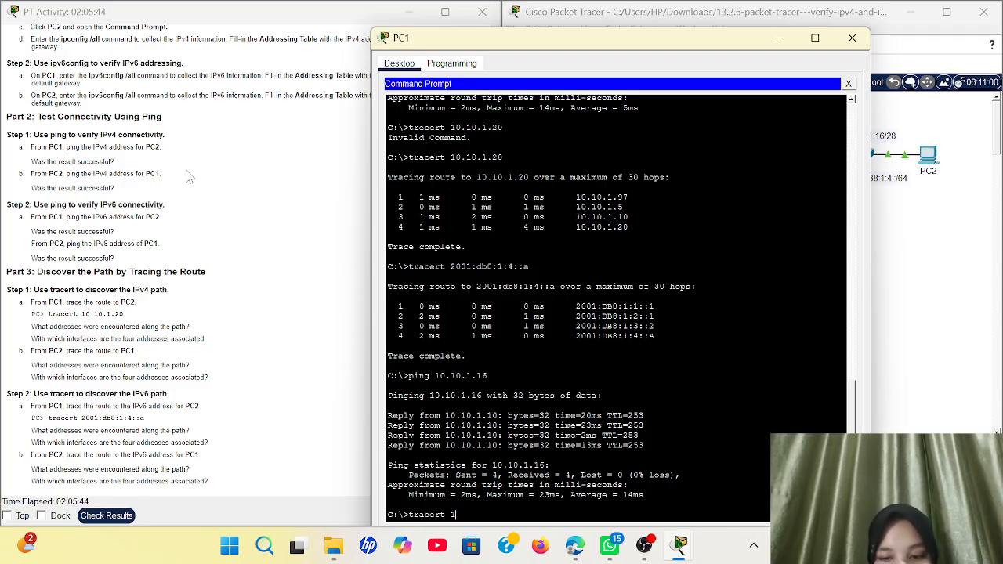
type("0.10.")
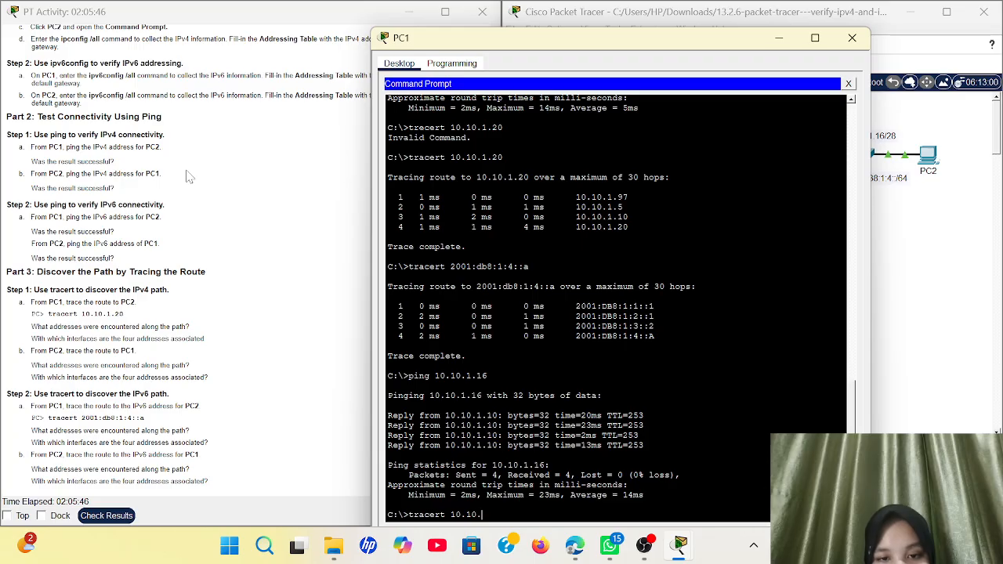
type("1.18")
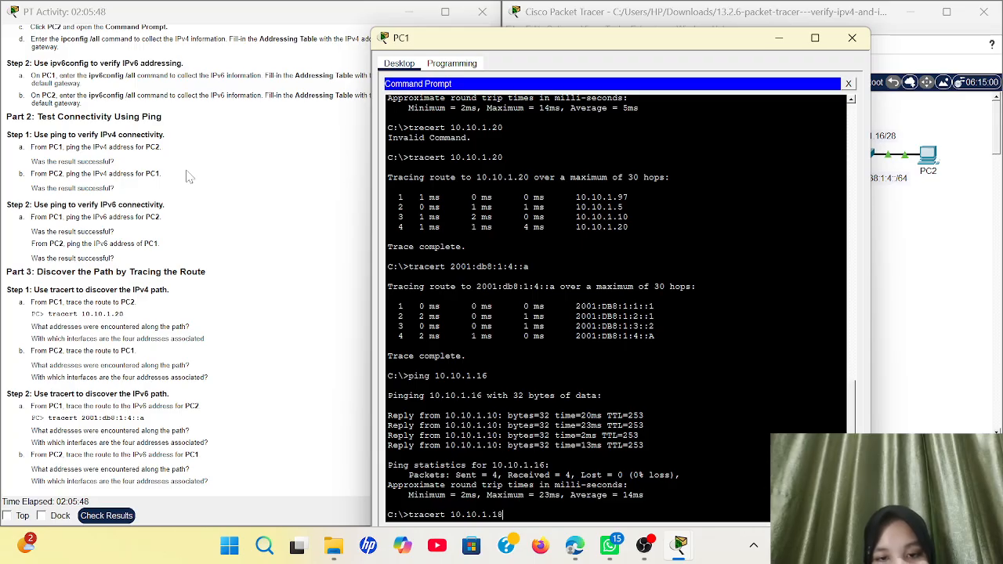
key("Return")
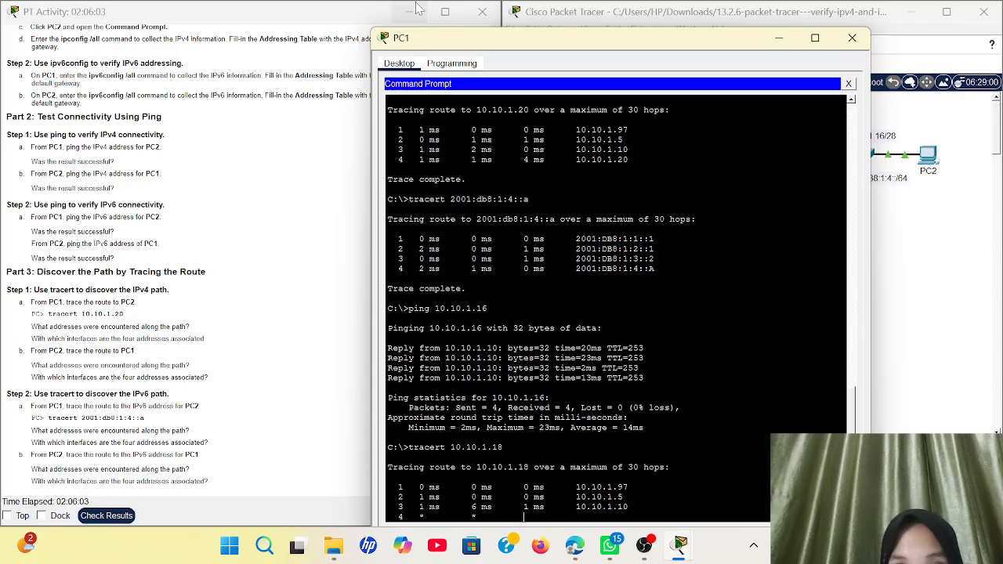
left_click_drag(528, 37, 543, 11)
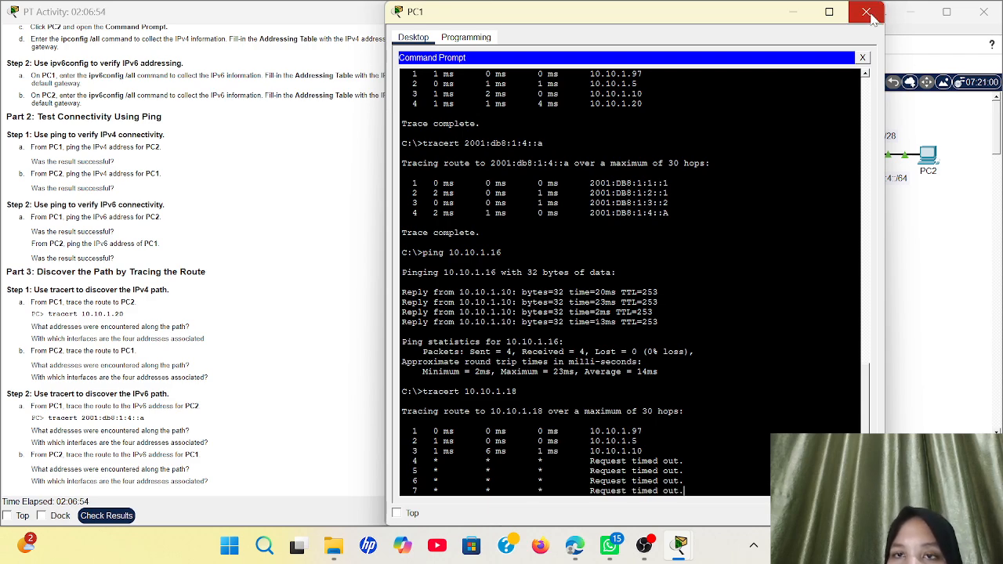
Close PC1's window and restore the PC1–PC4 topology beside the Test and Restore IPv4 Connectivity instructions
left_click(867, 13)
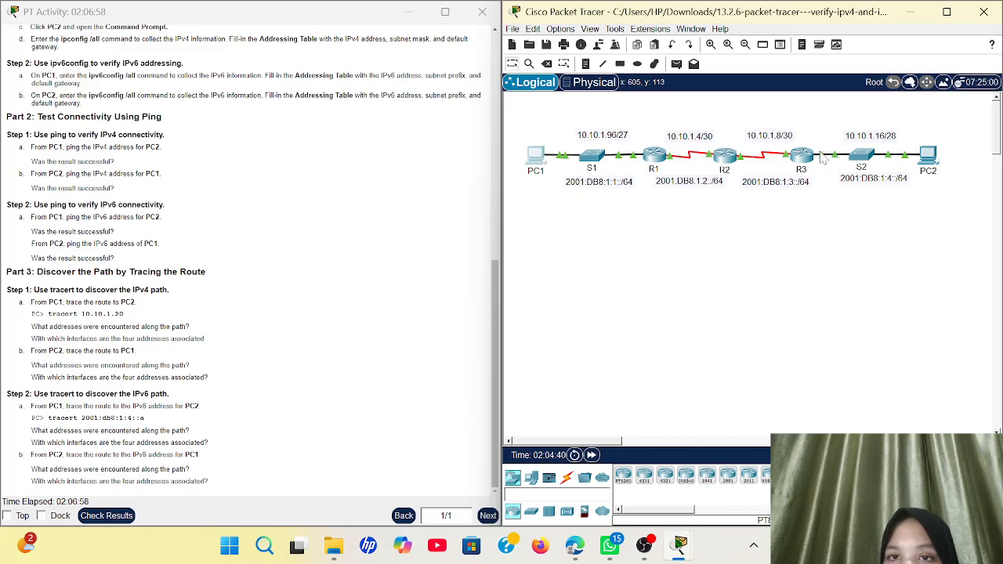
mouse_move(680, 555)
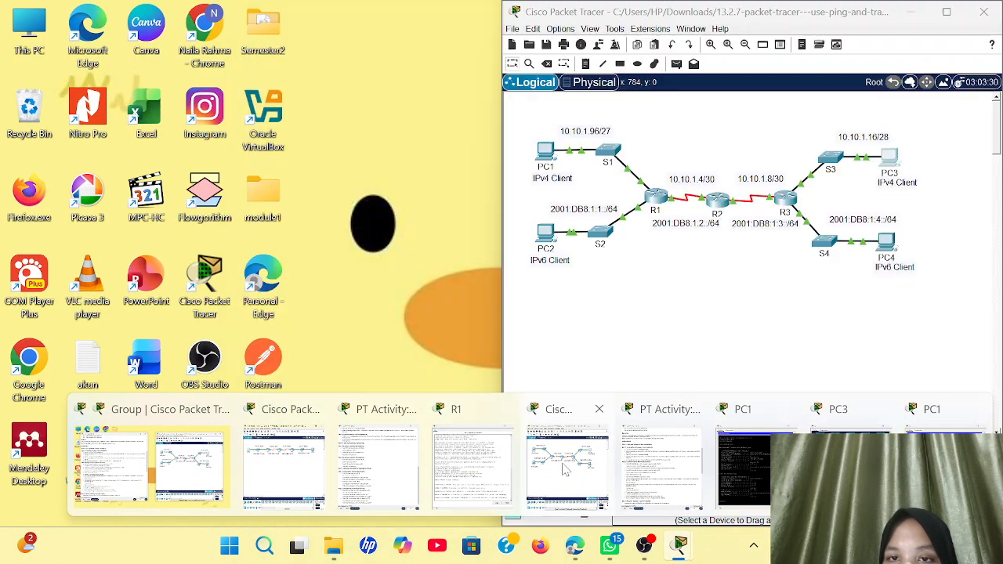
left_click(566, 468)
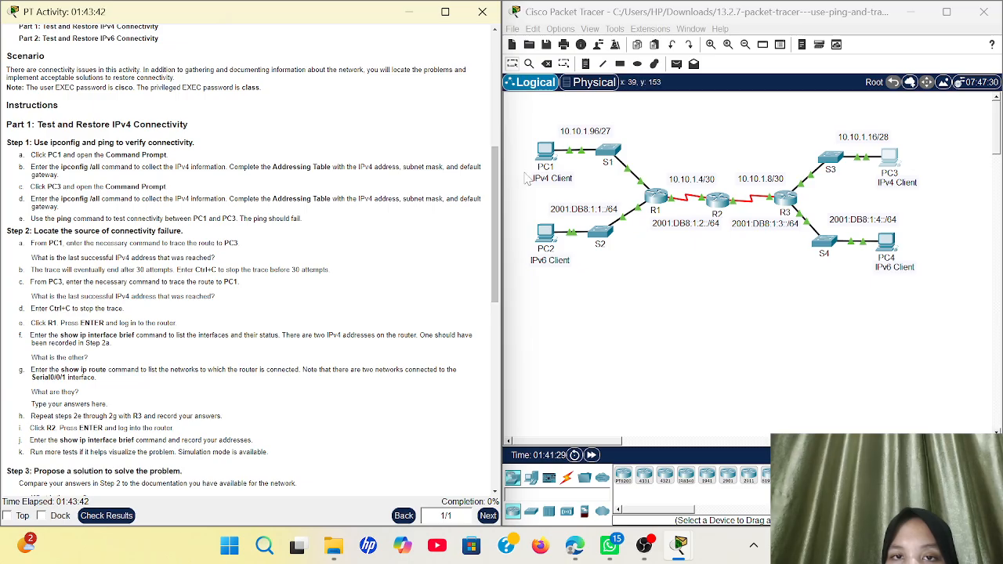
From PC1's Command Prompt, run tracert 10.10.1.18 after fixing the typo. Replies stop after 10.10.1.97
left_click(547, 151)
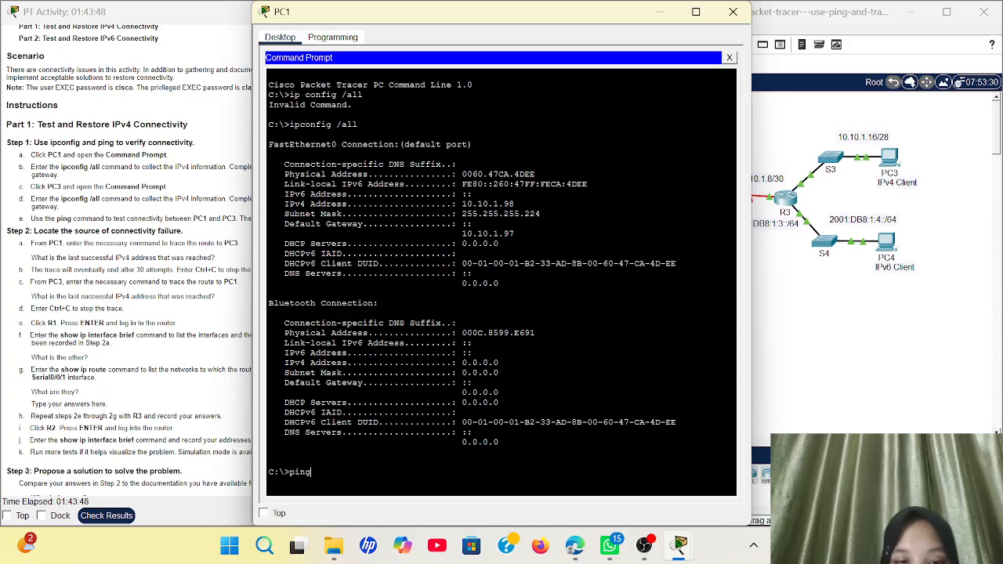
key("BackSpace")
key("BackSpace")
key("BackSpace")
key("BackSpace")
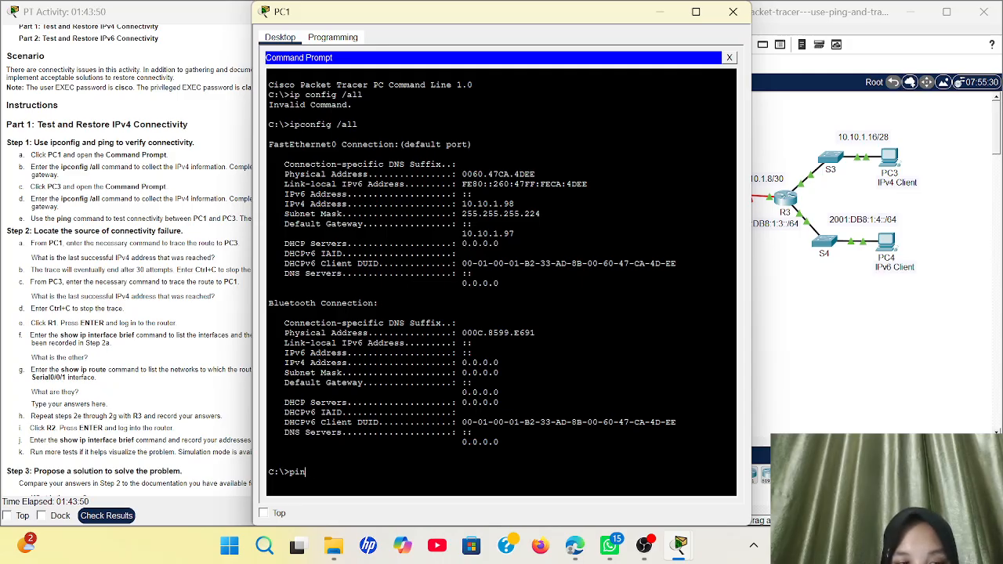
type("trecert")
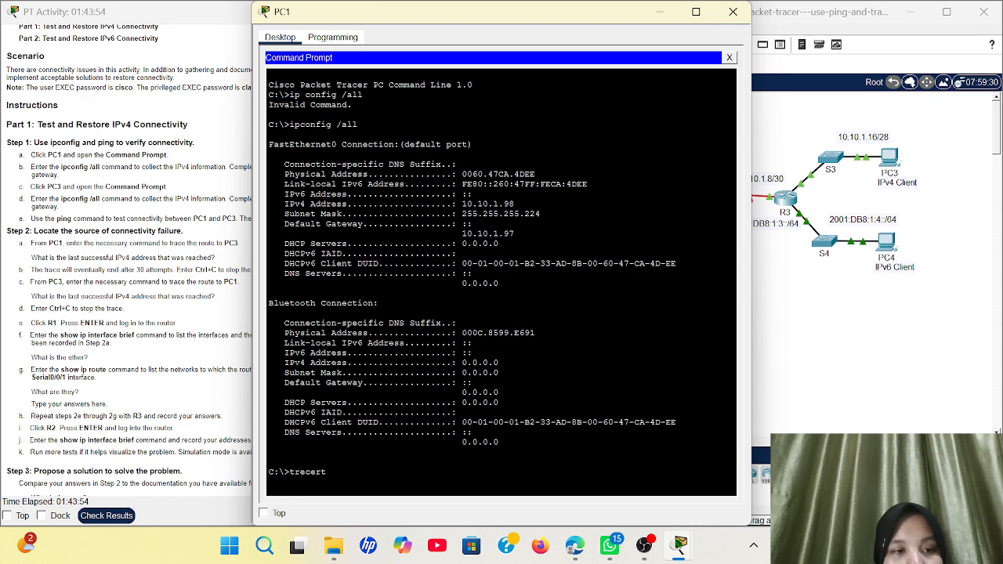
type(" 10.10")
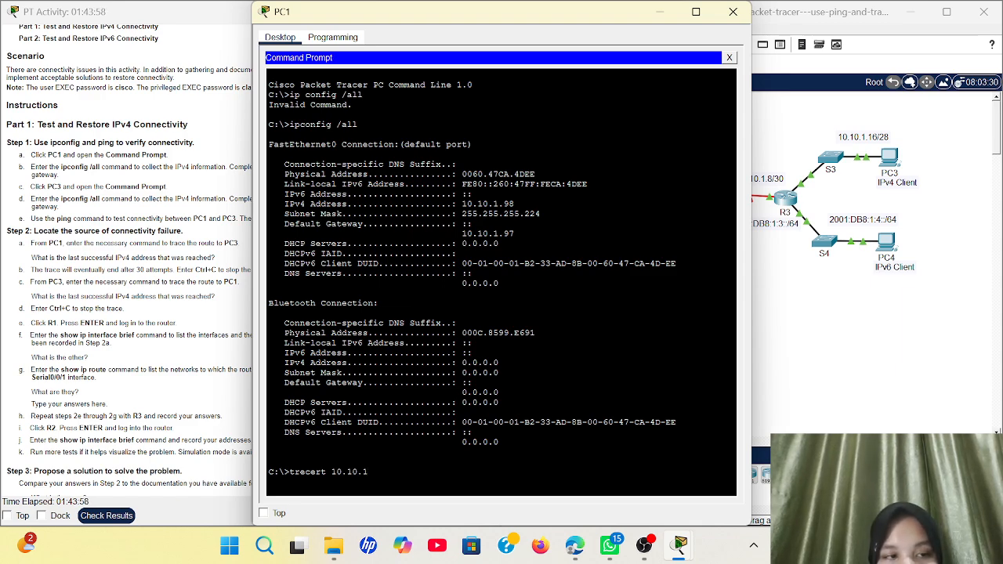
type(".1")
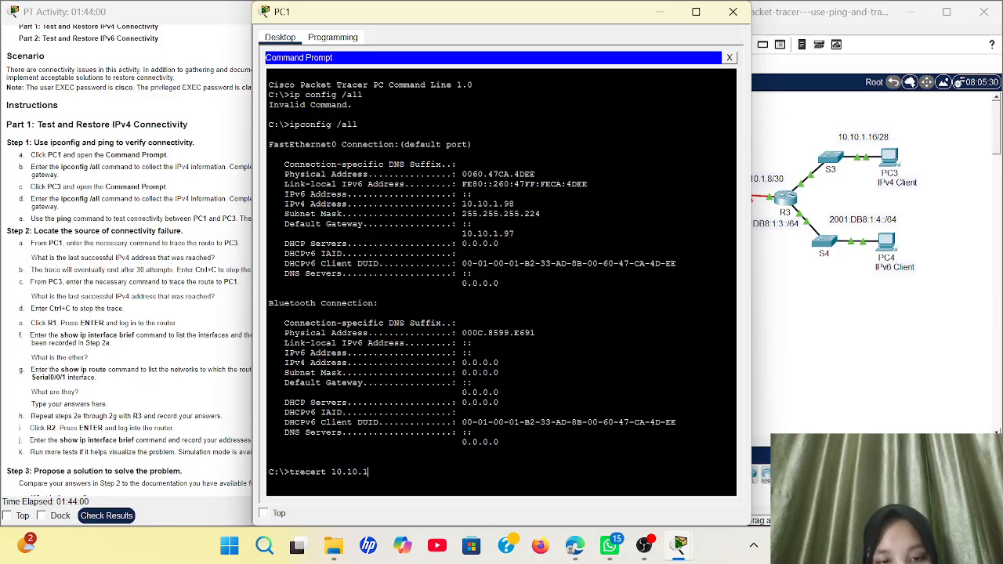
type(".1")
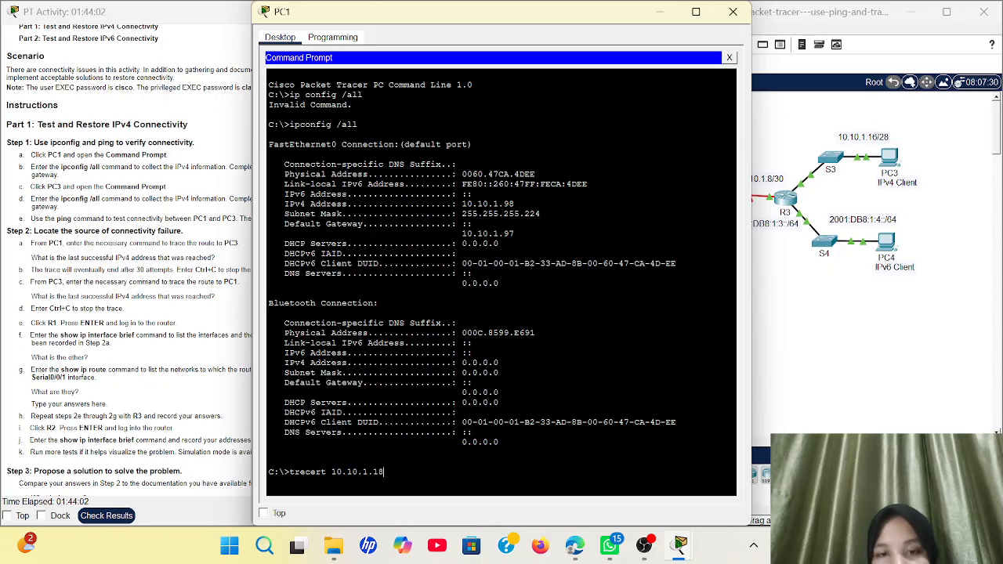
type("8")
key("Return")
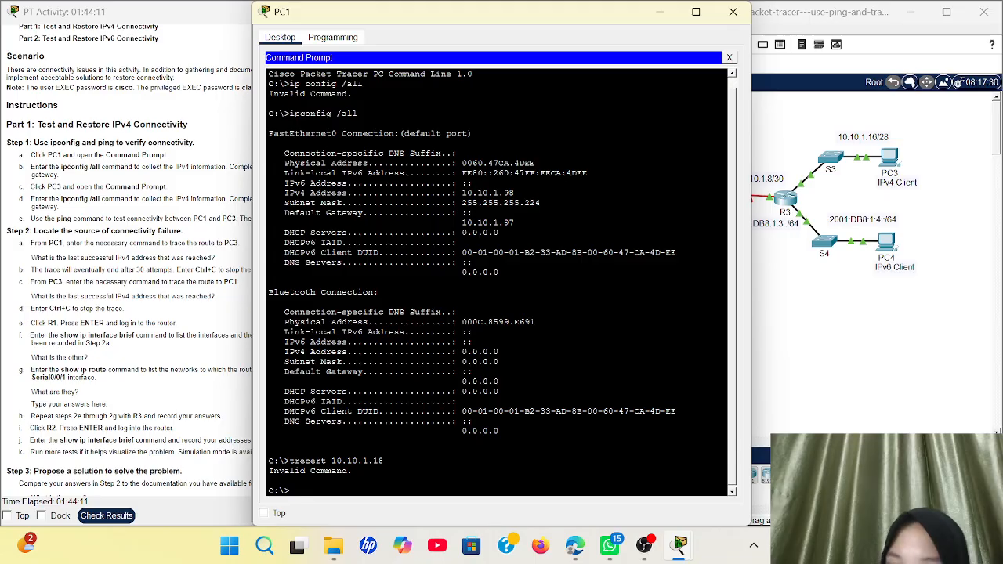
key("Up")
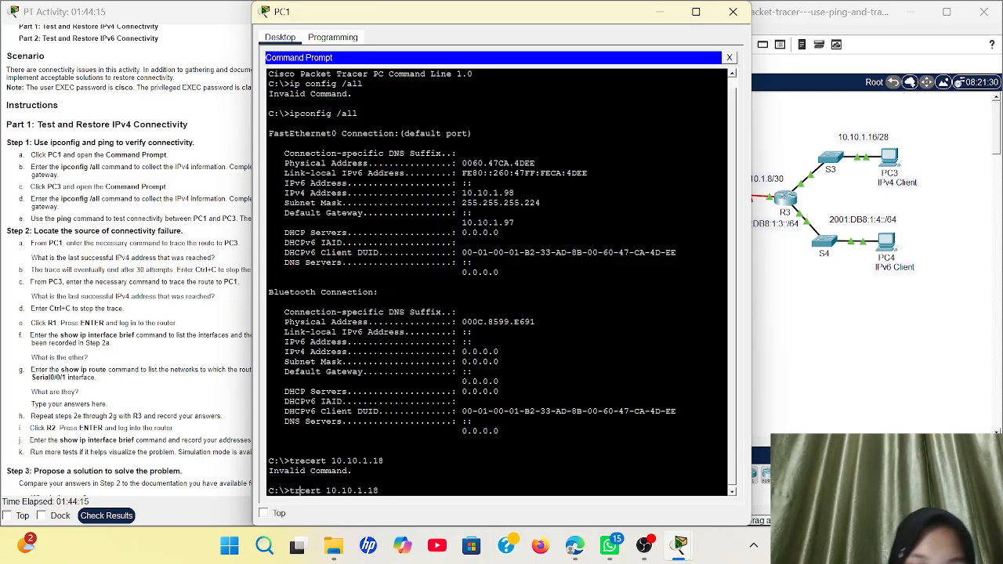
key("Return")
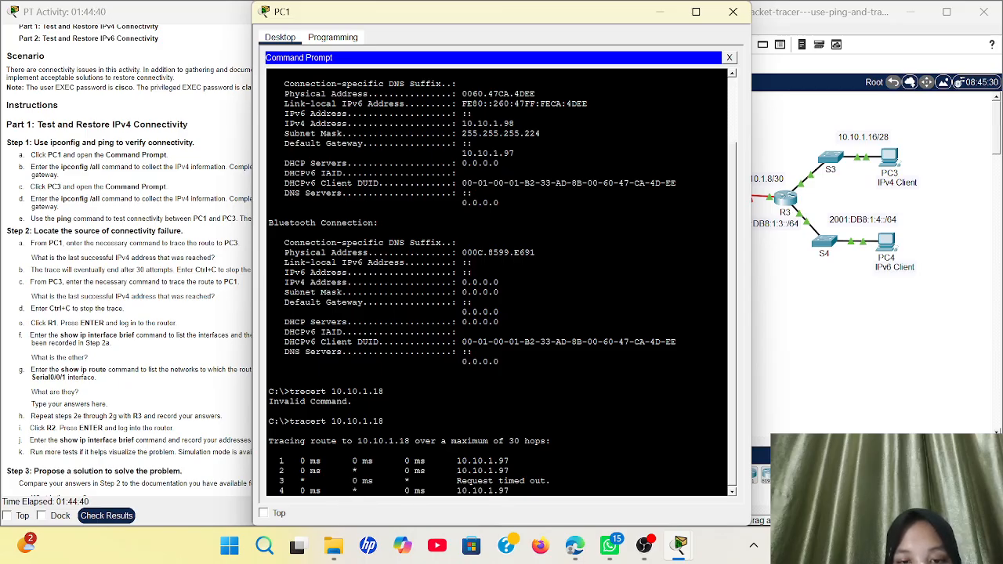
left_click(659, 12)
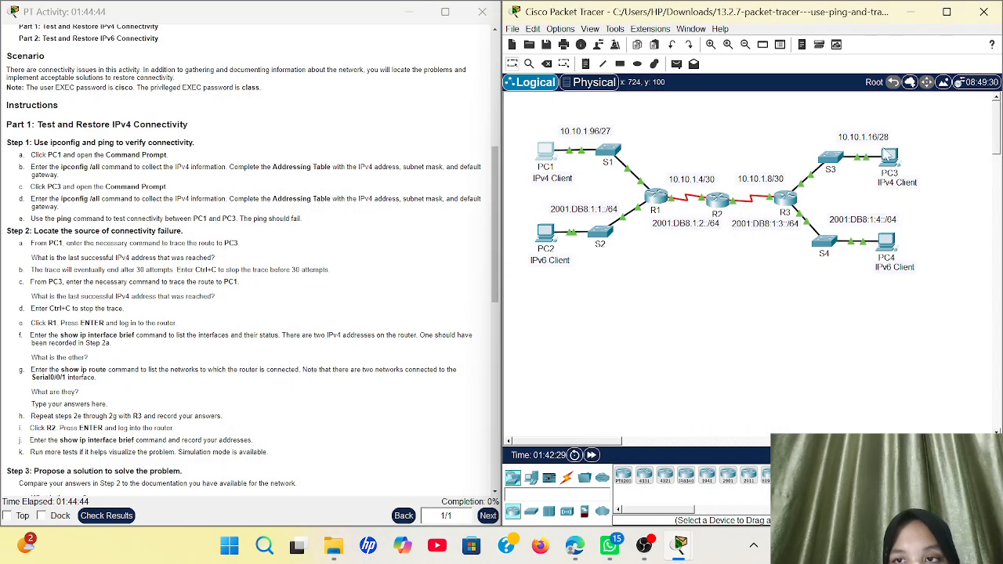
mouse_move(892, 180)
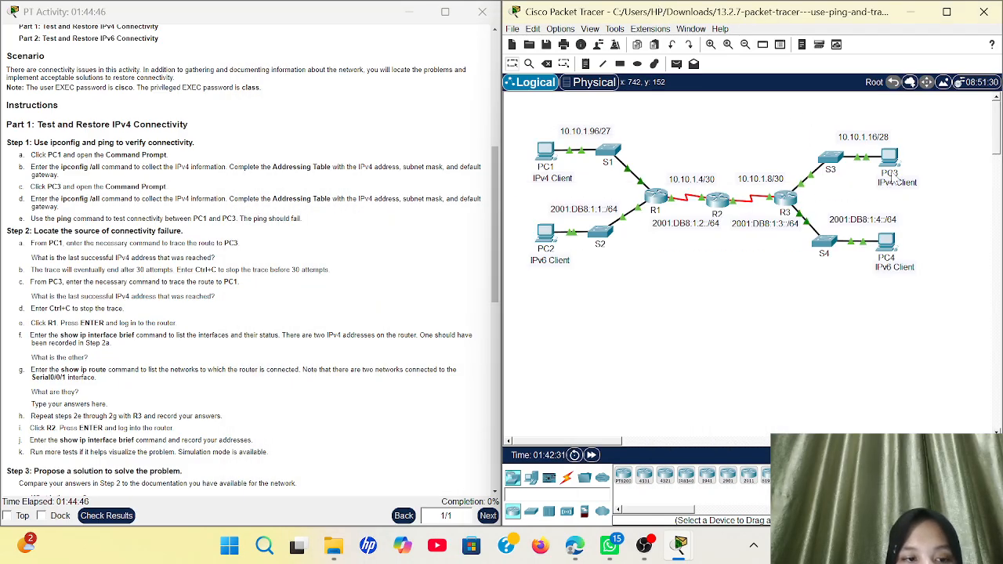
Run tracert 10.10.1.98 from PC3's Command Prompt. It times out after gateway 10.10.1.17
left_click(890, 160)
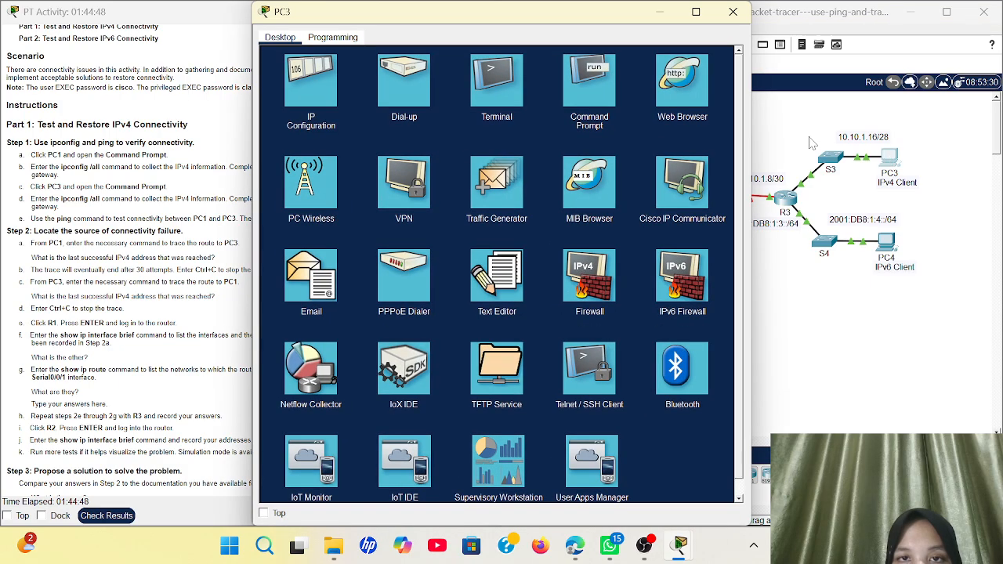
left_click(590, 83)
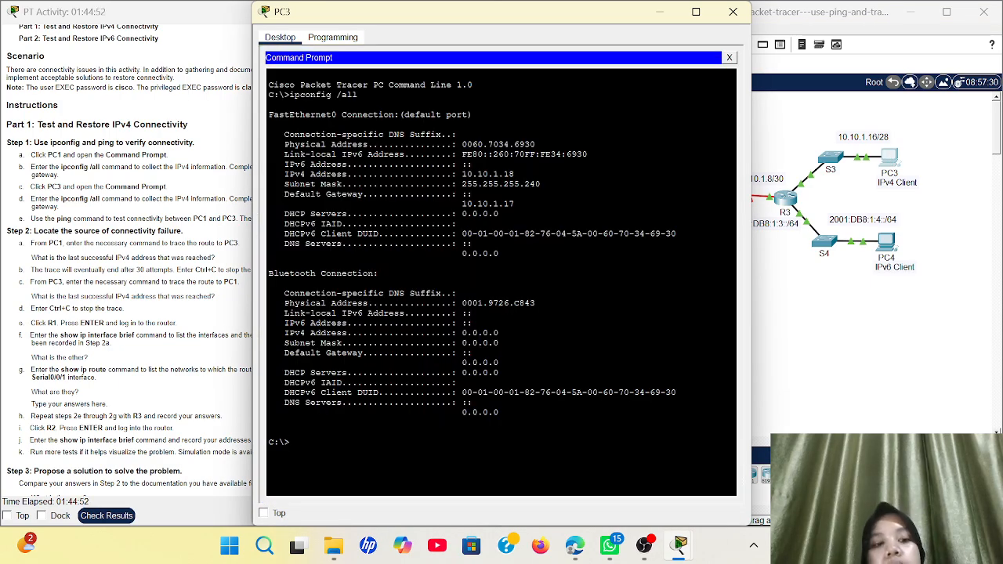
type("tracert")
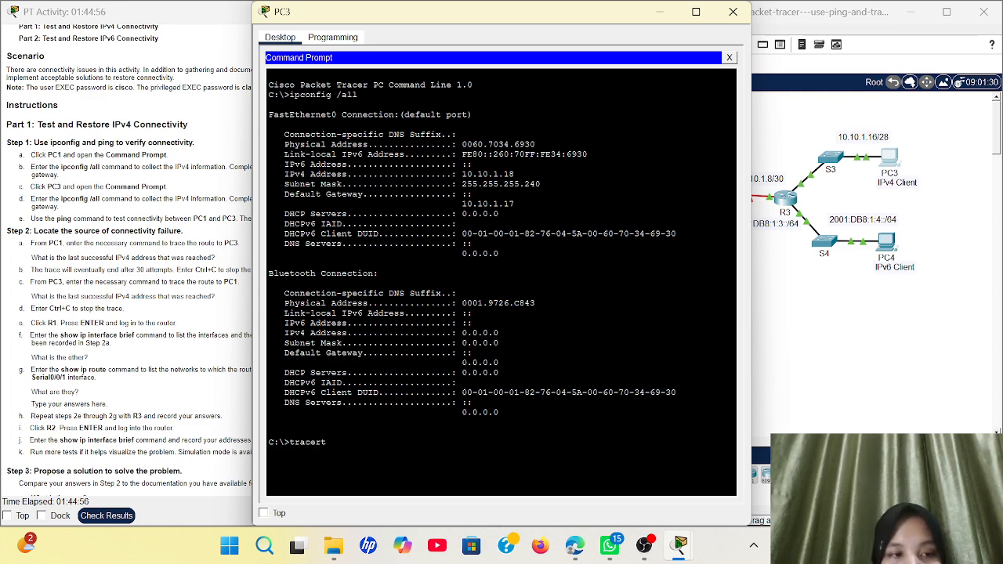
type(" 10.10")
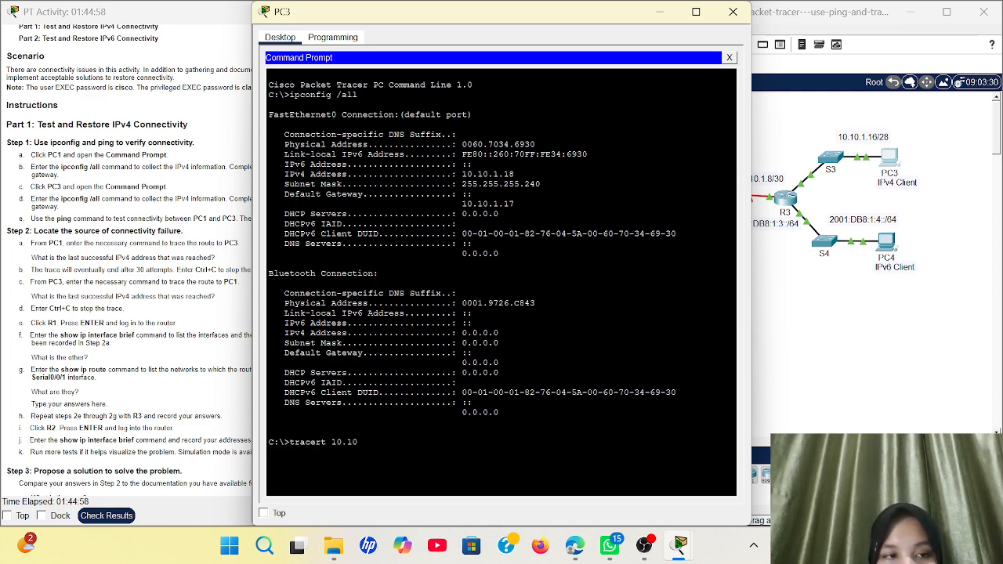
type(".1.98")
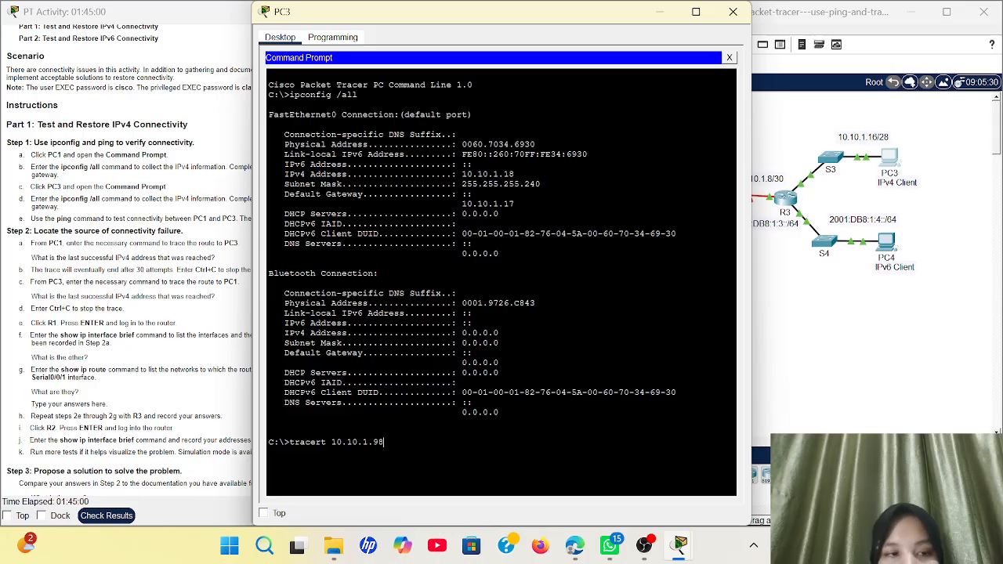
key("Return")
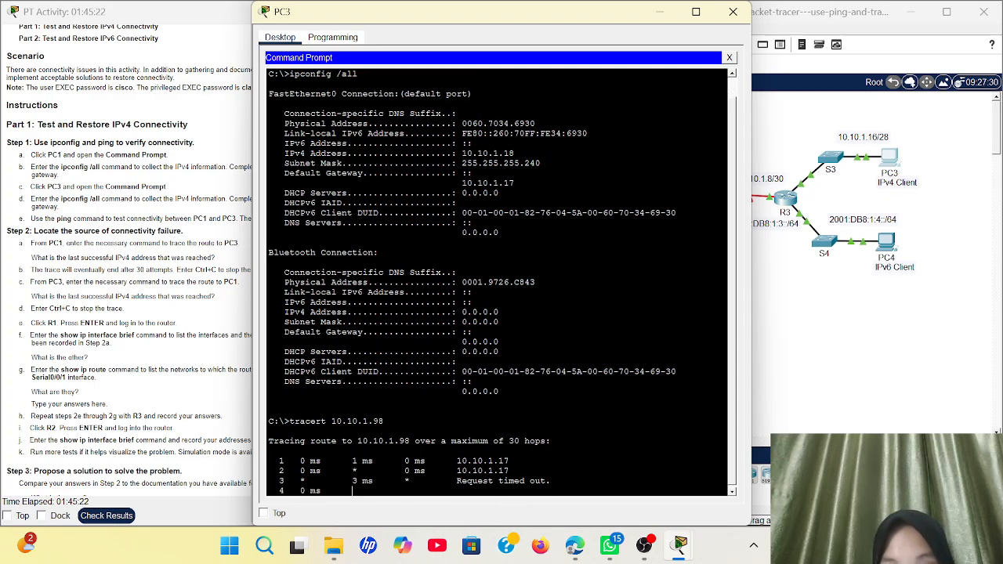
left_click(661, 13)
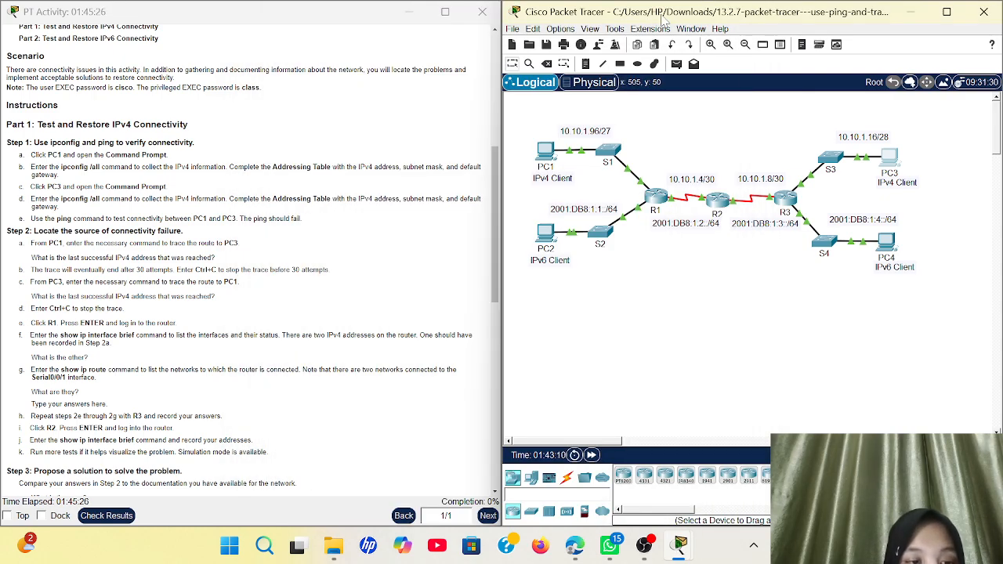
Log into R2's CLI and enable privileged mode. Run show ip interface brief to see S0/0/0 10.10.1.2 and S0/0/1 10.10.1.9
left_click(717, 199)
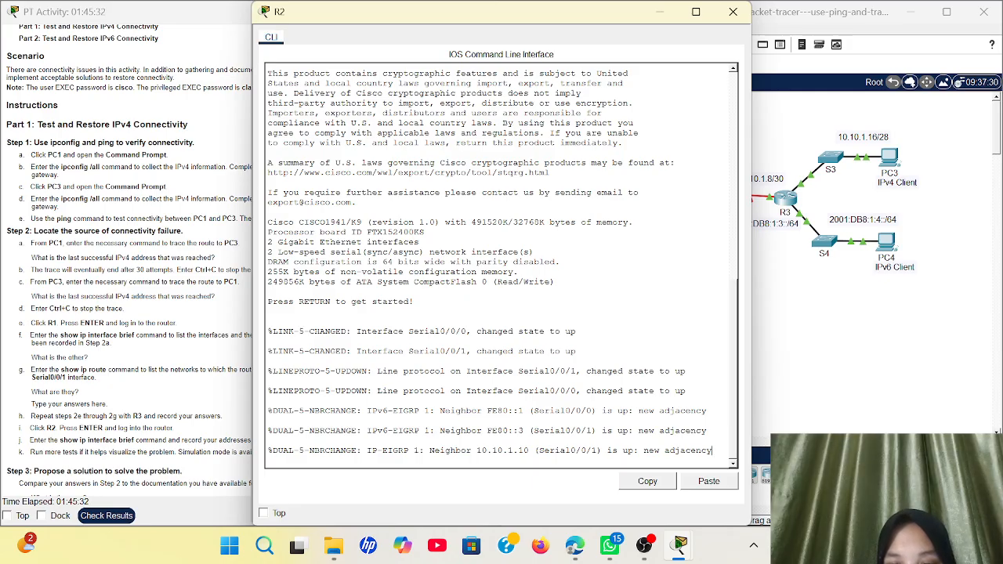
key("Return")
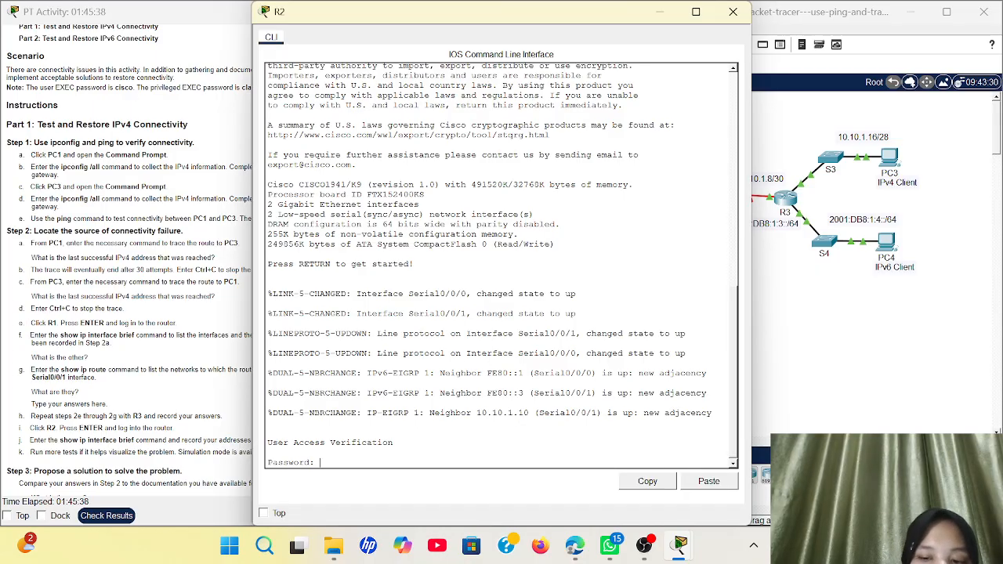
key("Return")
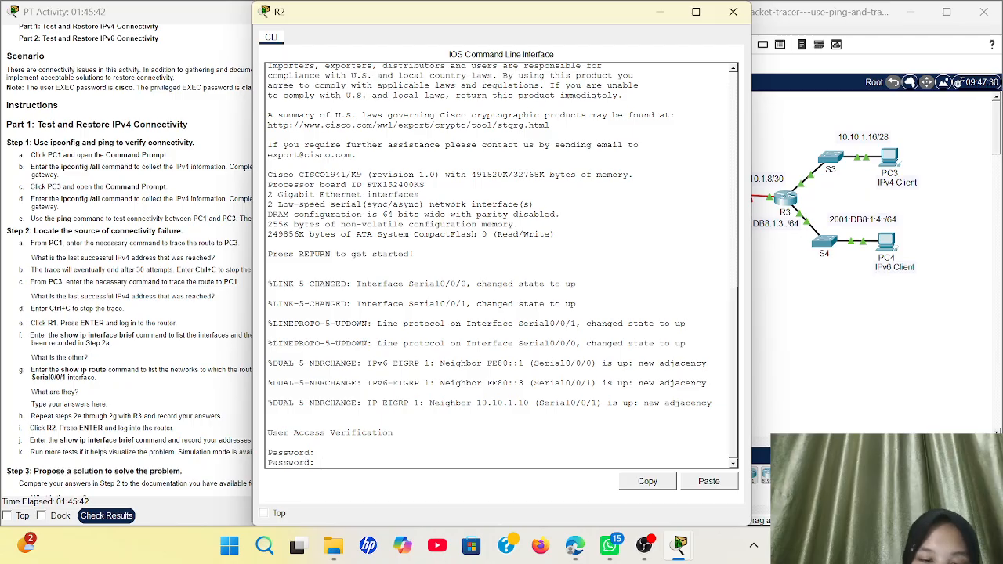
key("Return")
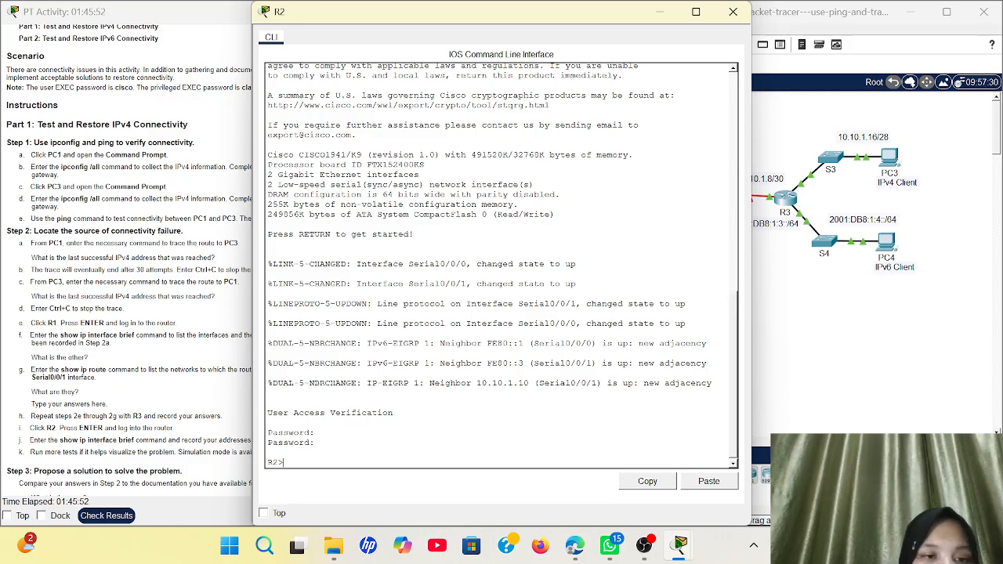
type("en")
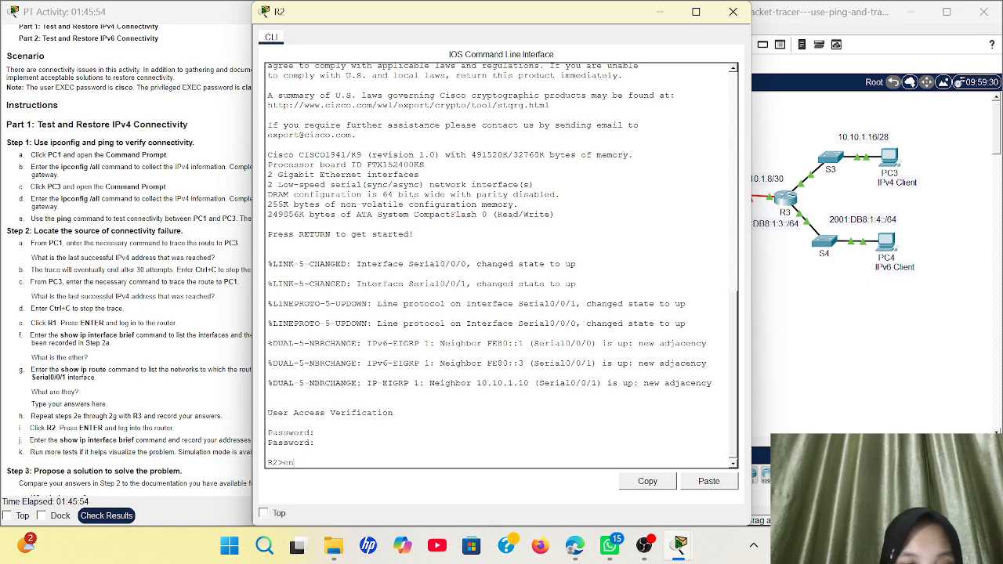
key("Return")
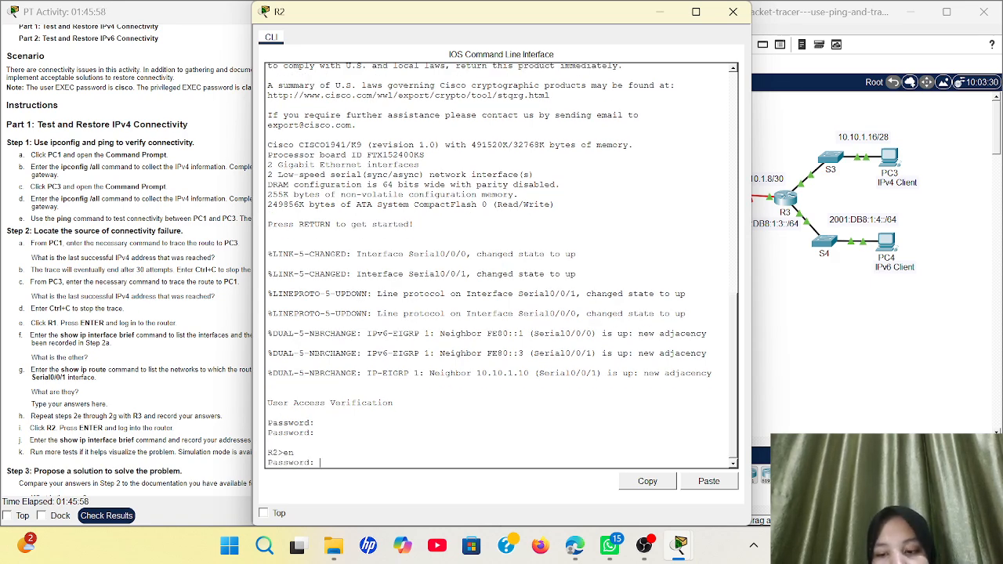
key("Return")
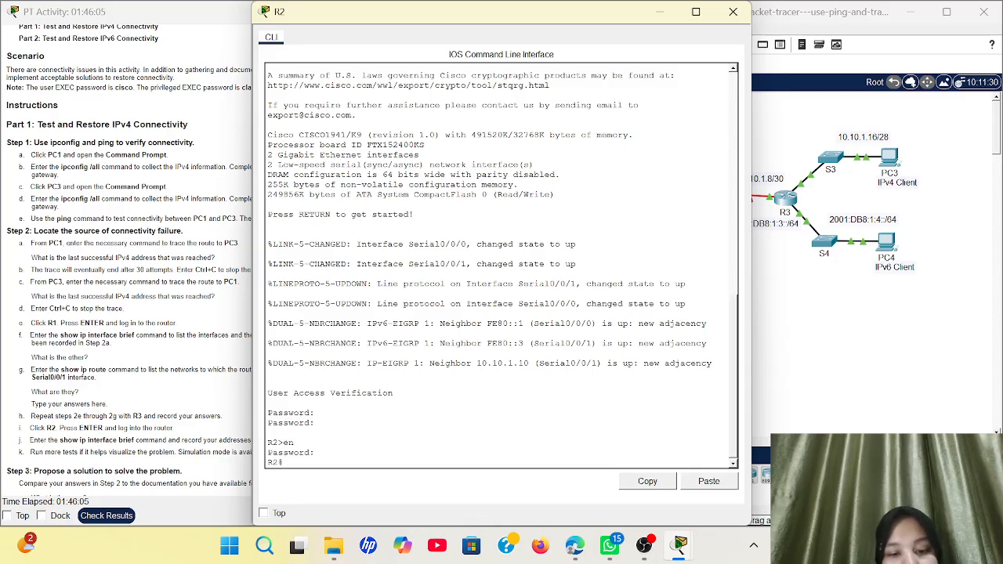
type("sho")
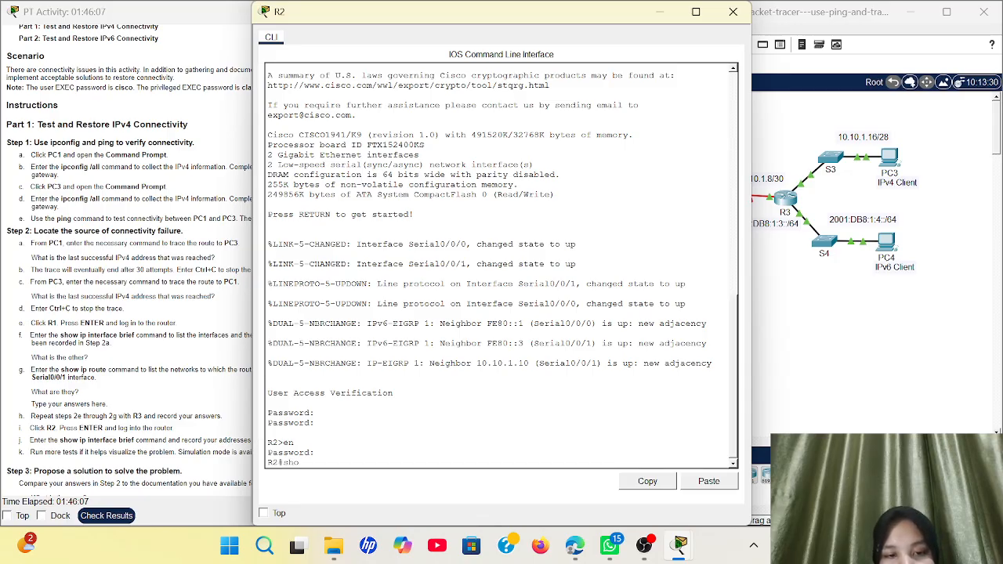
type("w ip")
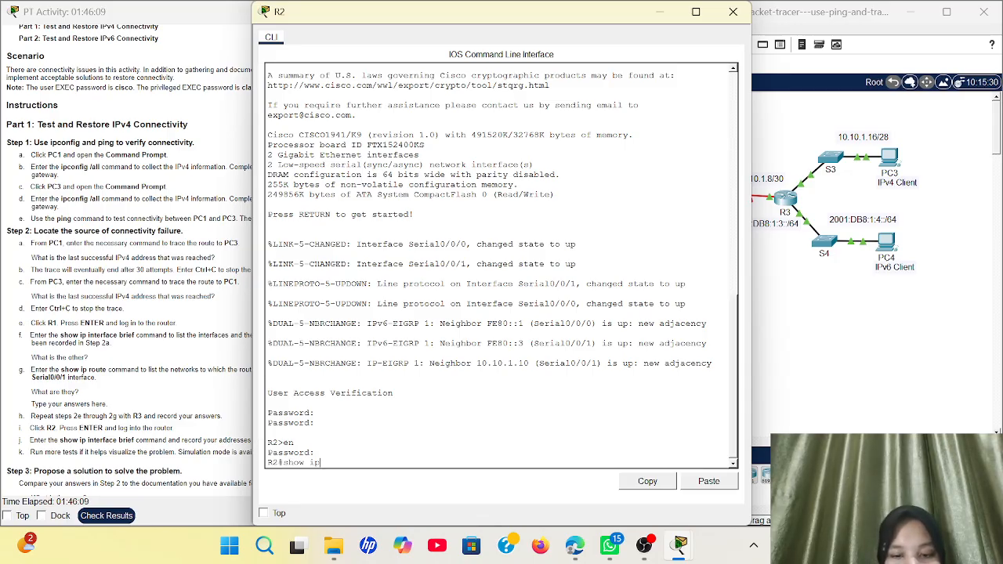
type(" interface")
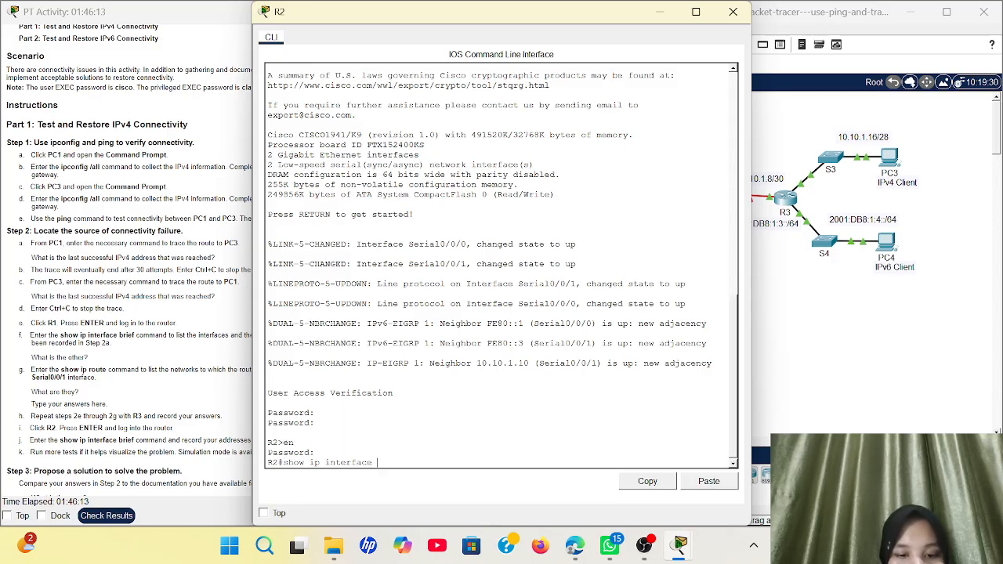
type(" brief")
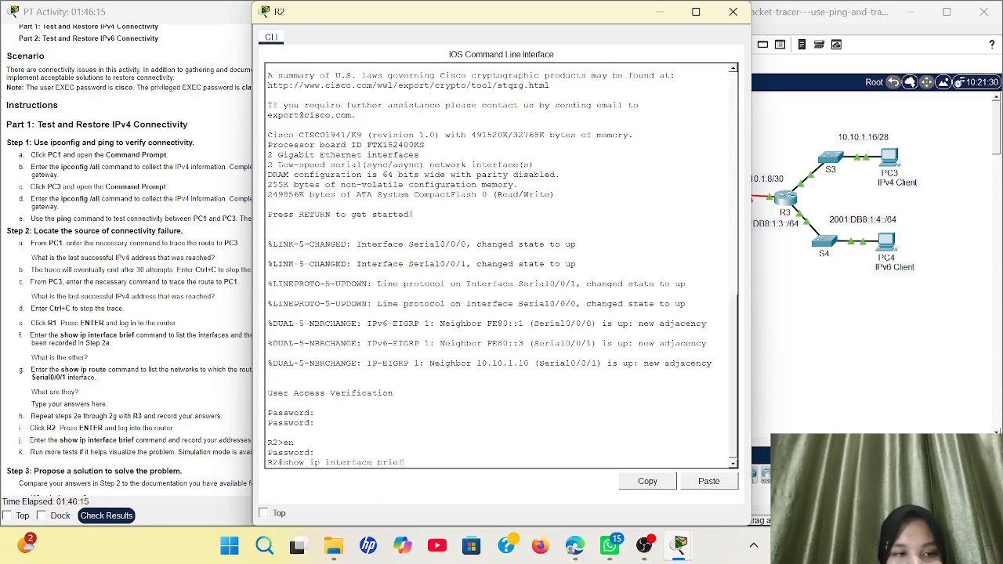
key("Return")
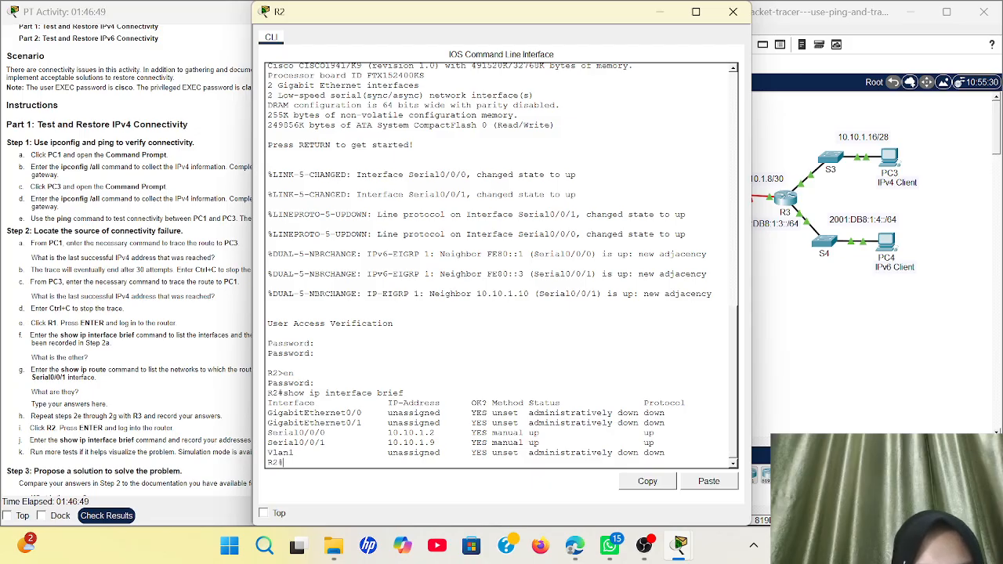
Close R2's console and tracert from PC2 to 2001:db8:1:4::a. Replies stop after 2001:DB8:1:3::2
left_click(660, 11)
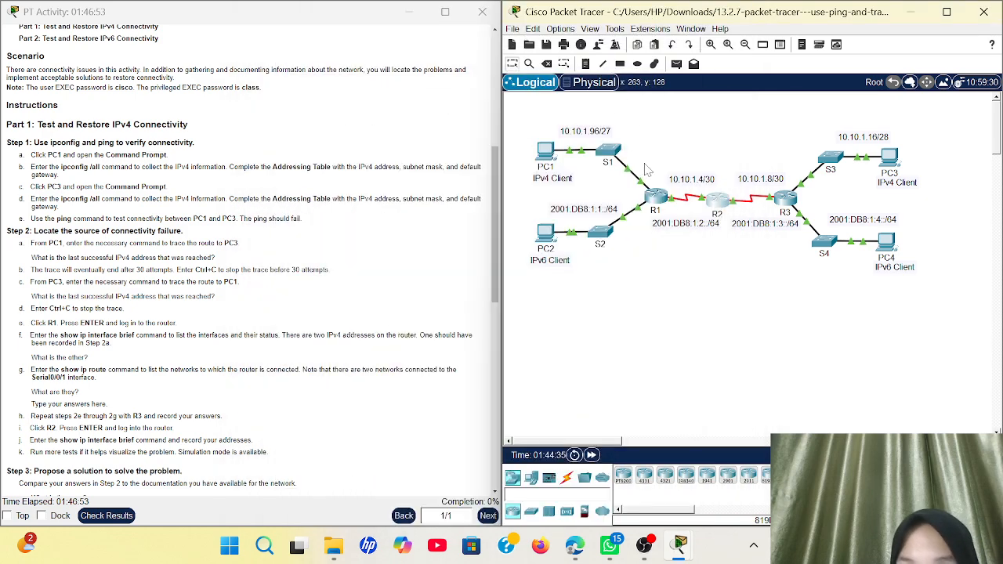
mouse_move(695, 202)
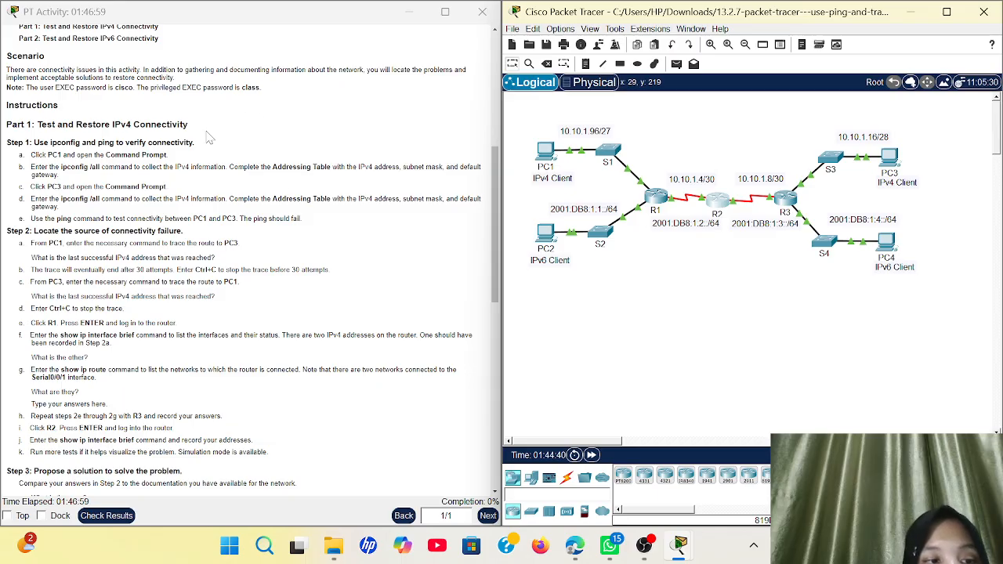
left_click(549, 235)
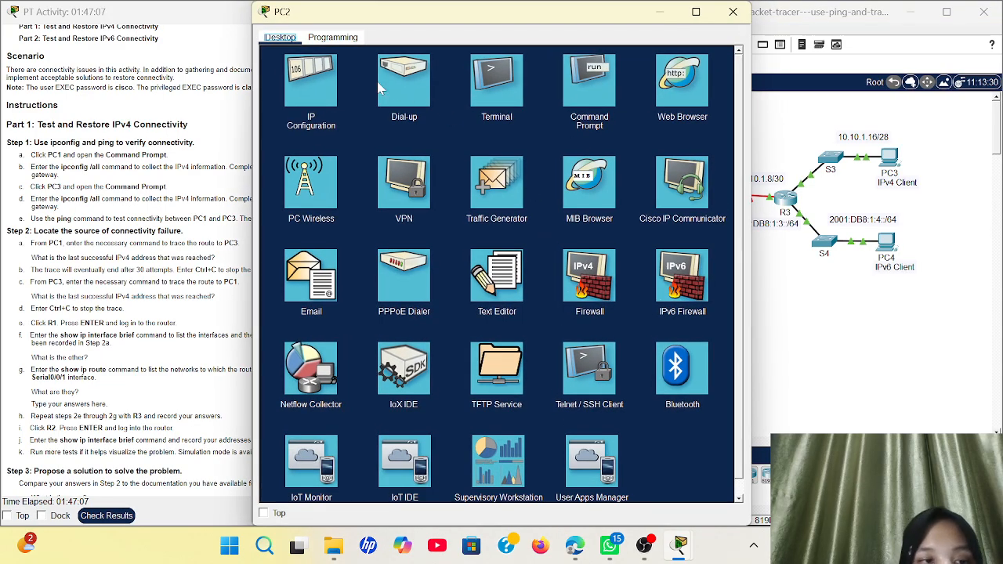
left_click(576, 98)
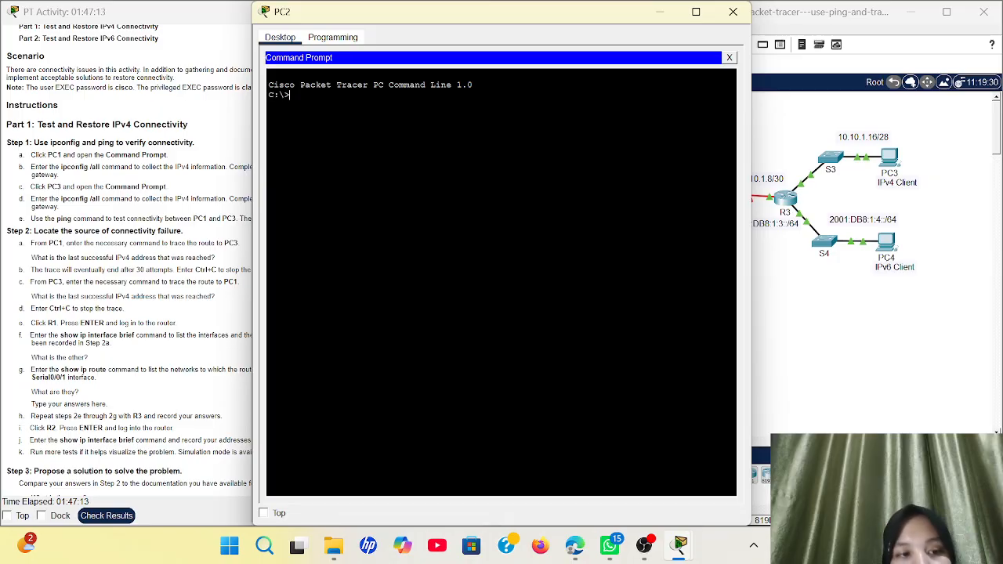
type("tracer")
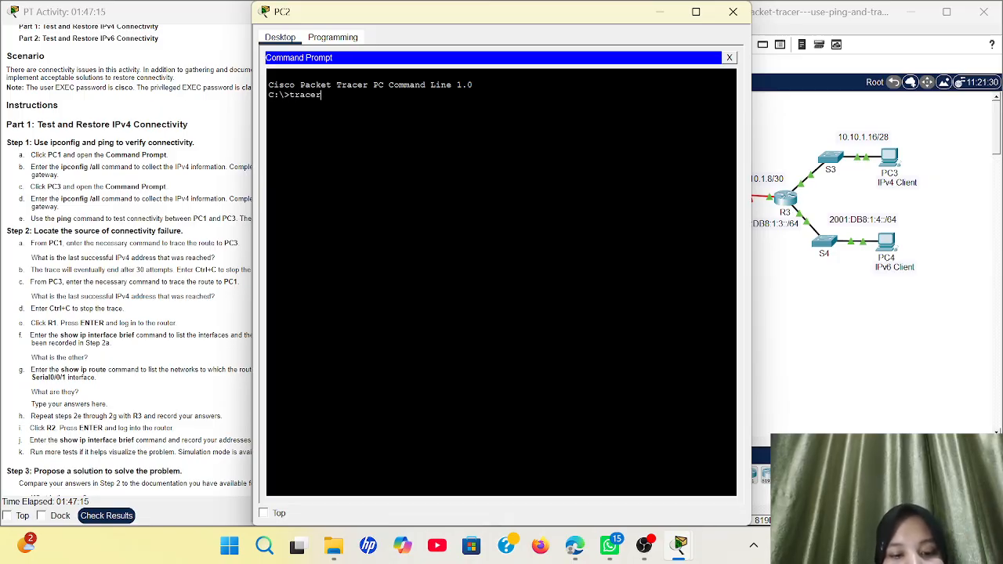
type("t")
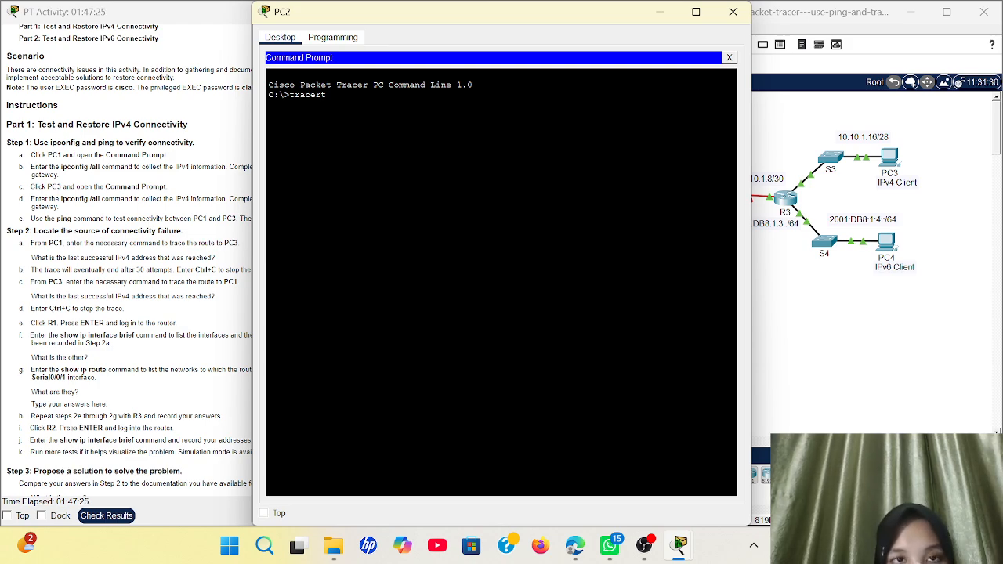
type("100")
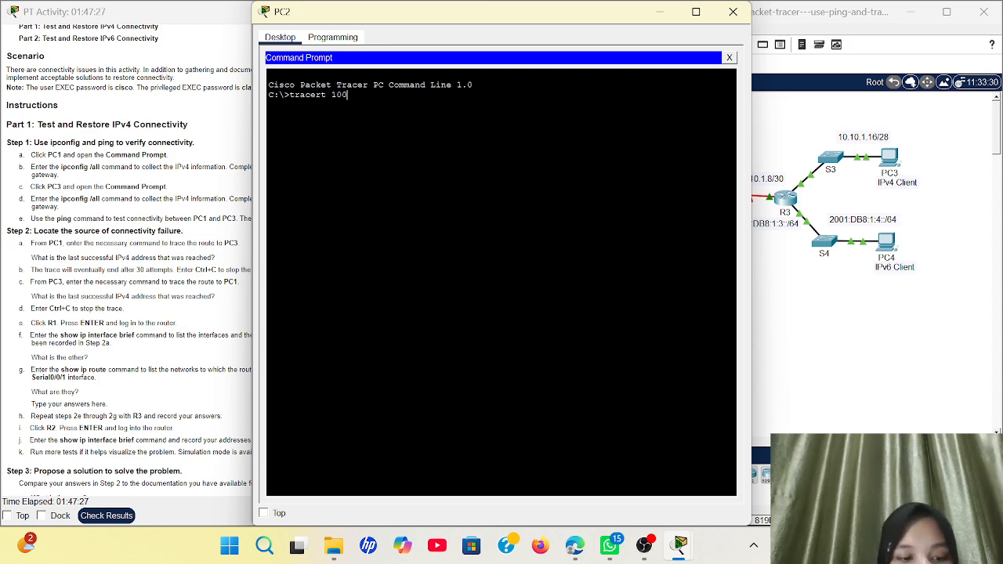
key("BackSpace")
key("BackSpace")
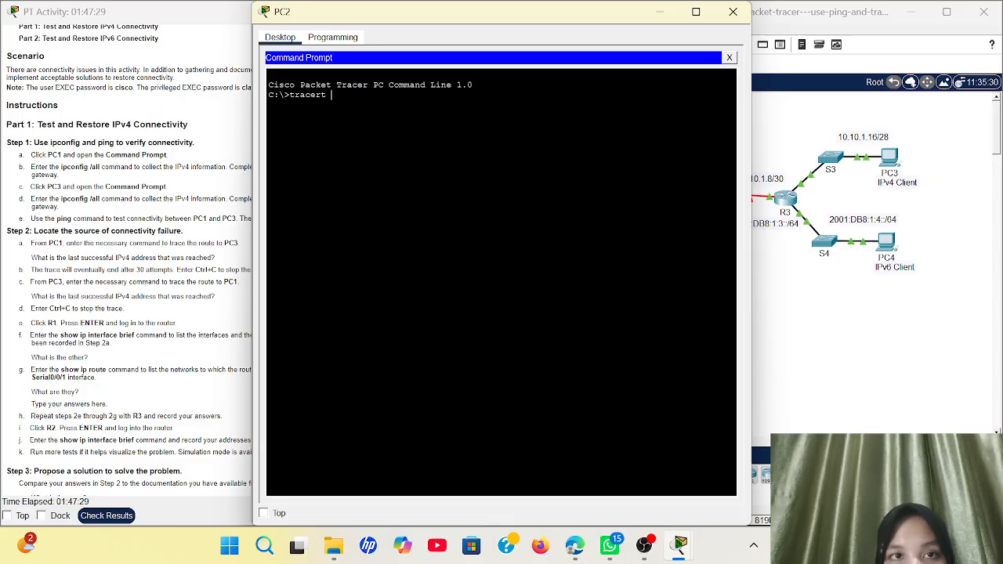
type("2001")
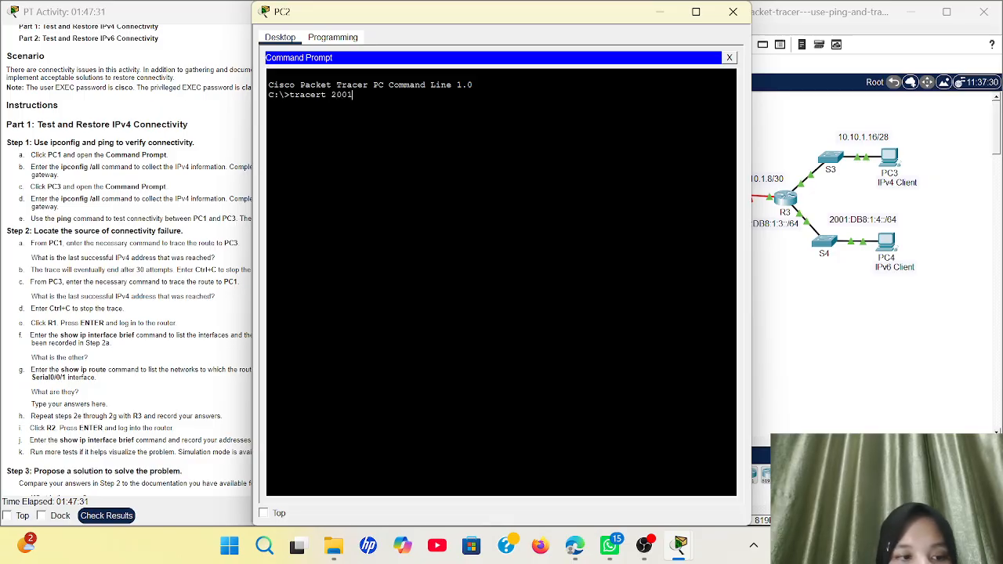
type(":")
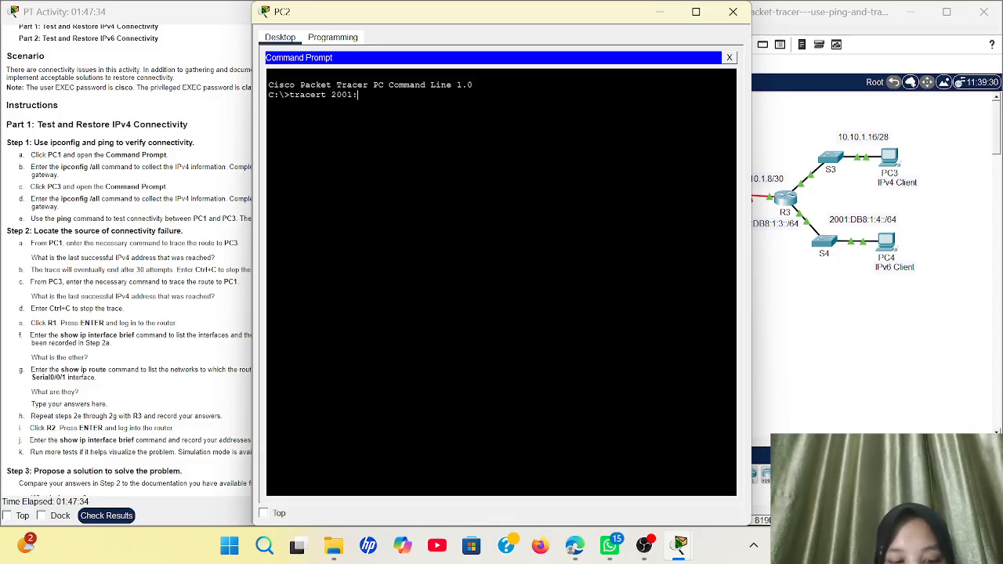
type("db8")
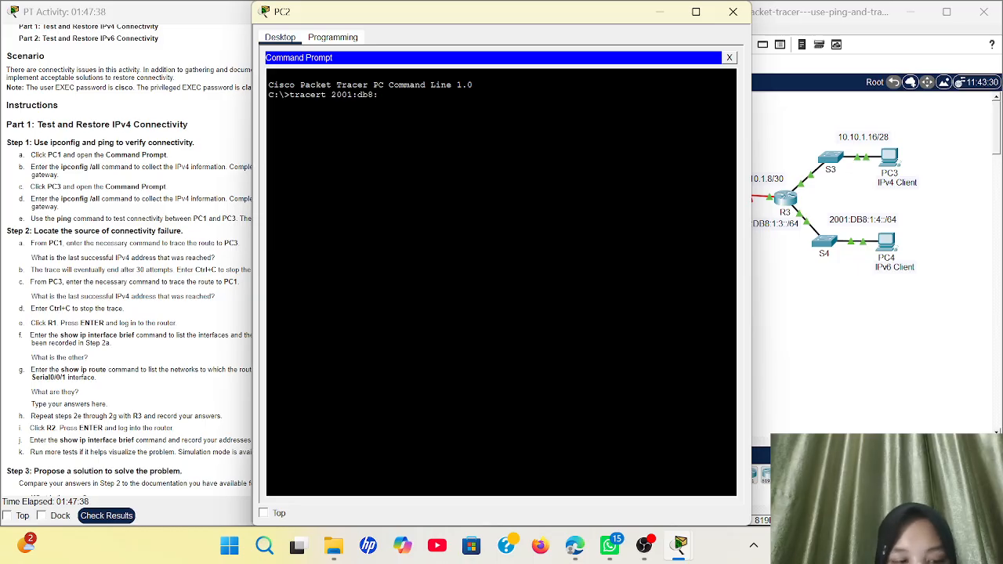
type("::1")
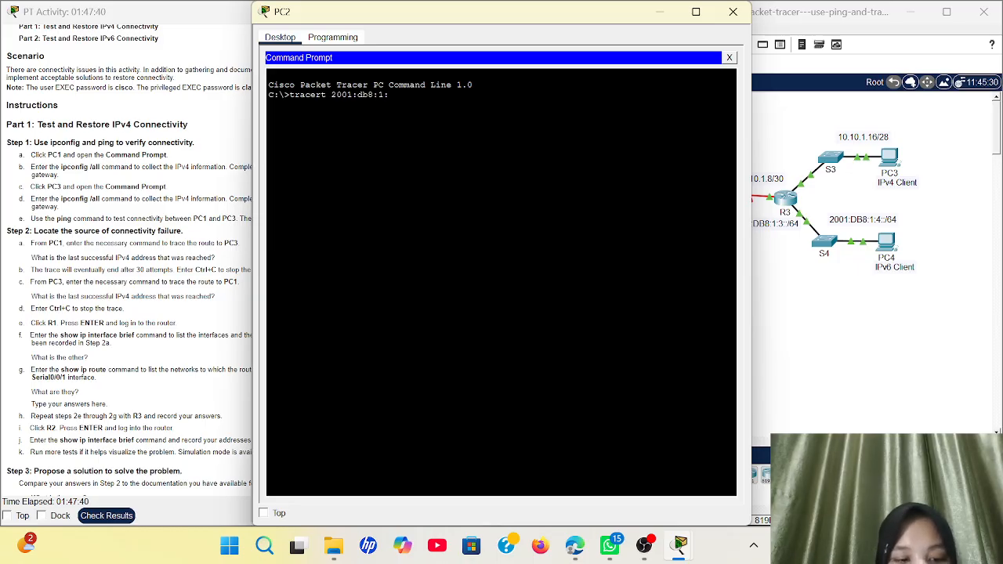
type("4::a")
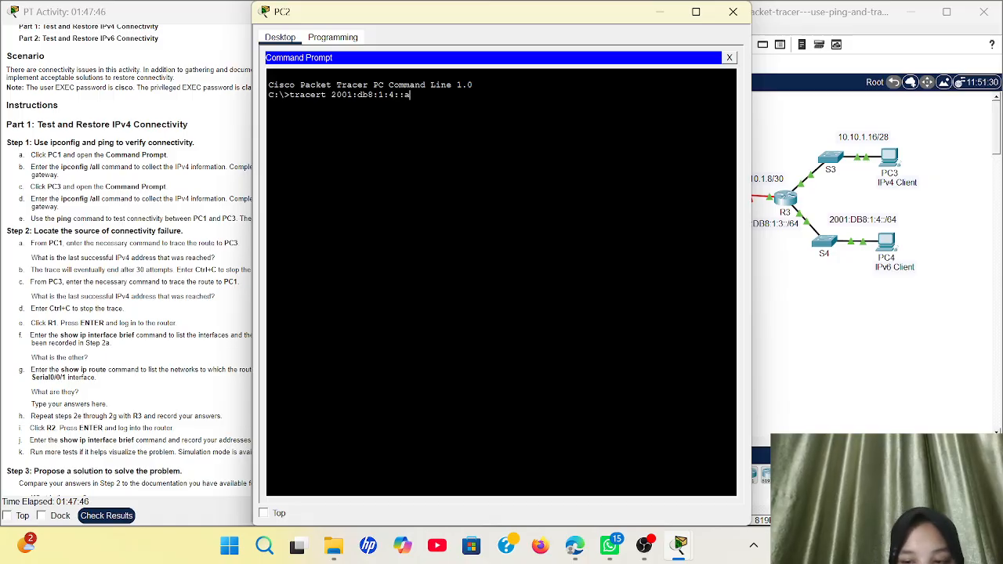
key("Return")
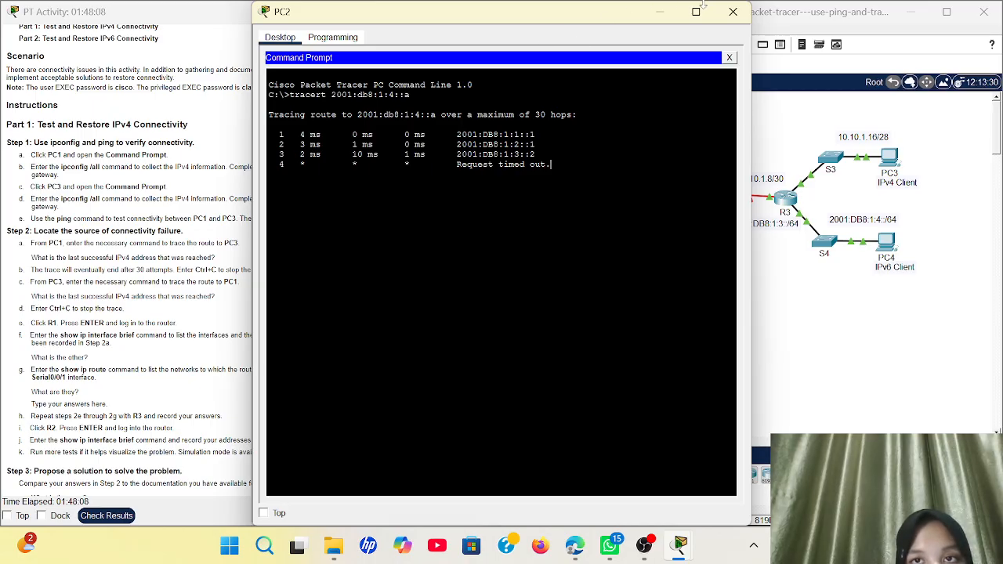
left_click(655, 16)
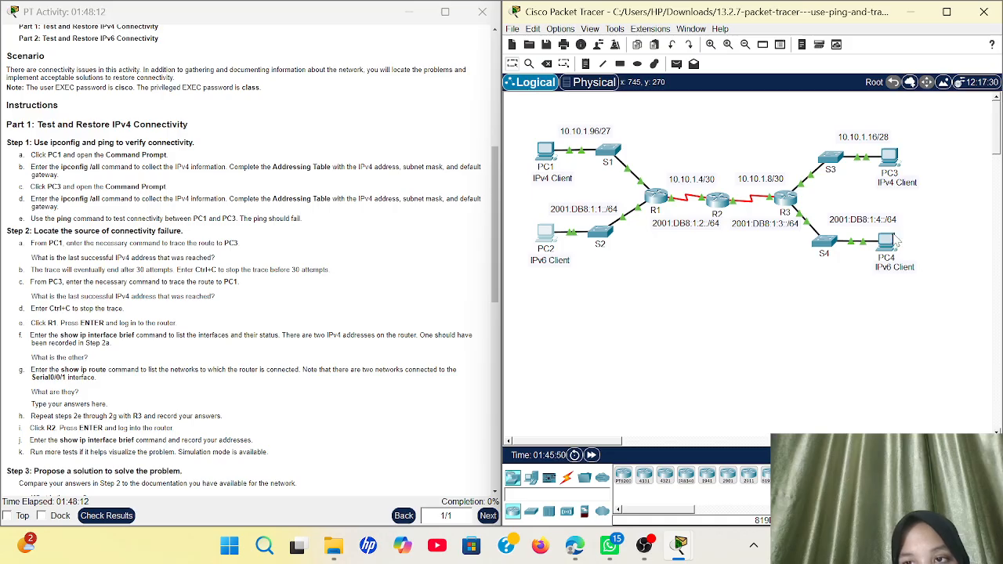
left_click(886, 241)
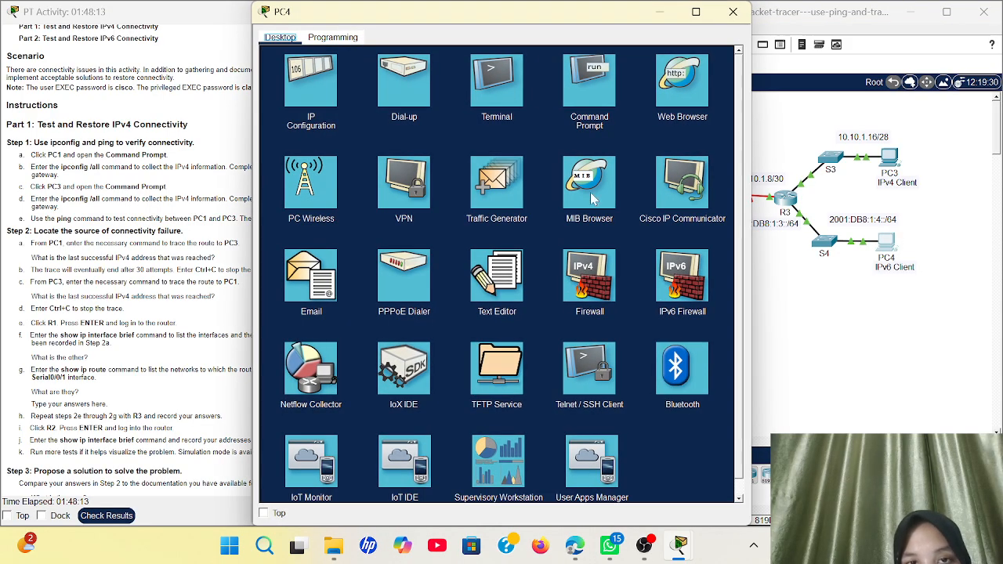
left_click(594, 112)
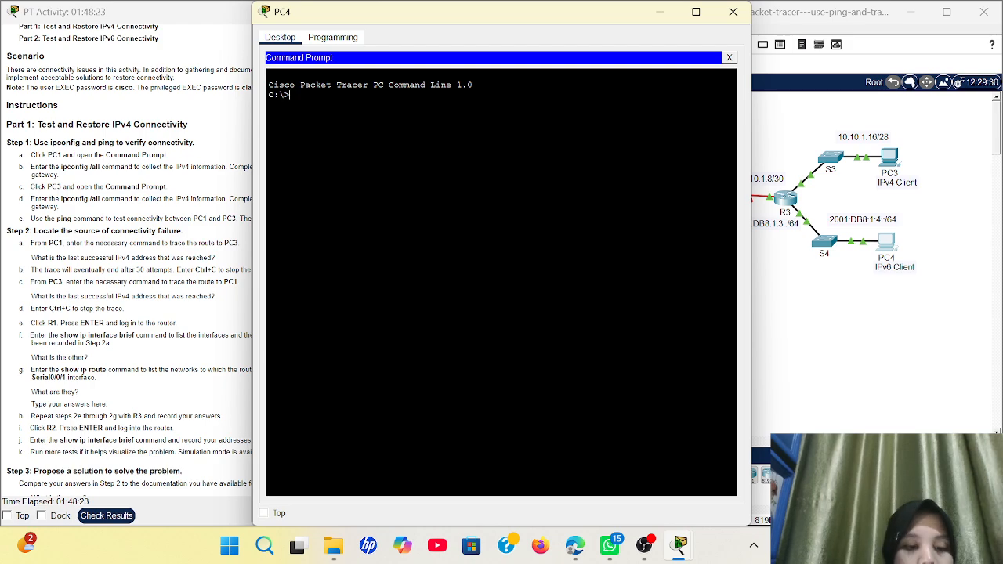
type("trecert")
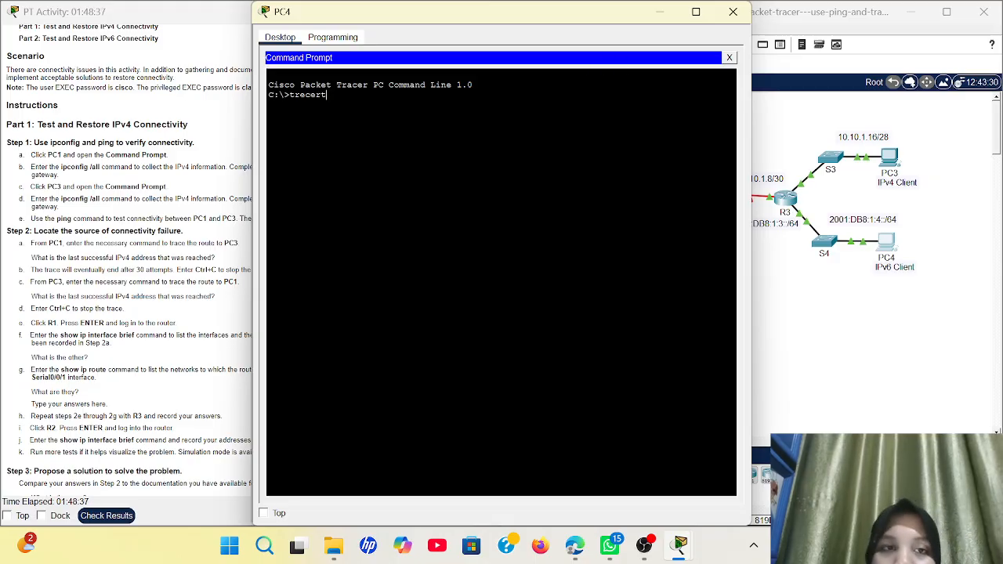
left_click(662, 11)
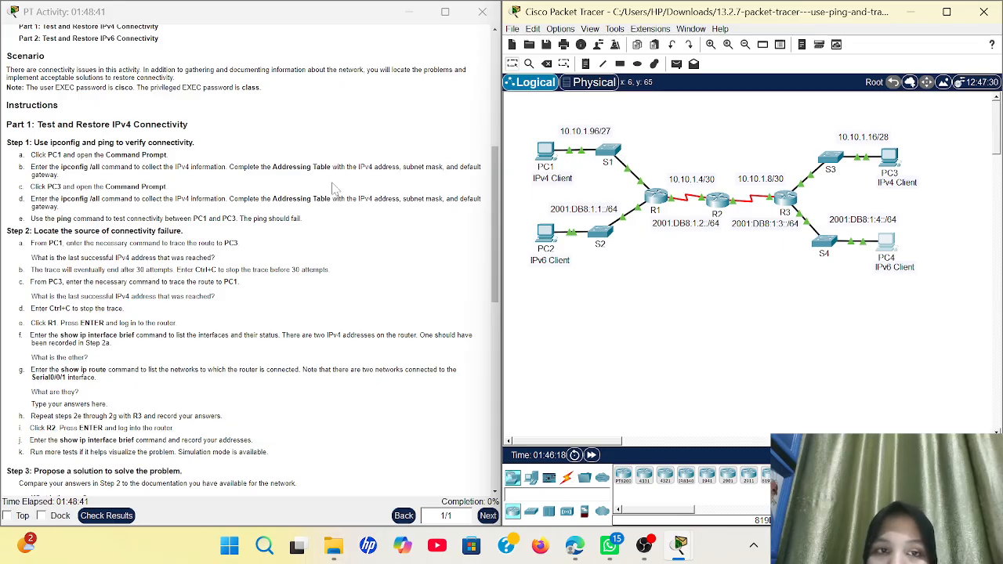
Open R3's CLI, log in with the user password, and enter privileged mode with the enable password
scroll(332, 188, "down", 2)
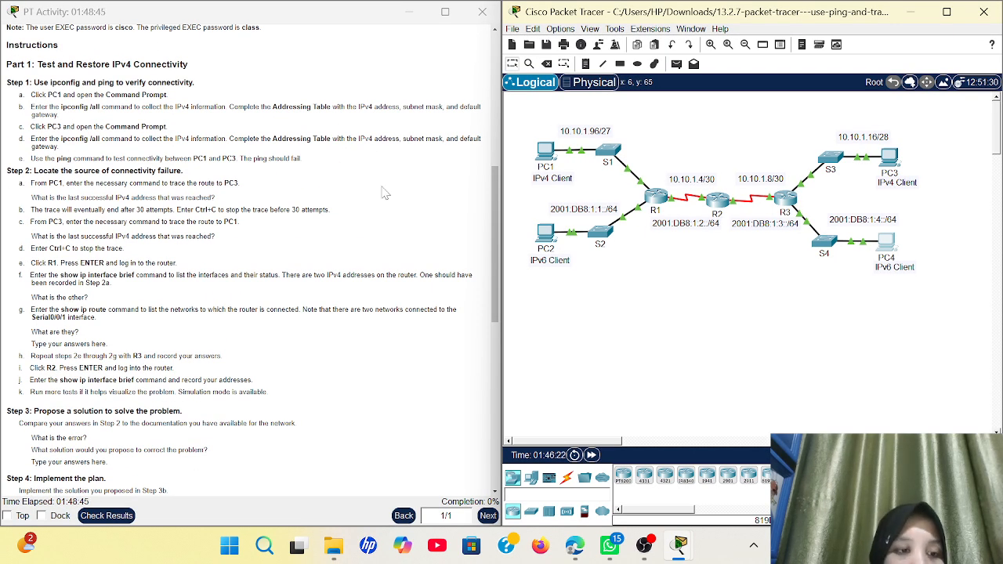
left_click(793, 202)
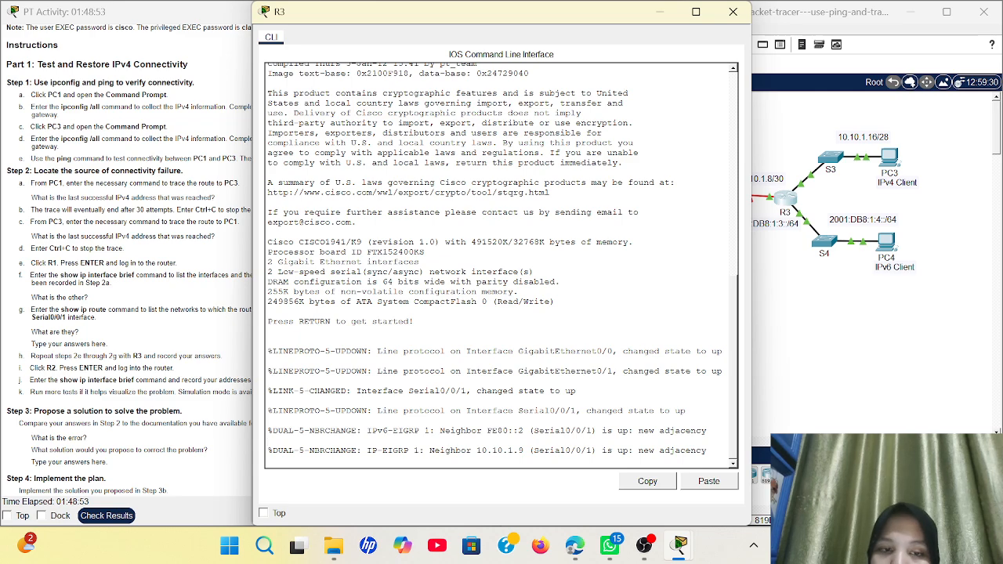
key("Return")
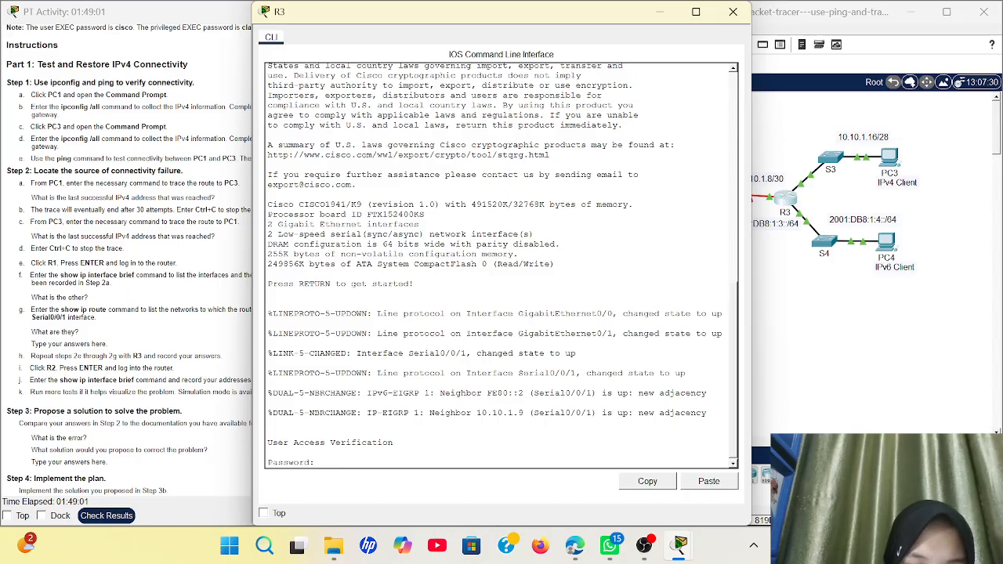
type("cisco")
key("Return")
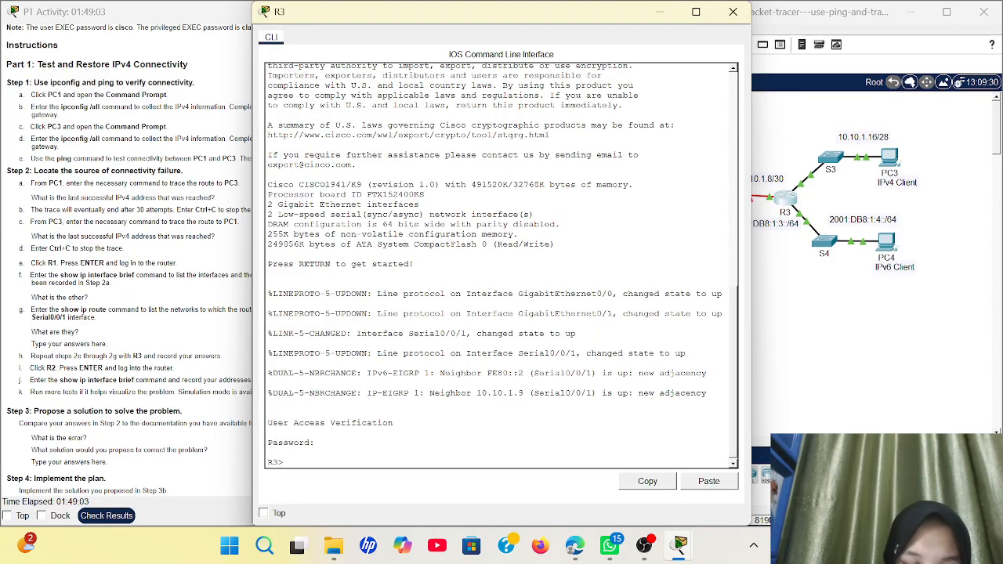
type("en")
key("Return")
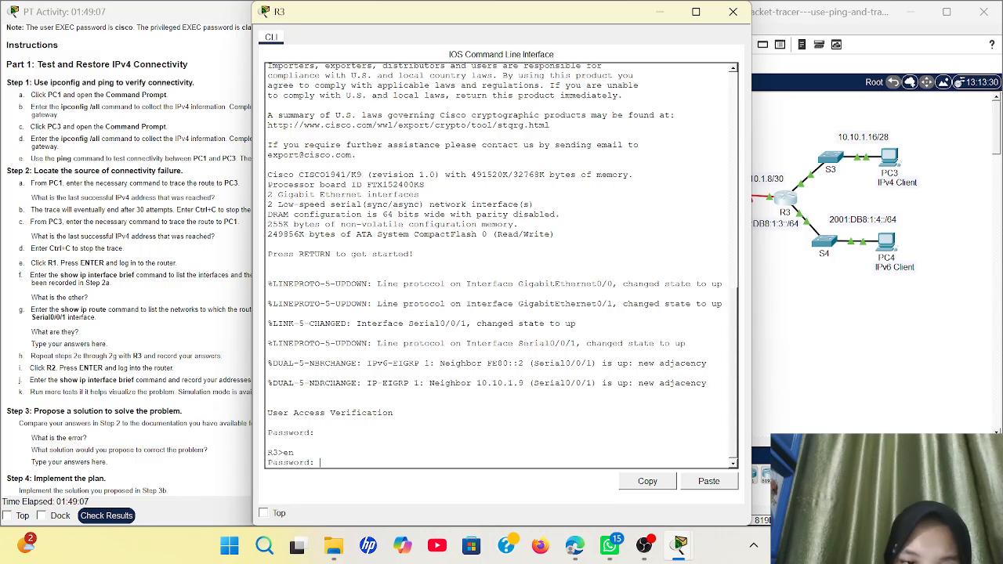
type("class")
key("Return")
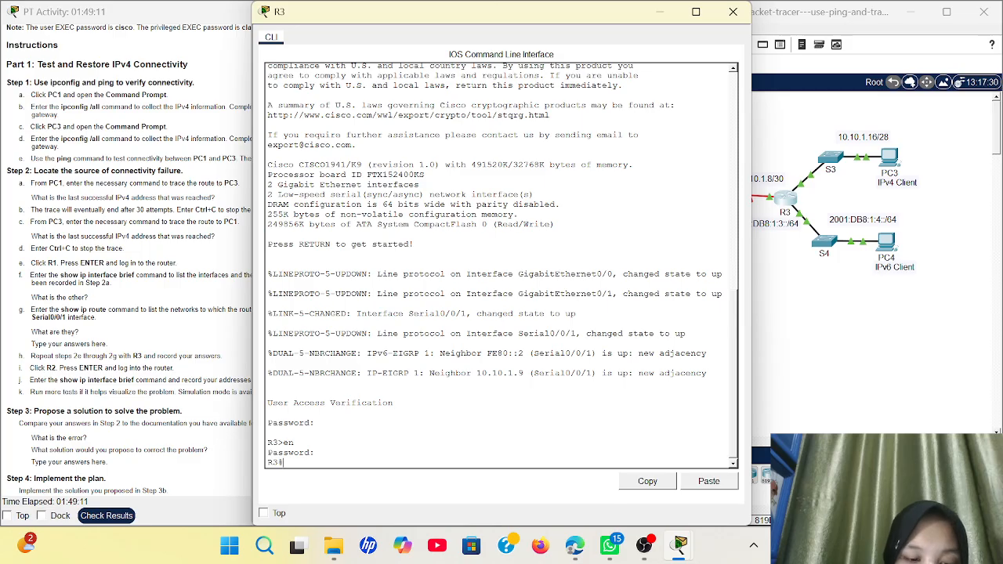
Run show ipv6 interface brief on R3, listing G0/0 2001:DB8:1:4::1 and S0/0/1 2001:DB8:1:3::2
type("show ip")
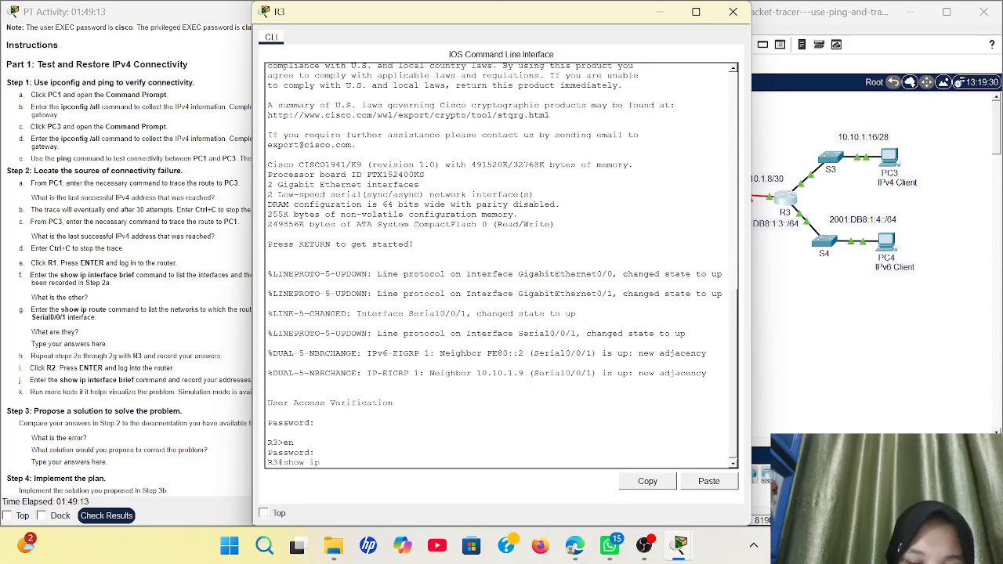
type("v6 i")
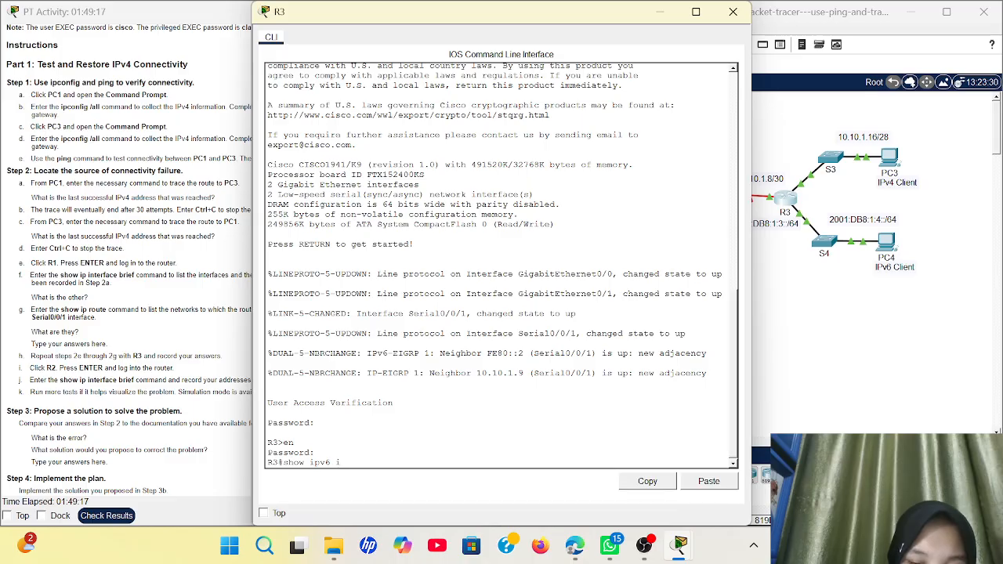
type("nterface v")
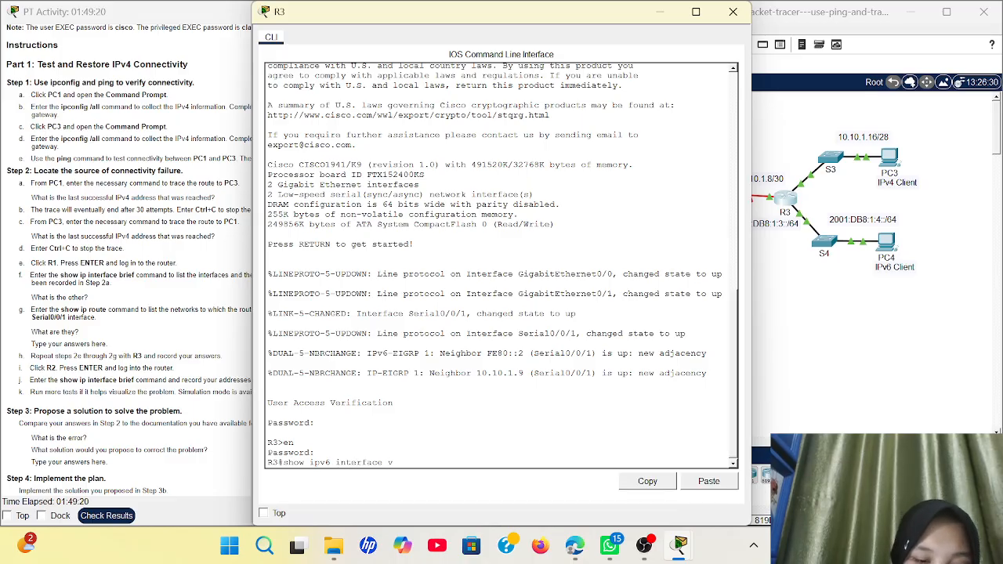
key("BackSpace")
type("brief")
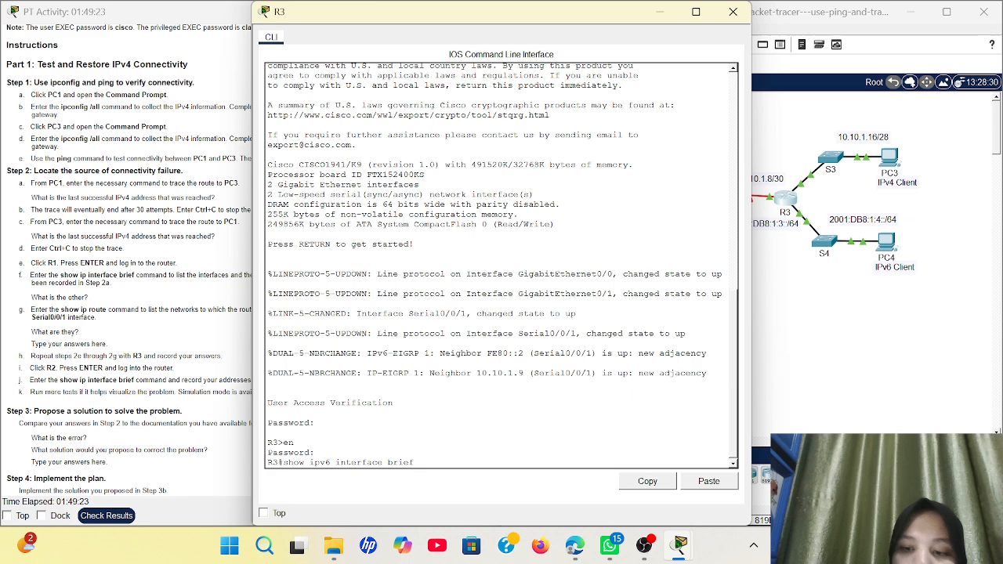
key("Return")
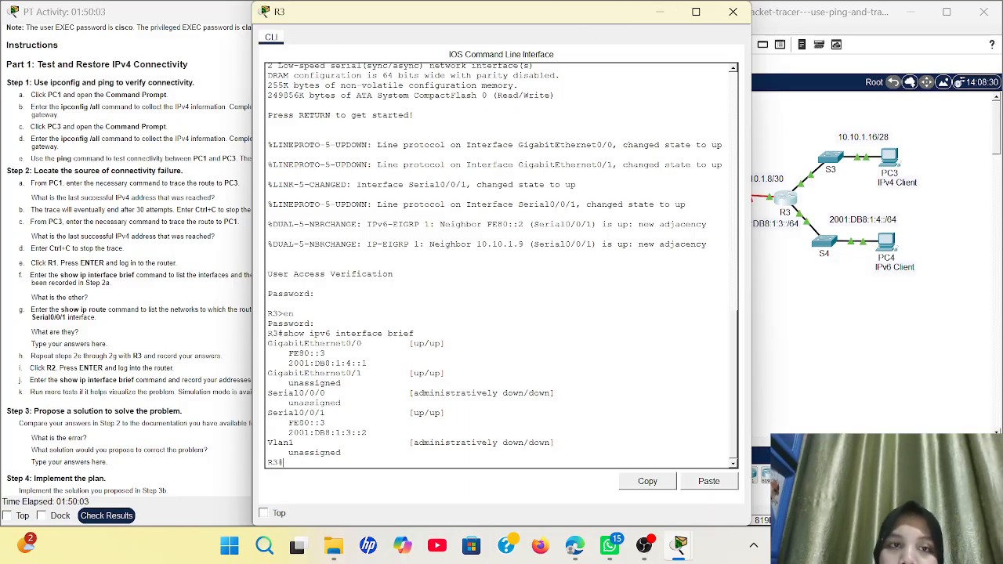
left_click(660, 12)
scroll(312, 155, "down", 5)
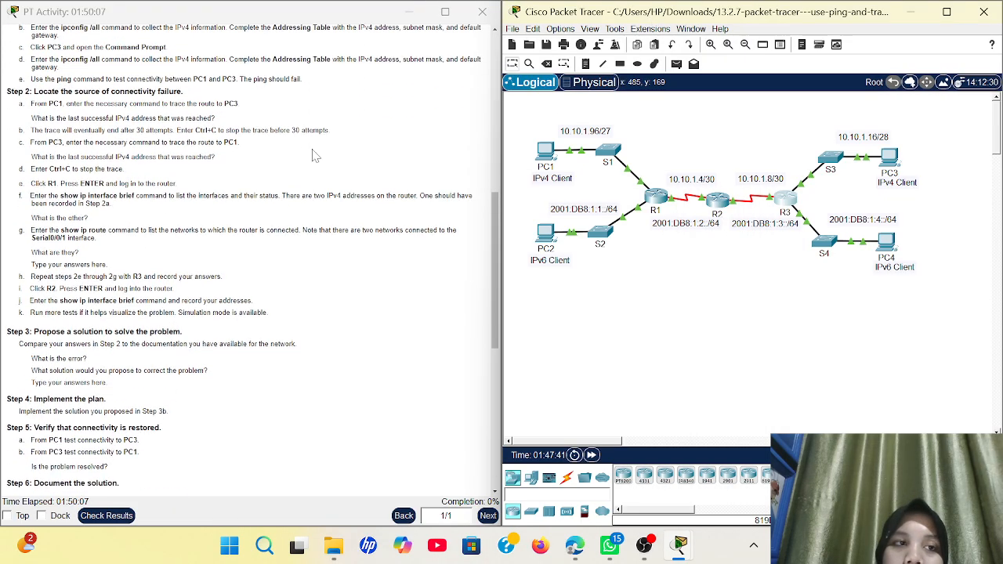
scroll(312, 155, "down", 4)
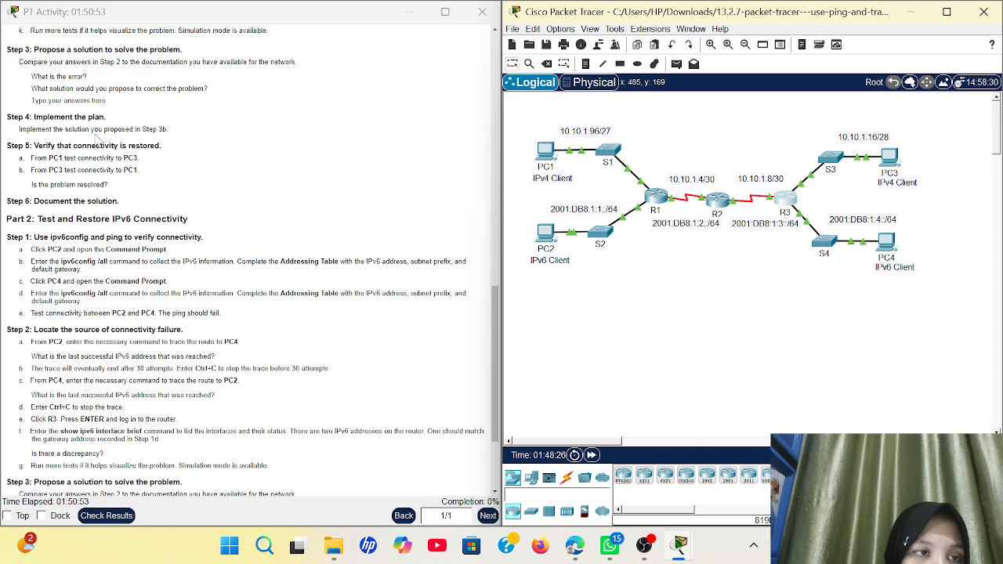
scroll(97, 139, "down", 4)
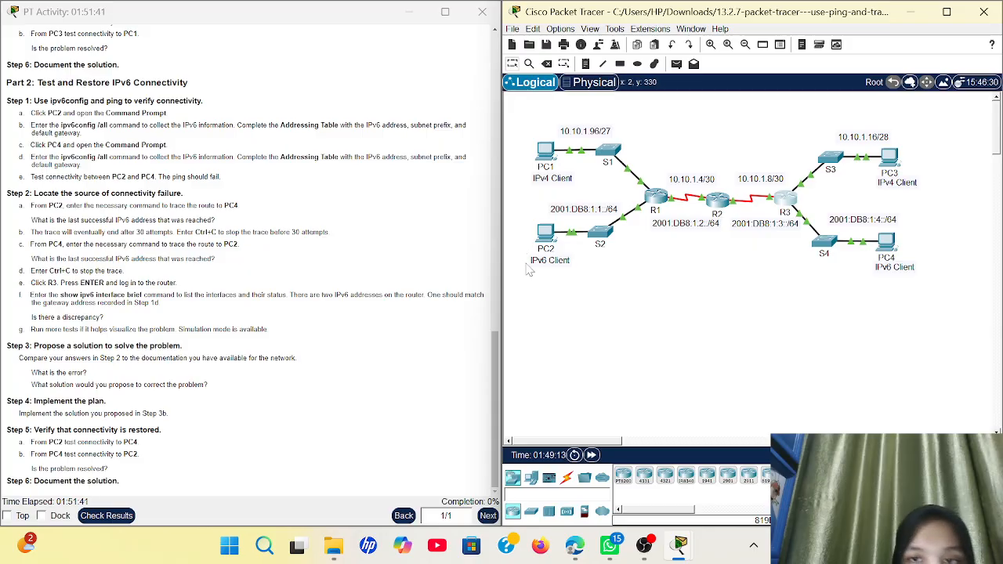
Open R2's CLI at a fresh R2# prompt and begin entering conf t
left_click(728, 201)
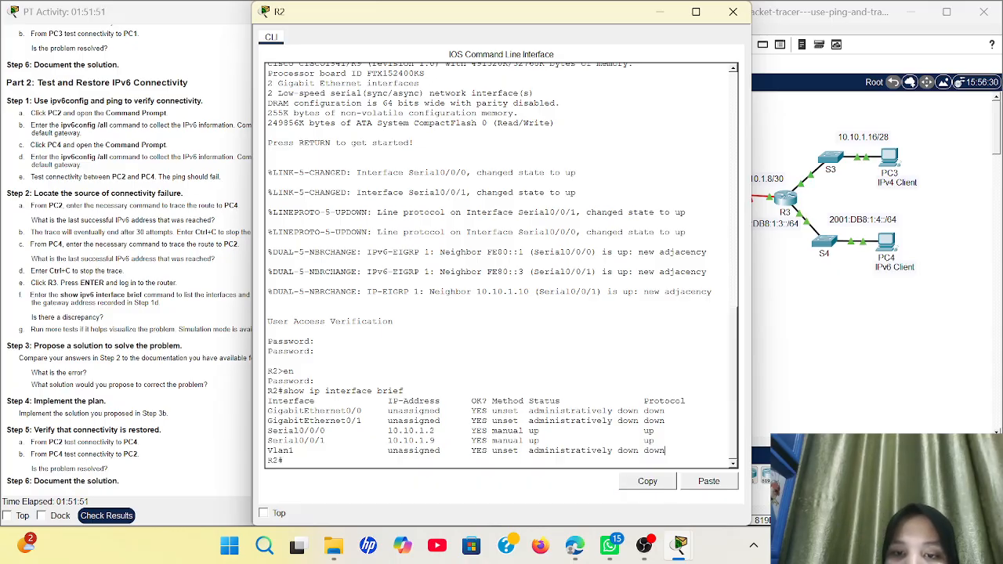
key("Return")
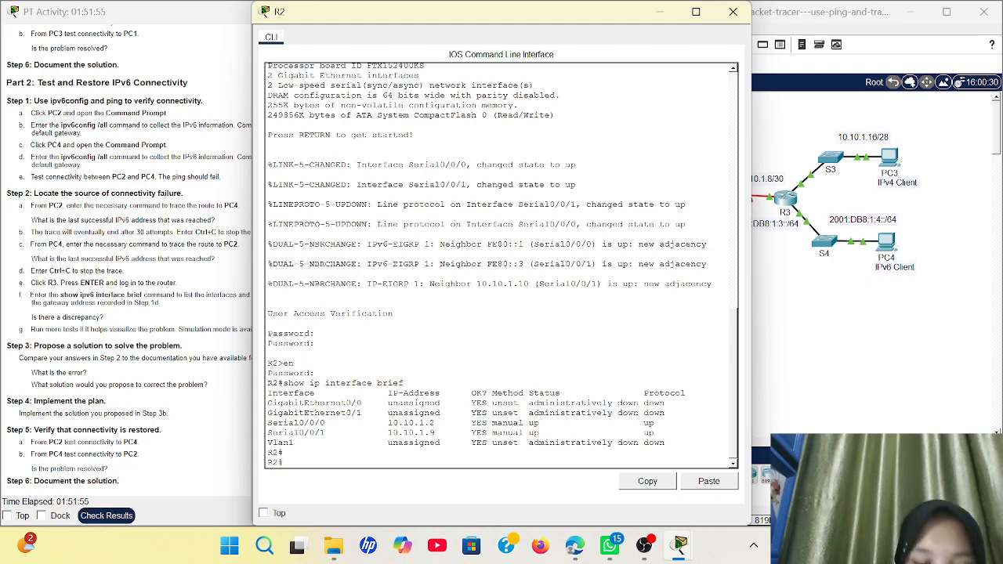
type("conf t")
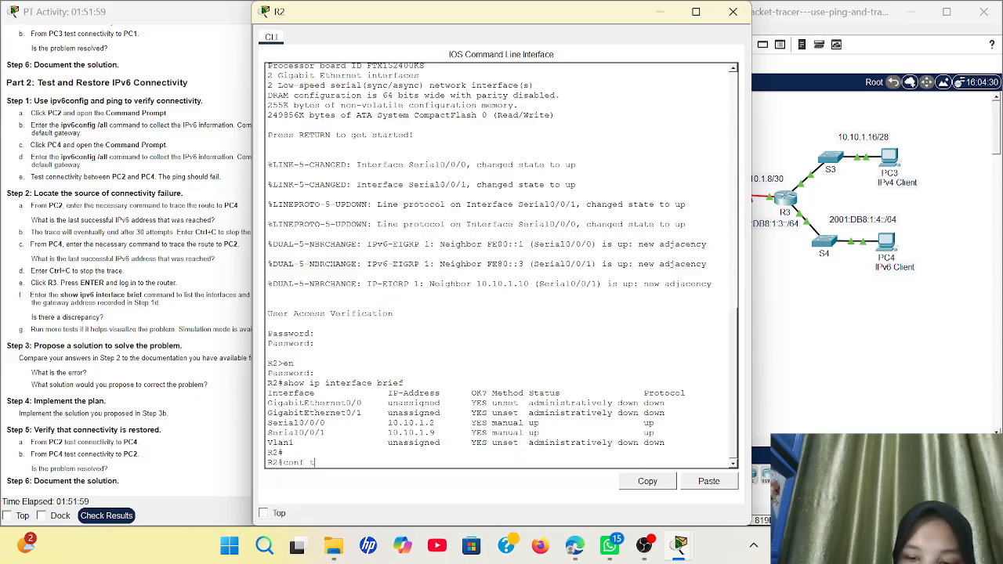
On R2 Serial0/0/0, enter ip address 10.10.1.5 255.255.255.252 and no shutdown, then exit interface mode
key("Return")
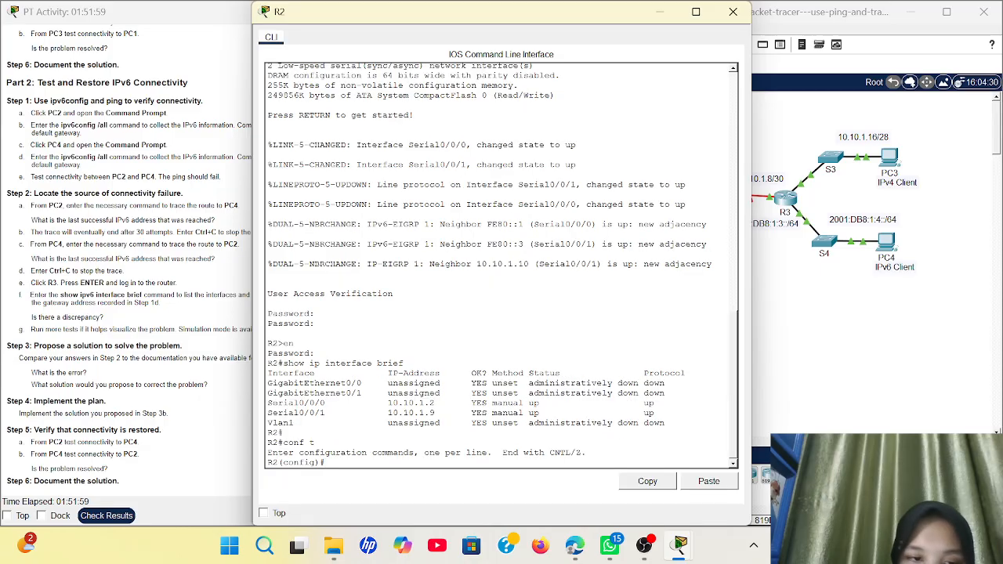
type("interface")
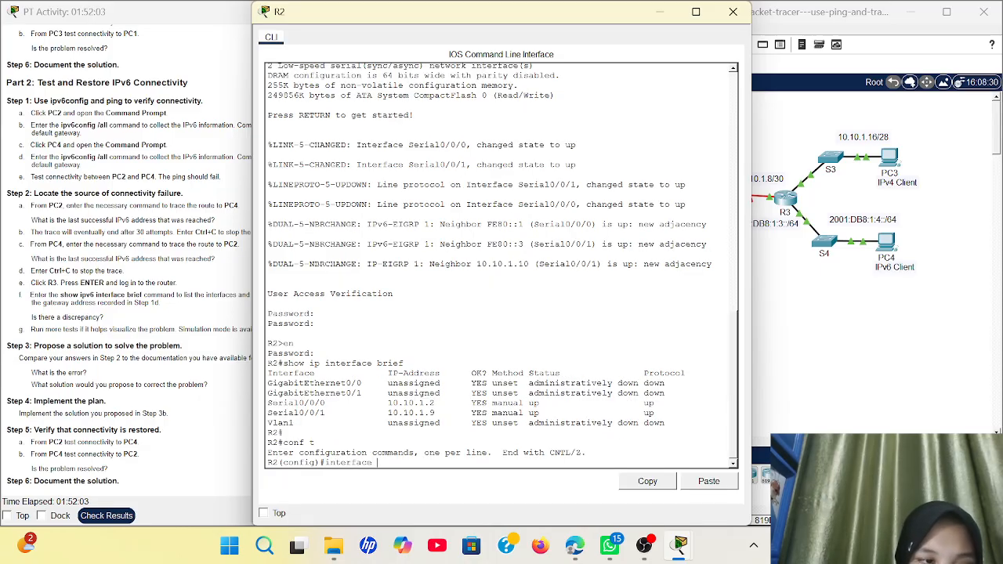
type(" serial")
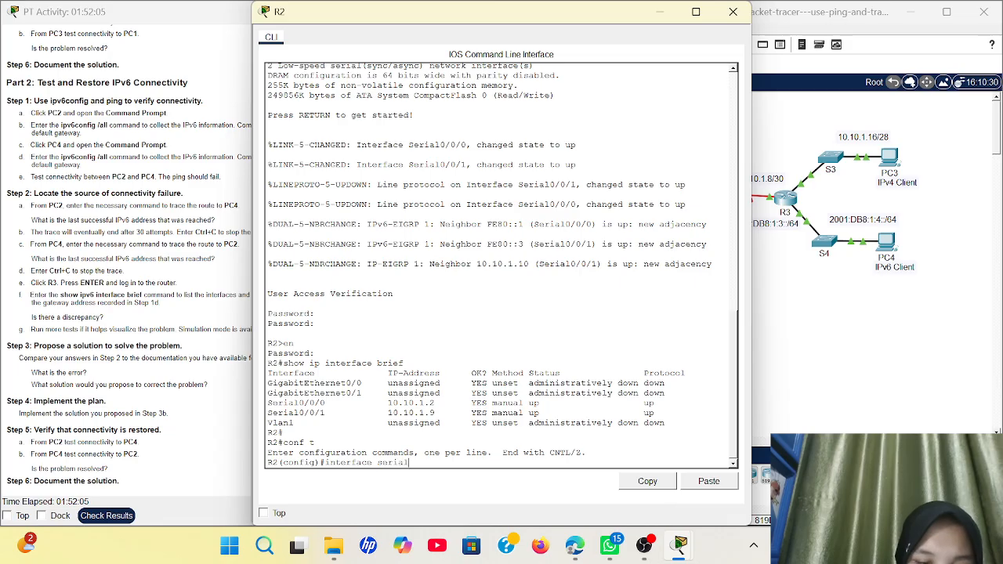
type("0/")
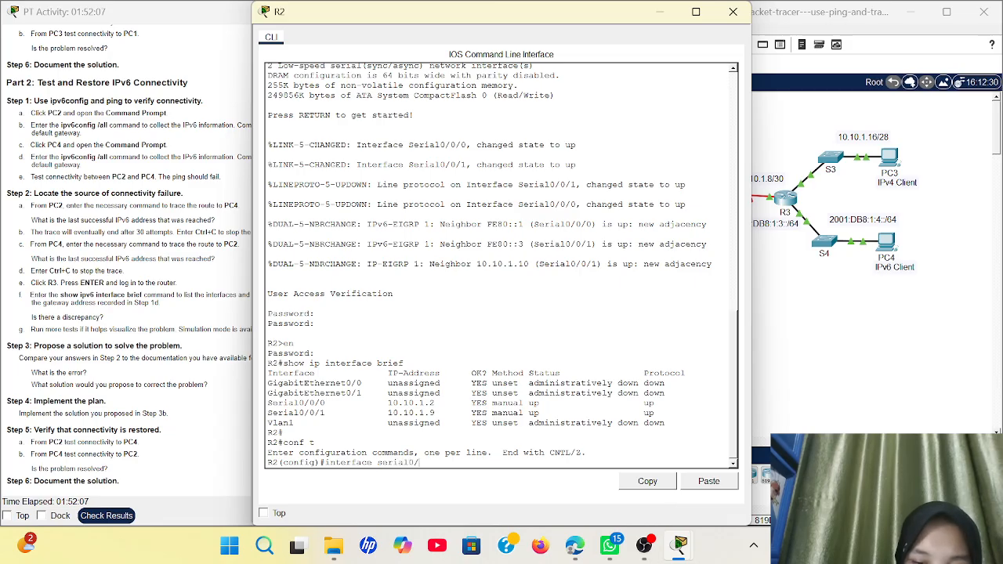
type("0/")
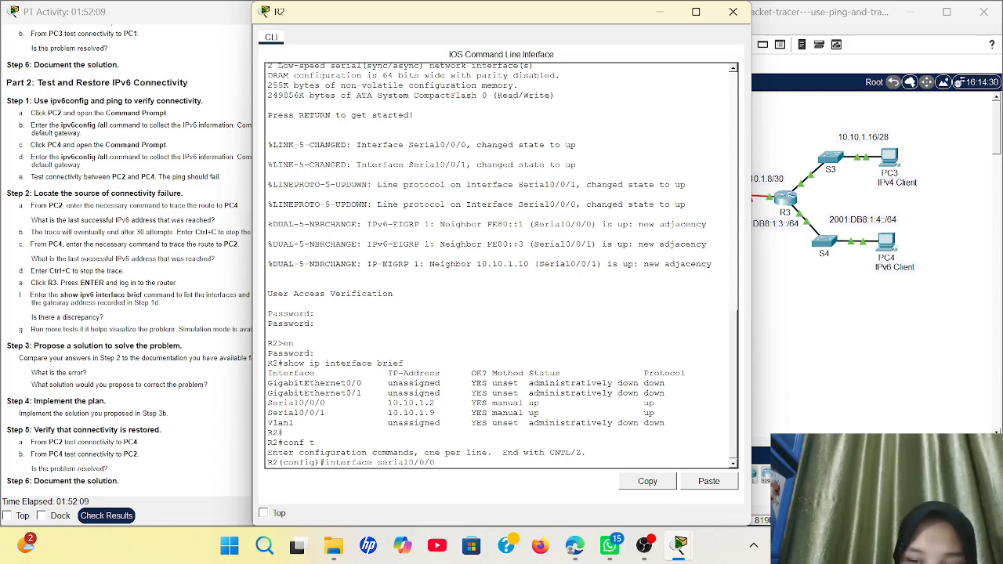
type("0")
key("Return")
type("ip")
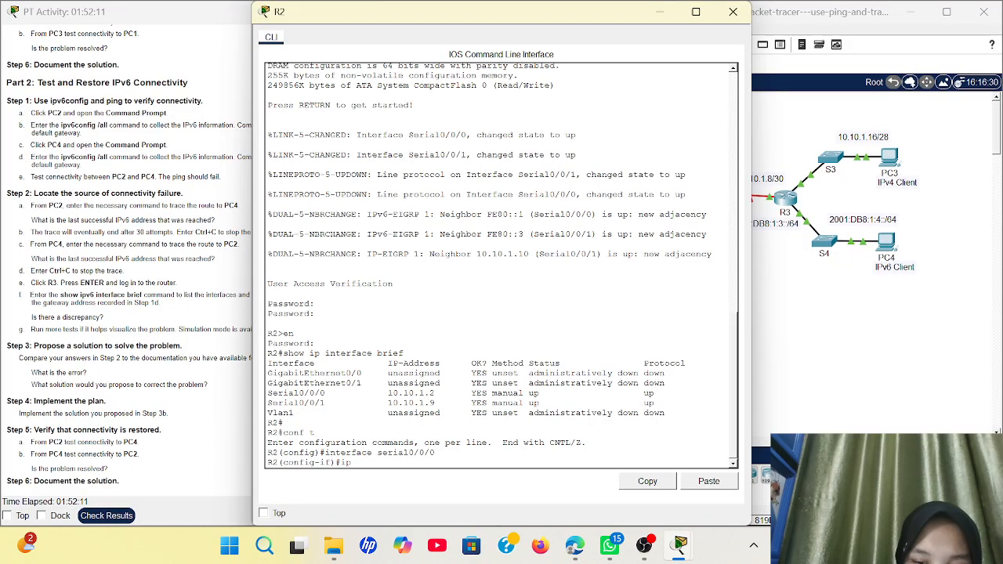
type(" address ")
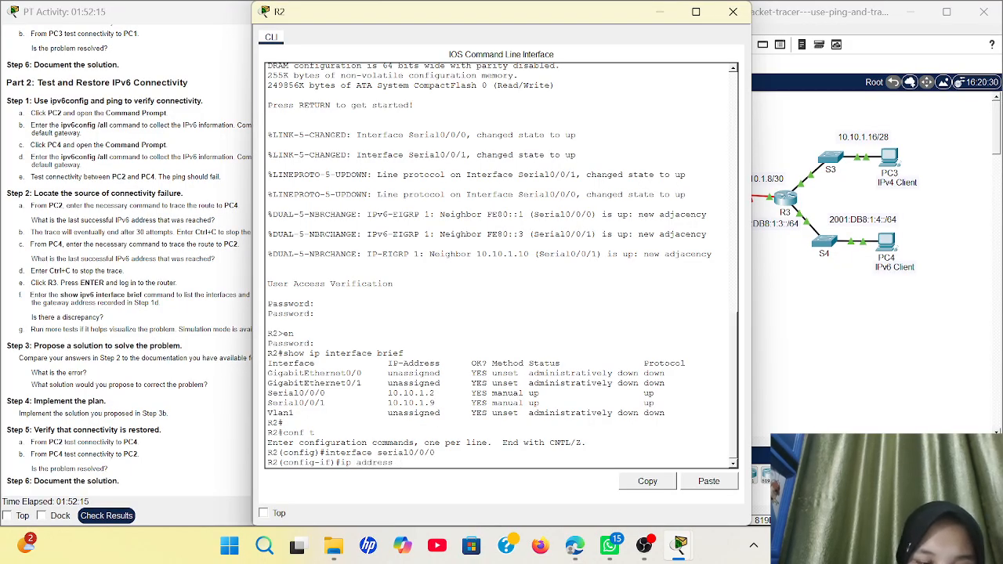
type("10.10")
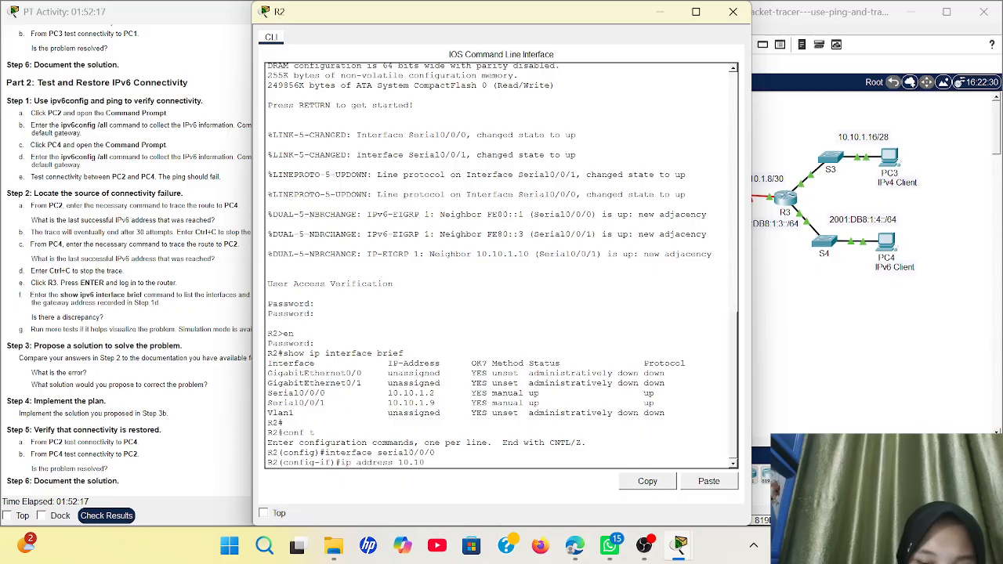
type(".1.5")
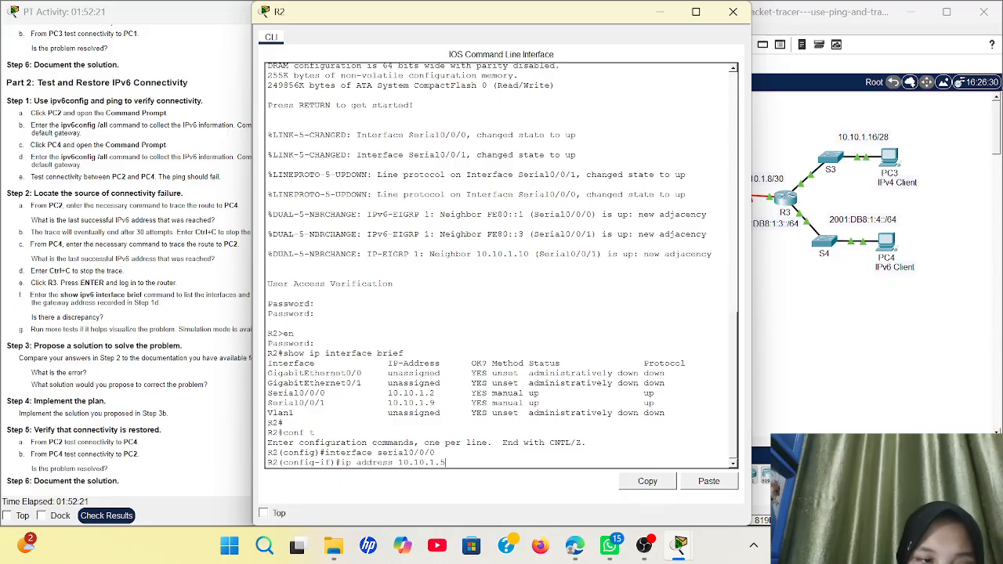
type(" 255")
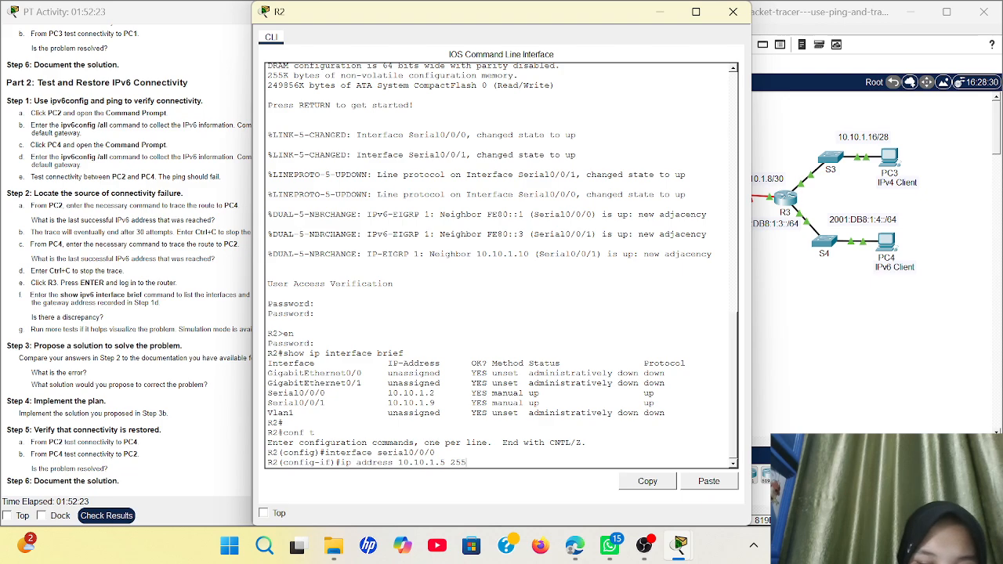
type(".255")
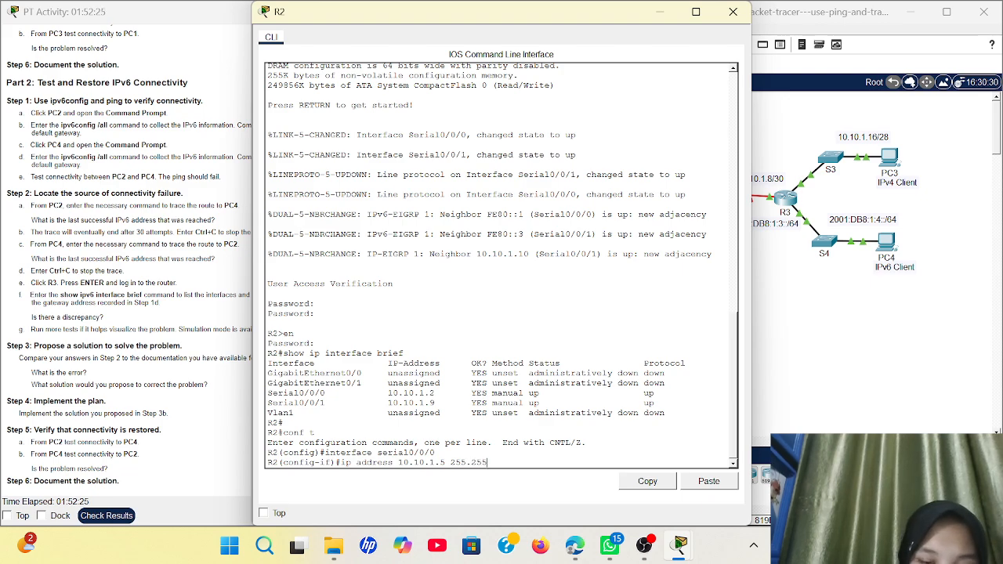
type(".255")
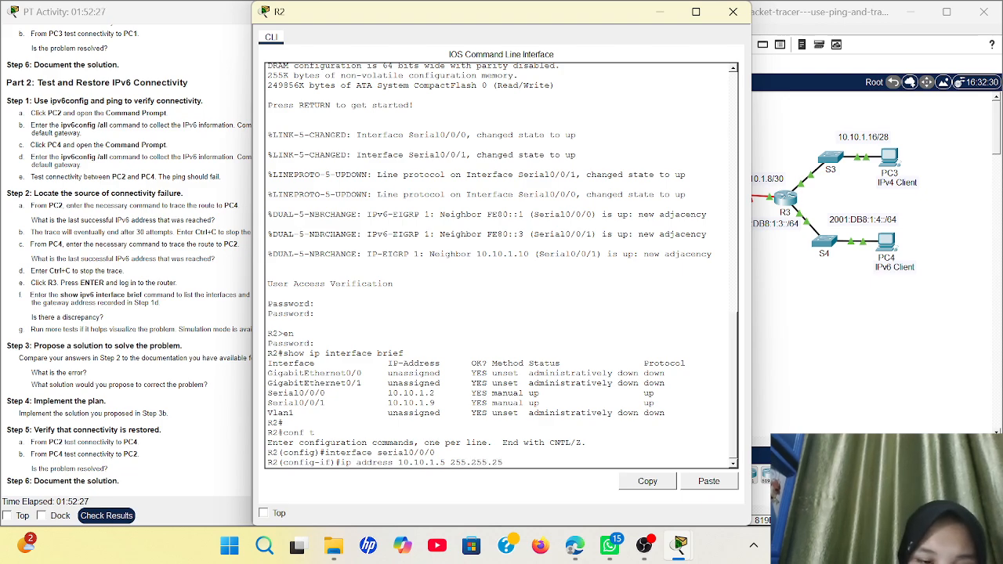
type(".26")
type("252")
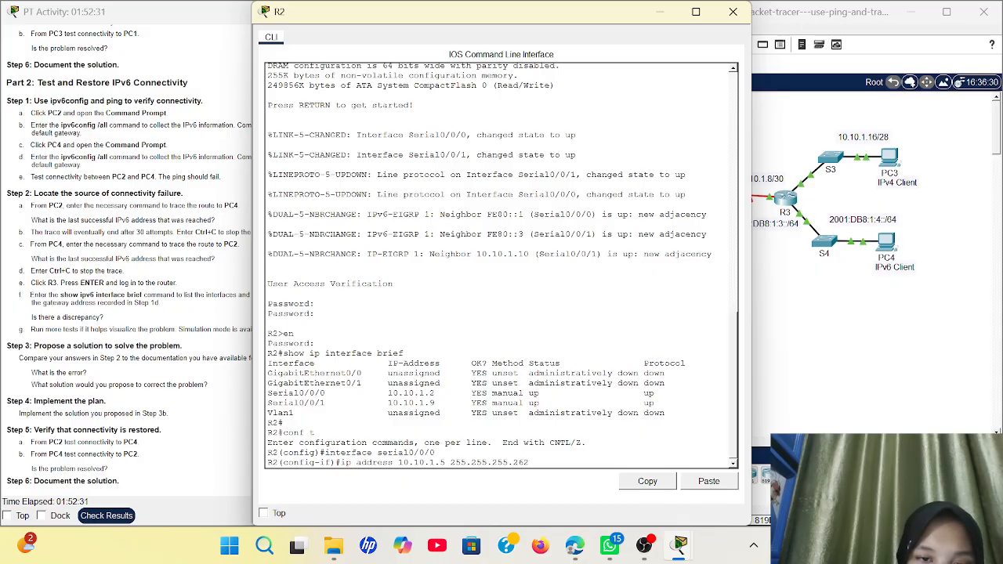
key("Return")
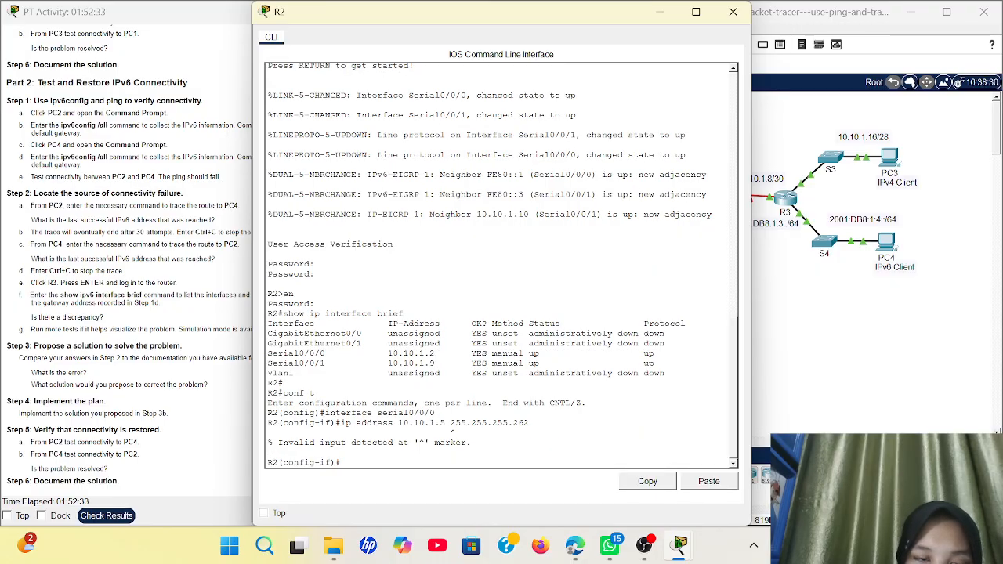
type("no sh")
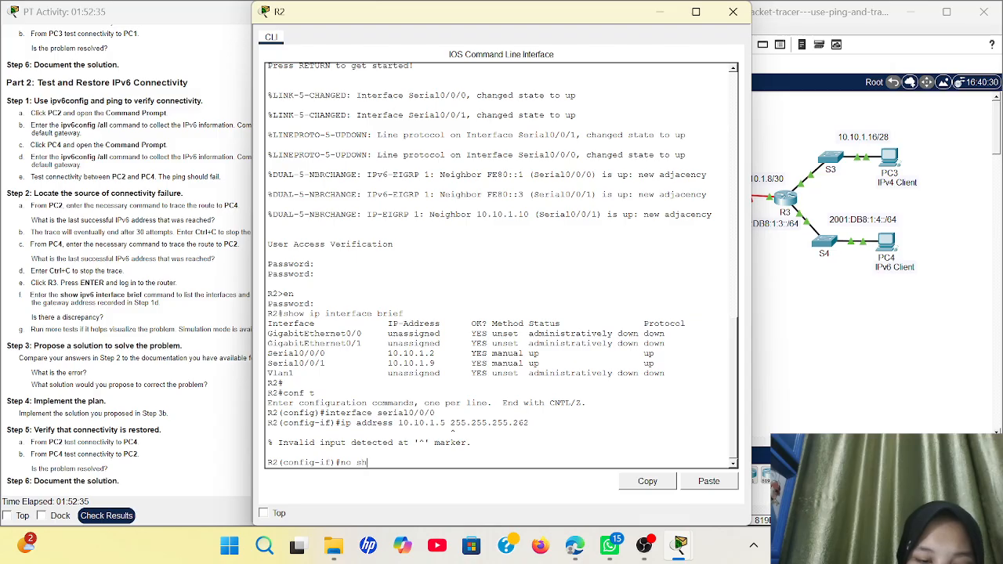
type("utdown")
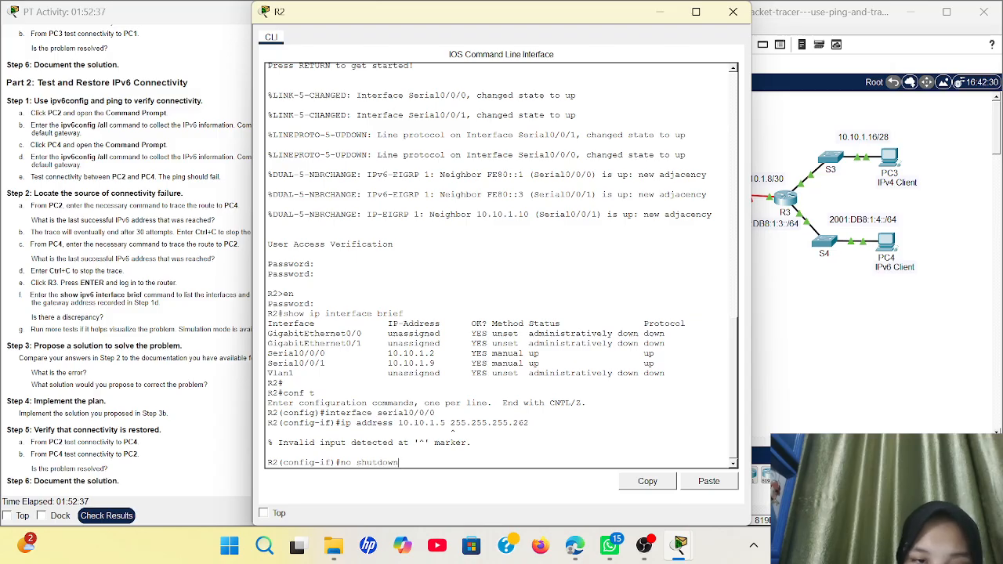
key("Return")
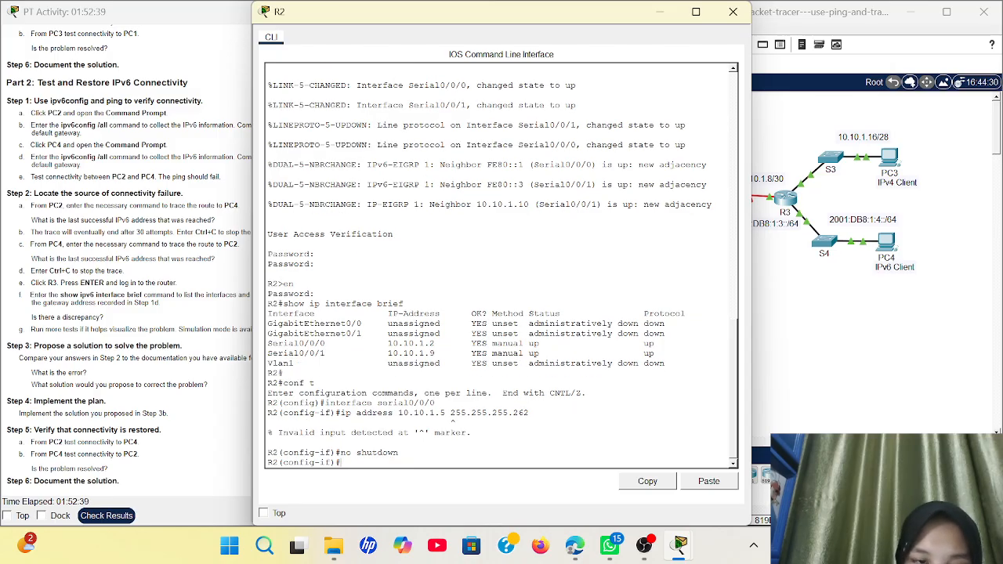
type("exit")
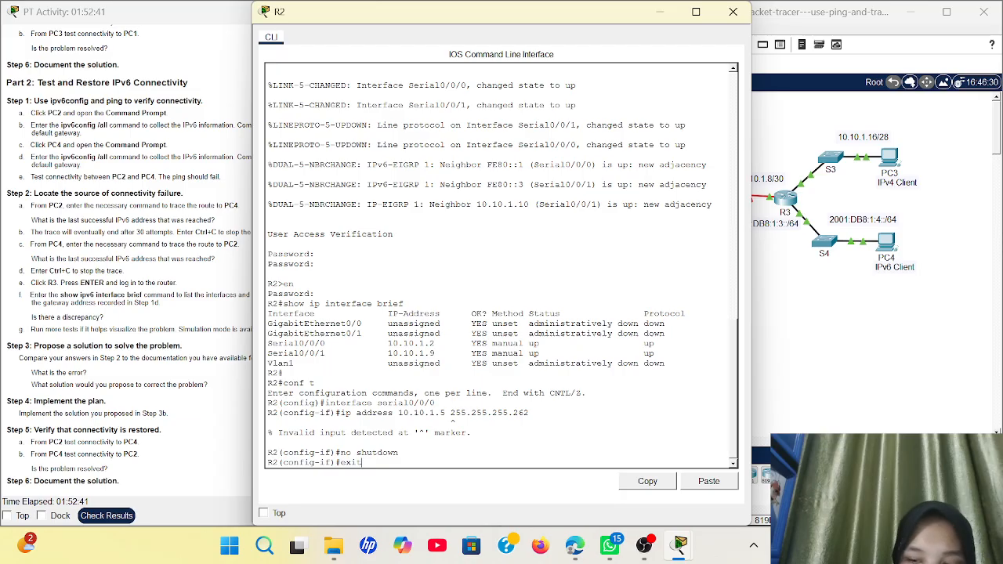
key("Return")
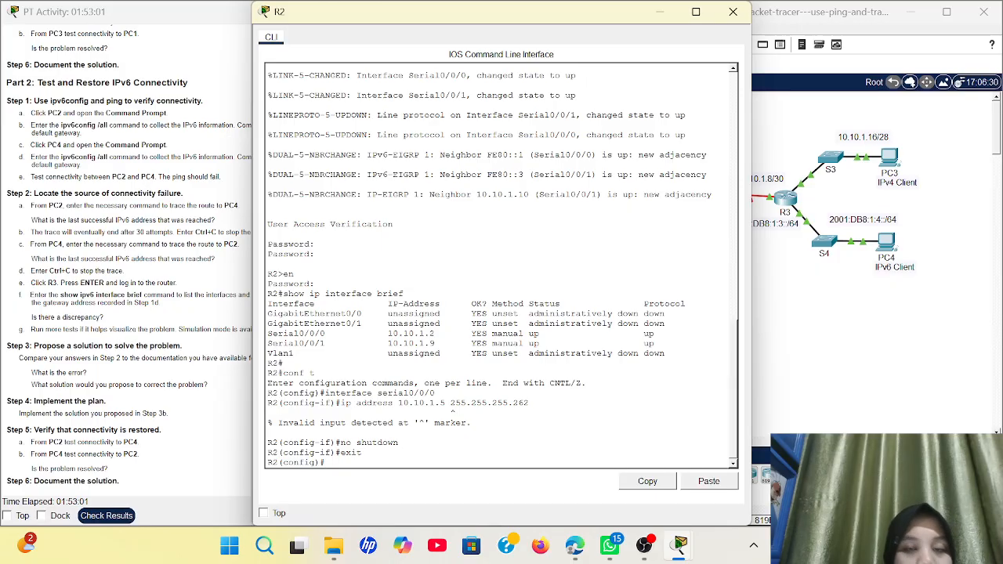
Hide R2's console to show the 13.2.7 topology and the Part 2 instructions
left_click(659, 11)
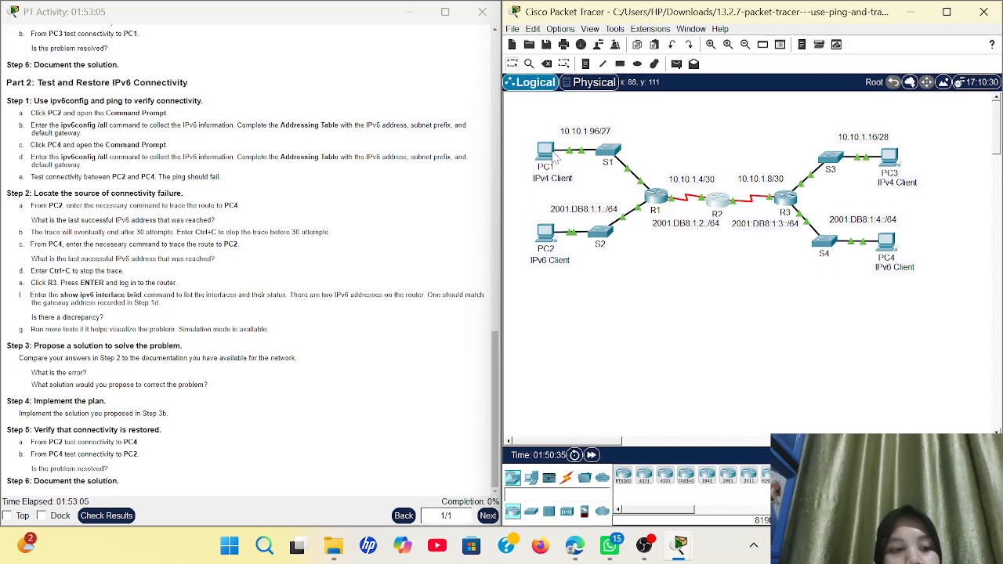
mouse_move(555, 157)
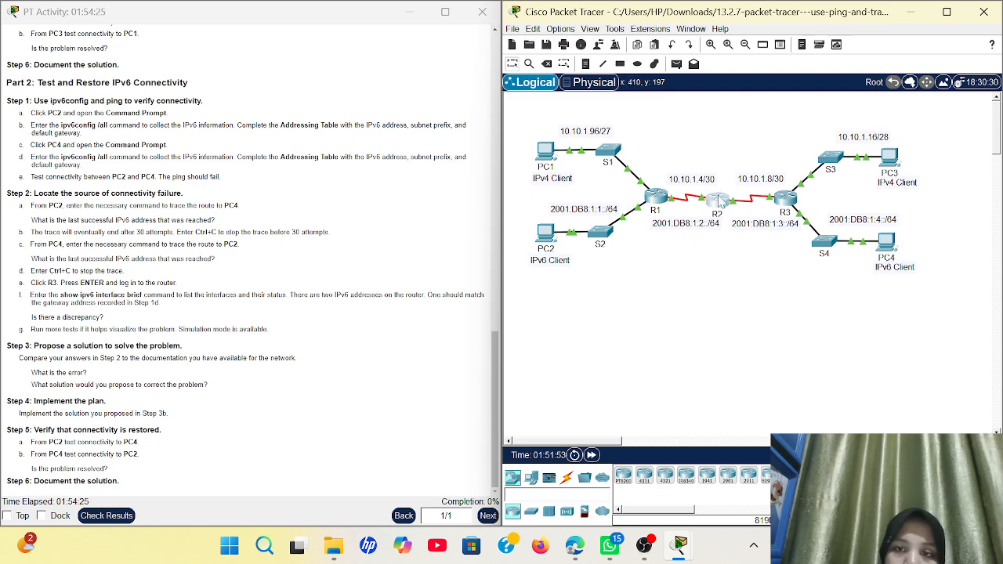
Reopen R2's console, exit configuration mode, and end the session at a login prompt
left_click(717, 200)
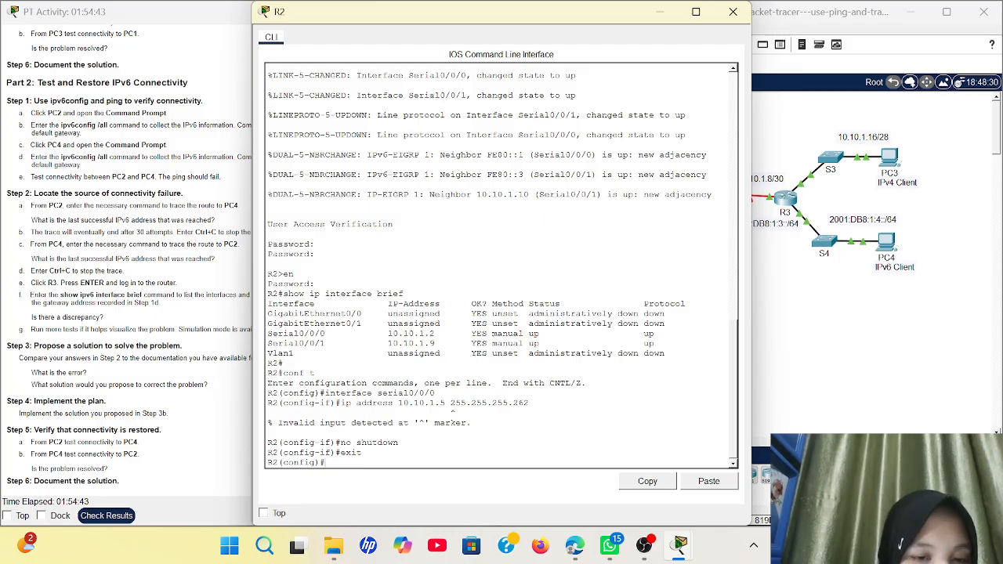
type("exit")
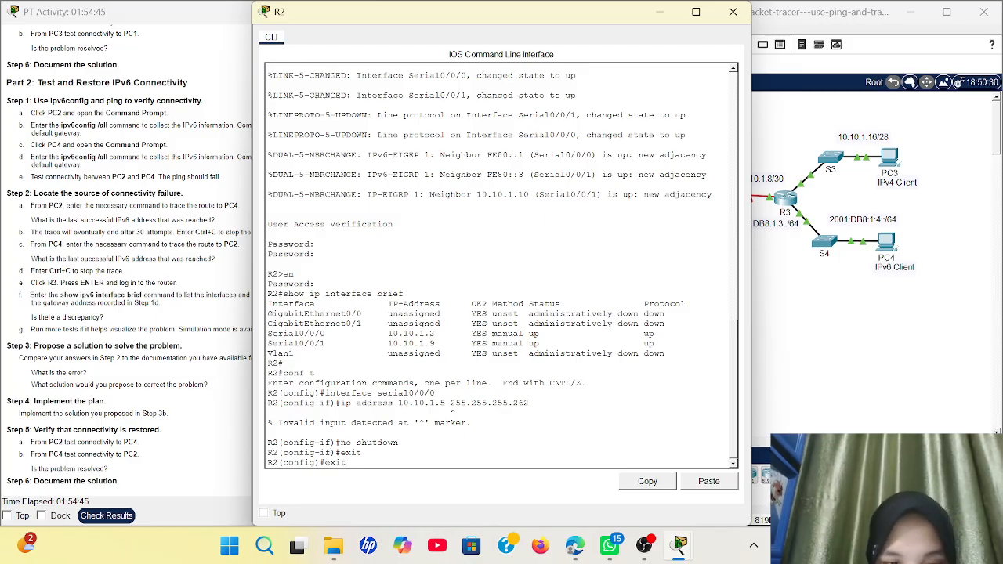
key("Return")
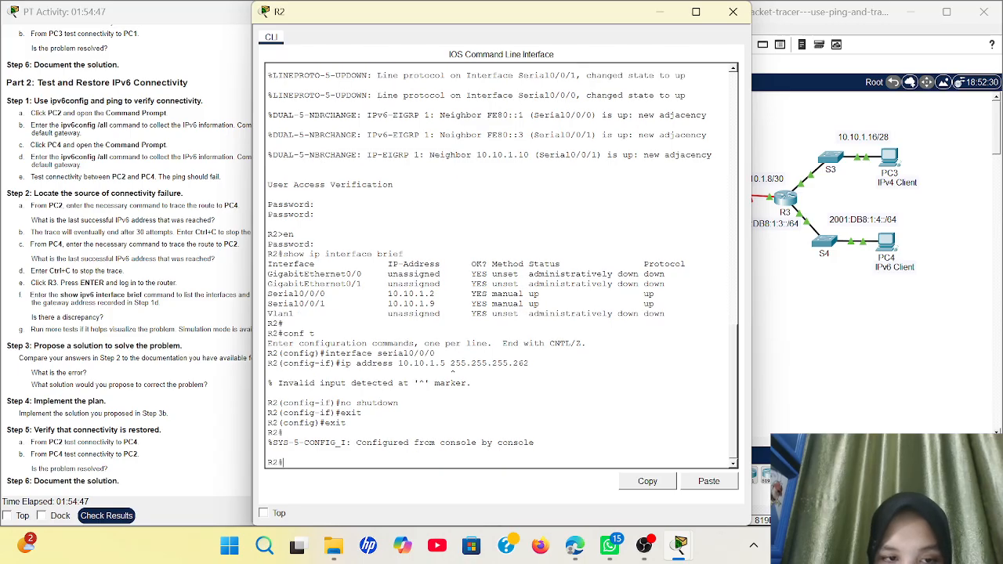
key("Return")
type("exit")
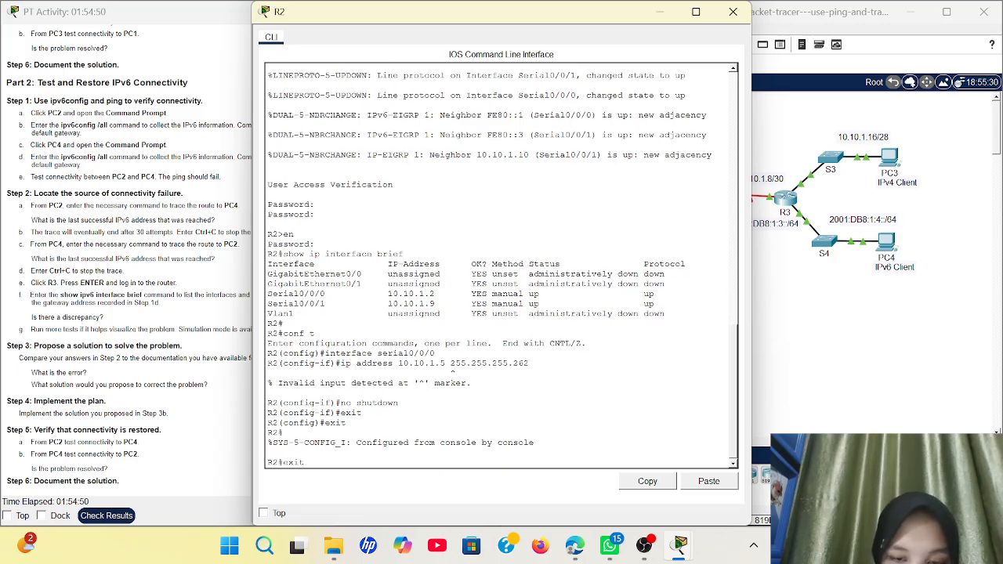
key("Return")
key("Return")
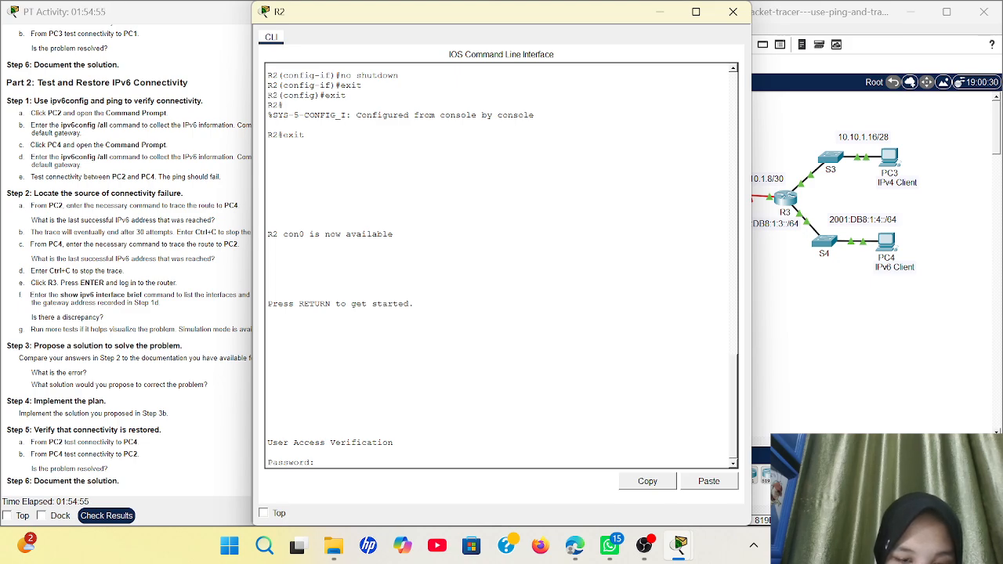
Log back into R2 and enter privileged mode with the enable password
key("Return")
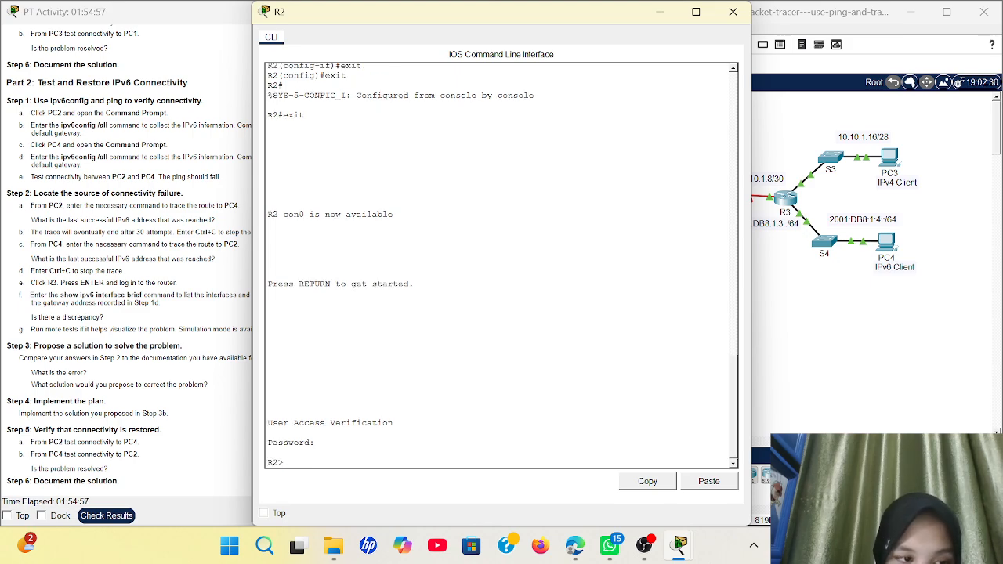
type("en")
key("Return")
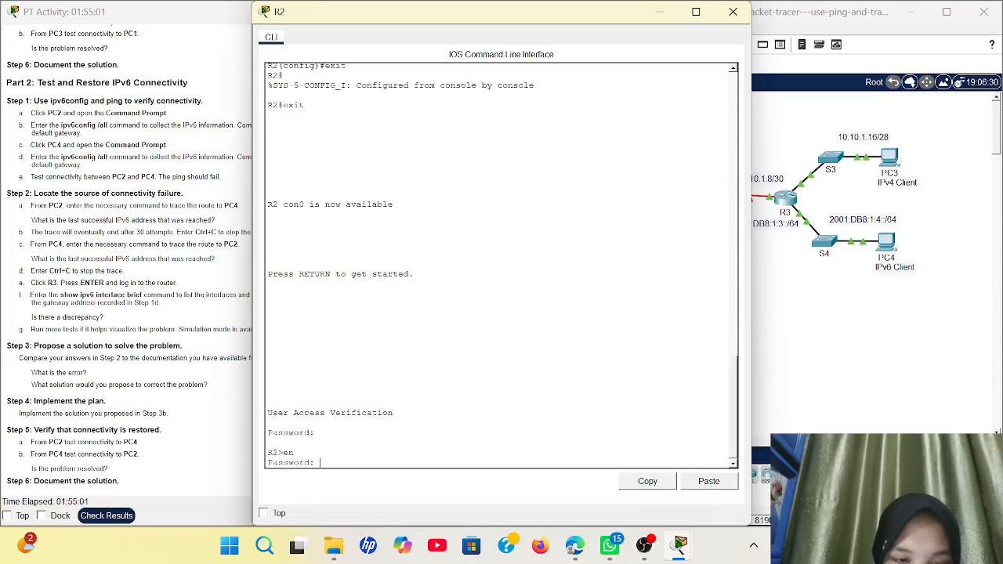
key("Return")
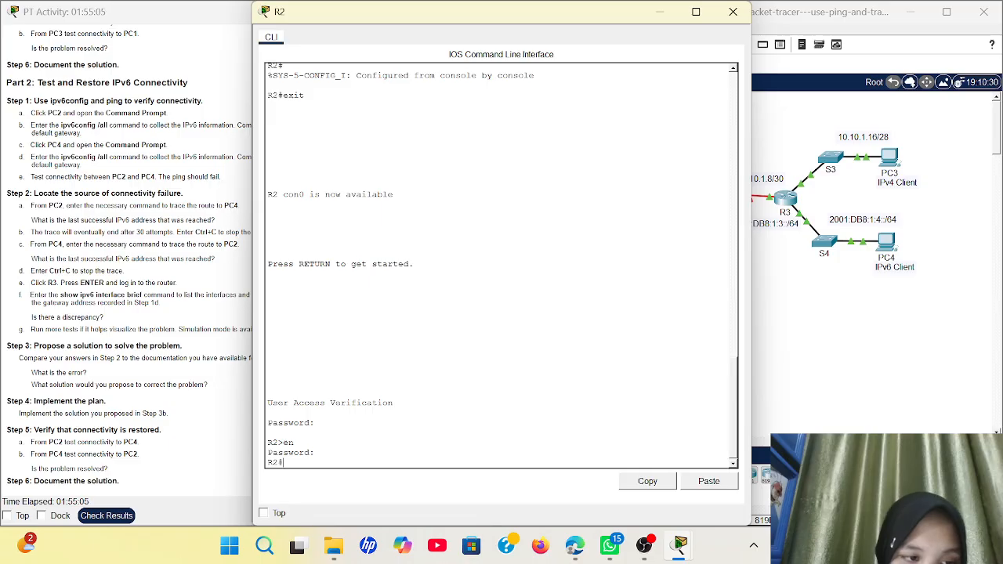
Enter Serial0/0/0 interface configuration and type ip address 10.10.1.5 255.255.255.252
type("co")
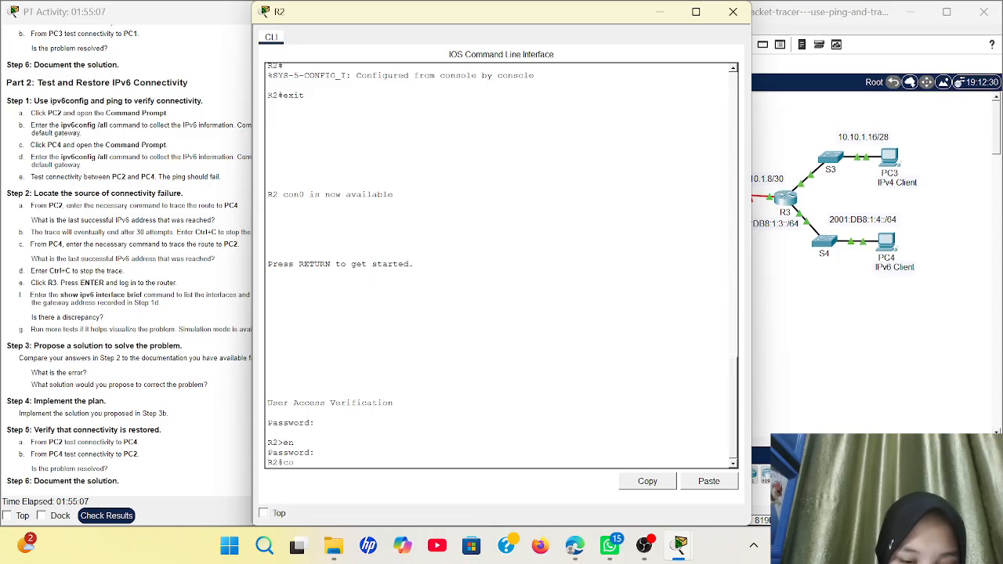
type("nf t")
key("Return")
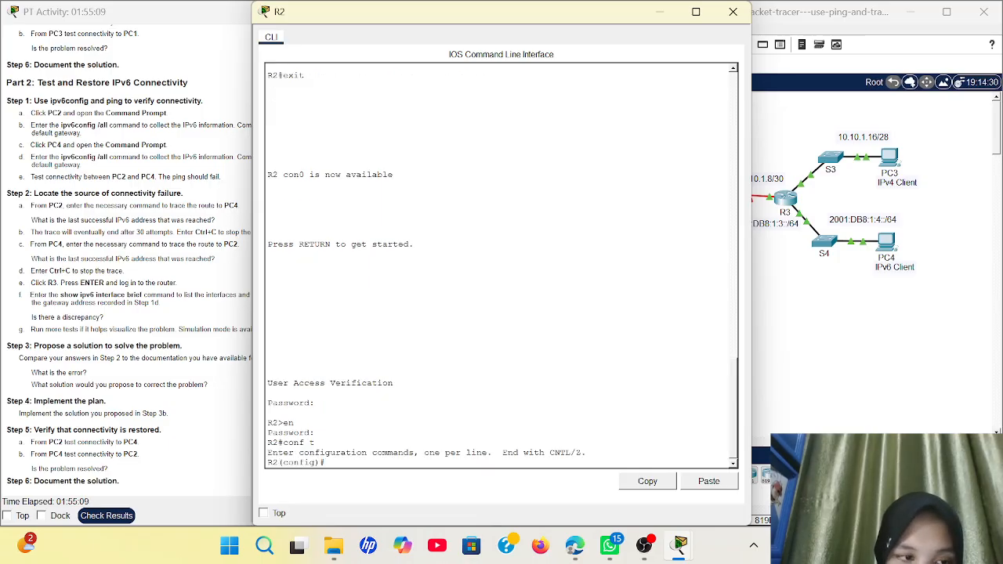
type("inte")
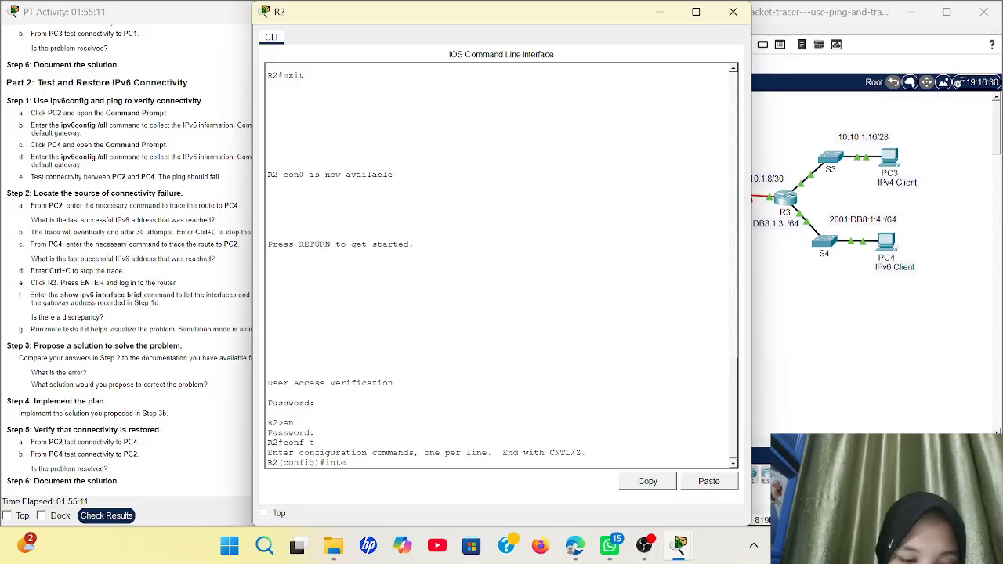
type("rface")
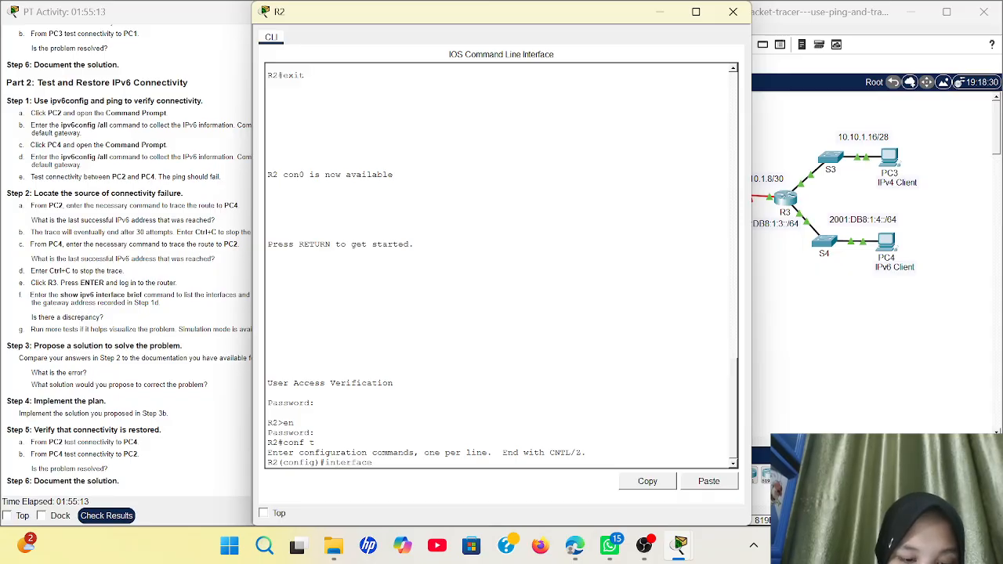
type(" serial")
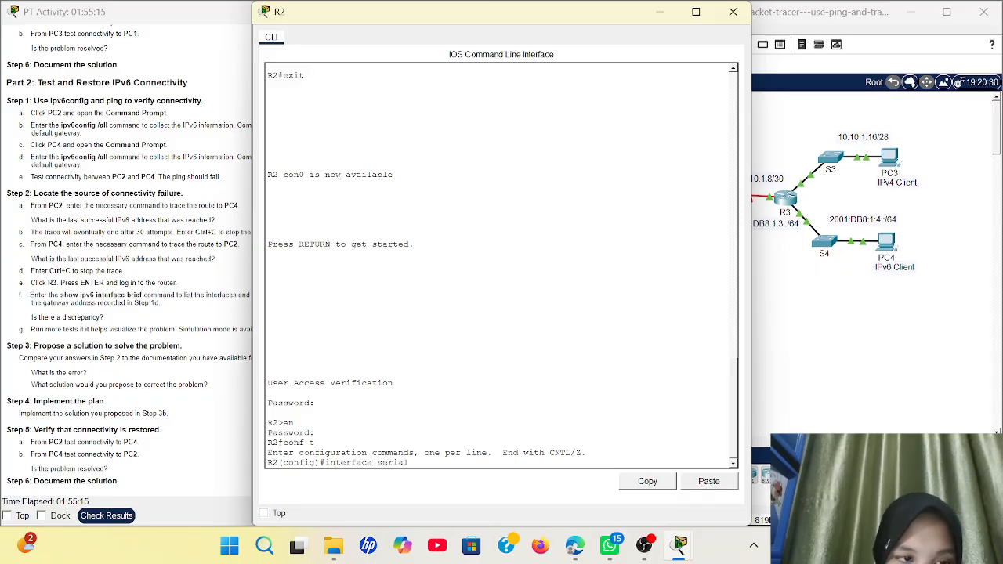
type("0/0")
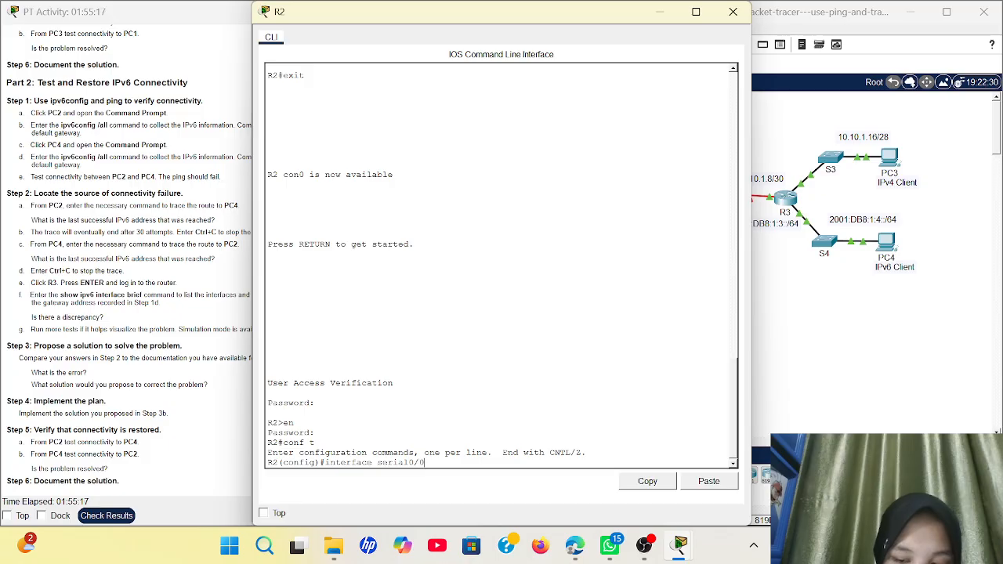
type("/0")
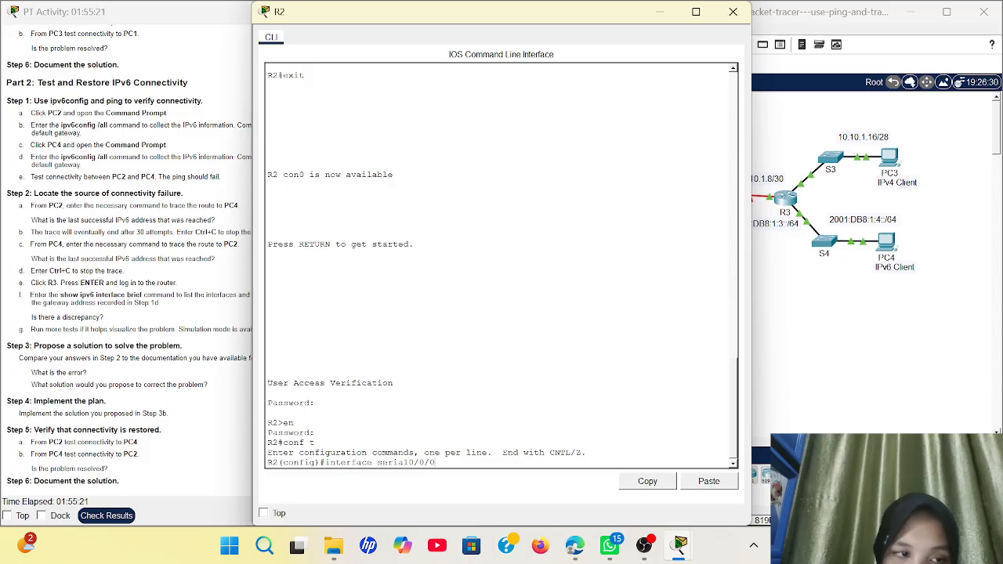
key("Return")
type("ip")
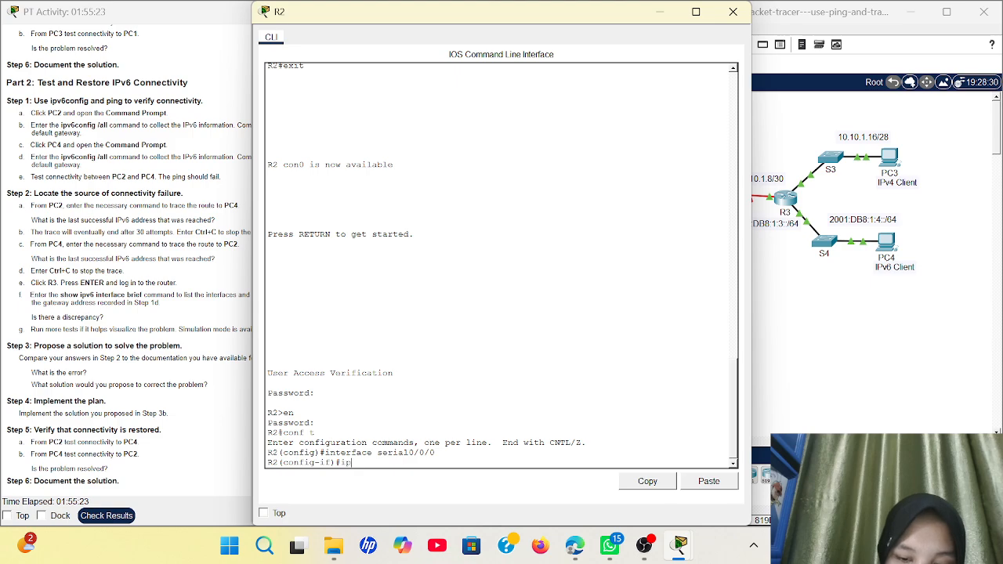
type(" address")
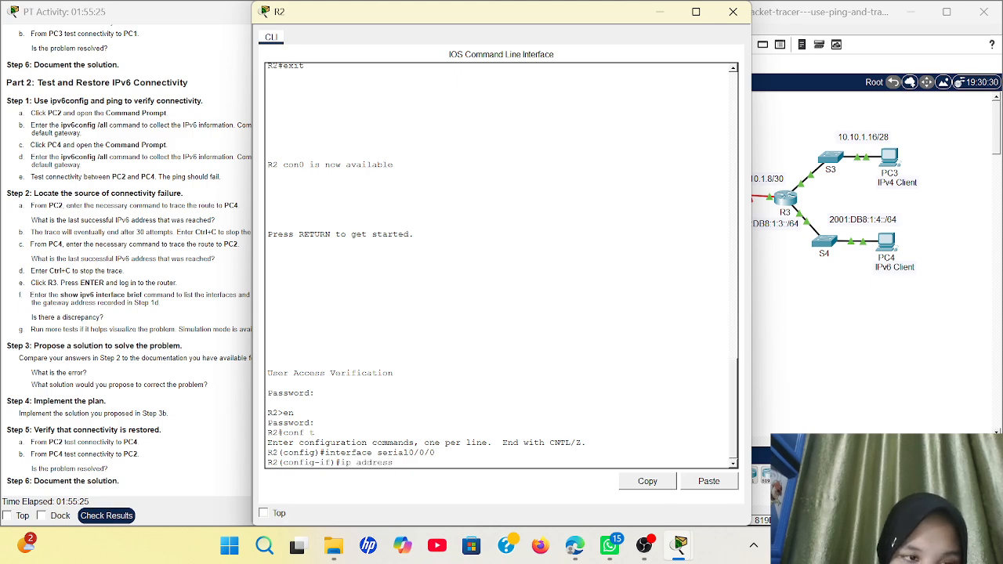
type(" 10.")
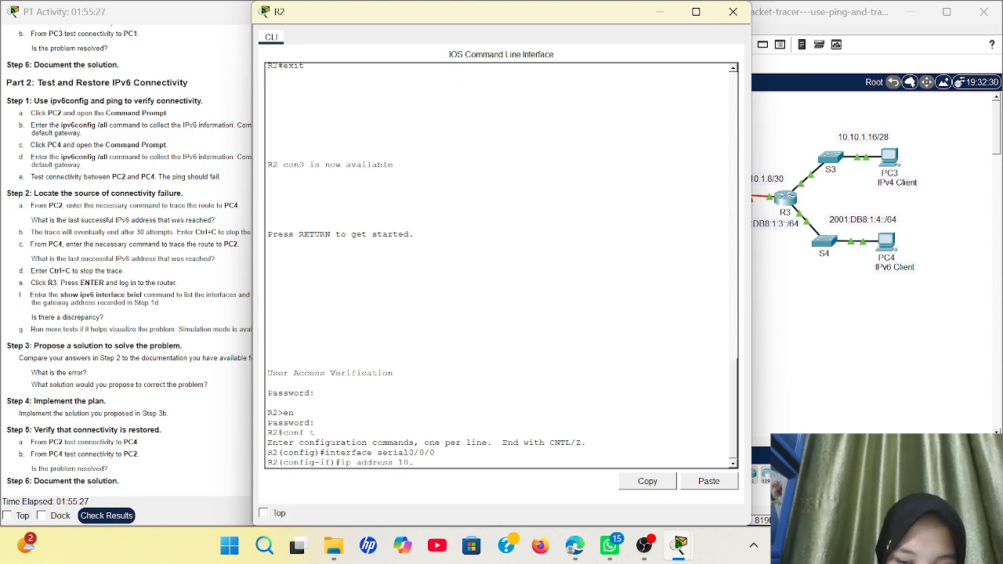
type("10.")
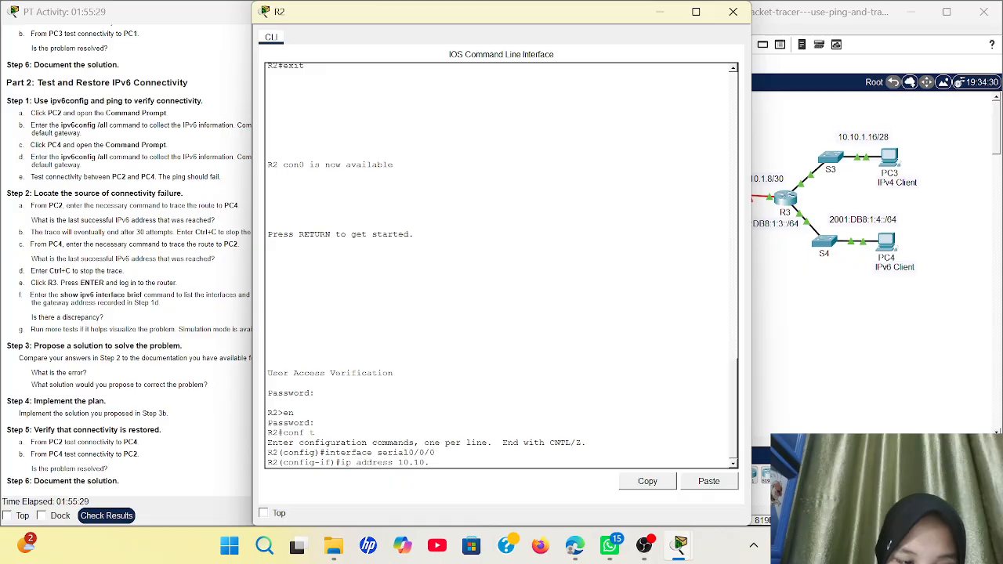
type("1.5")
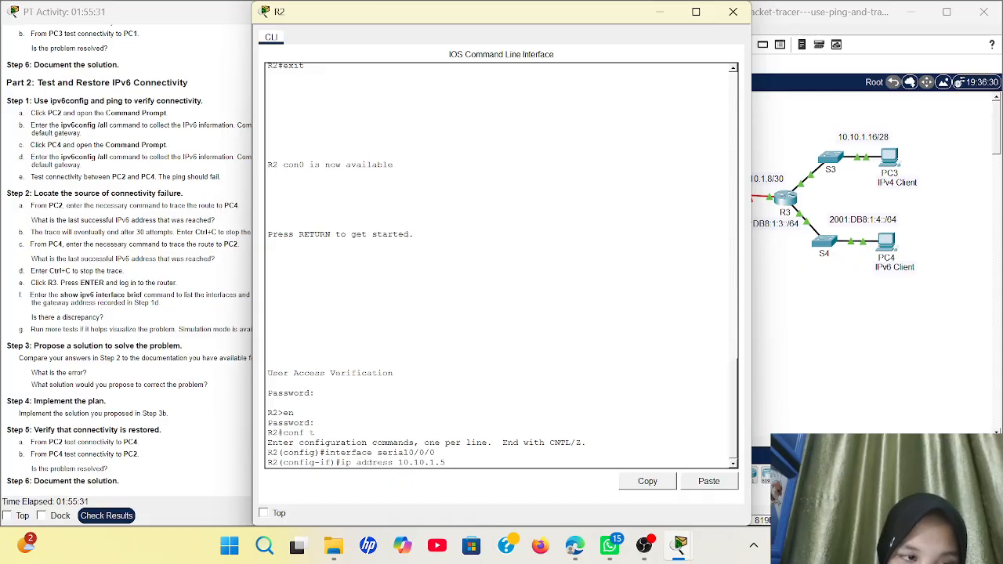
type(" 255")
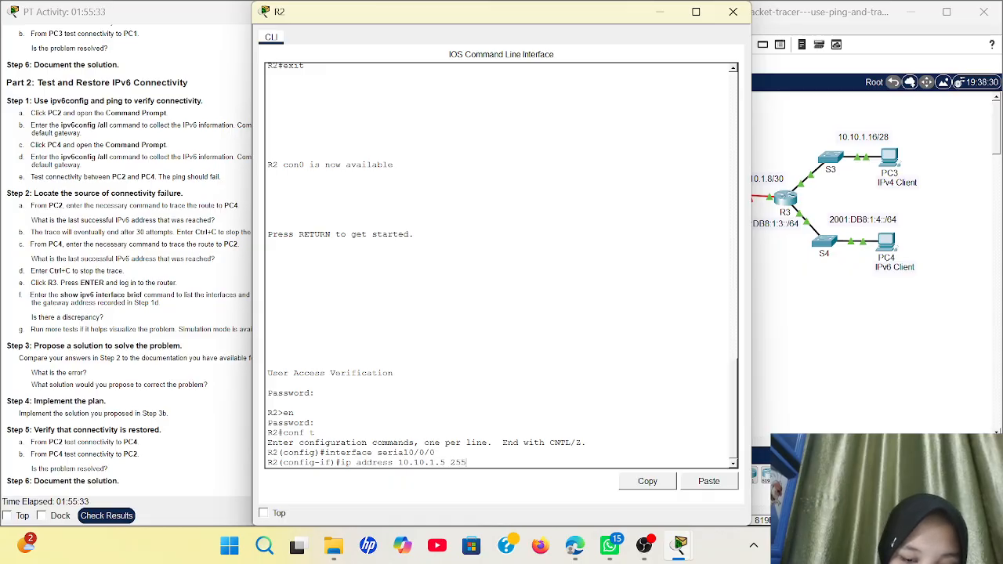
type(".255.2")
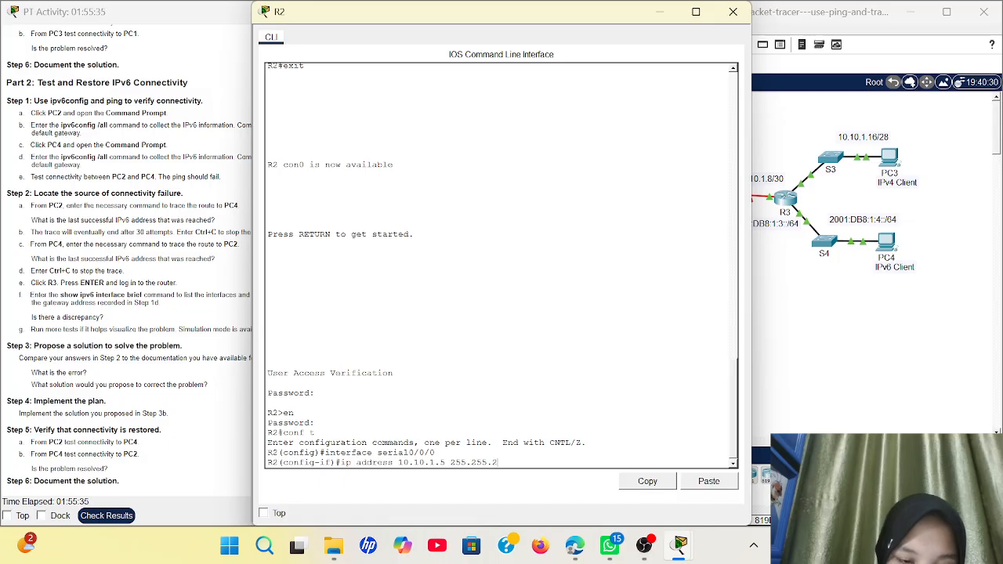
type("555.")
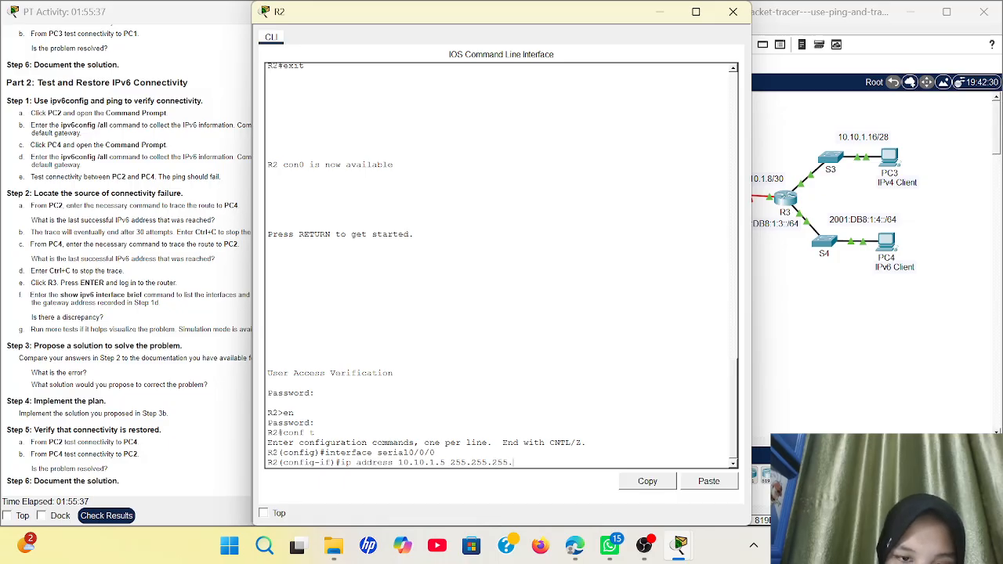
type("252")
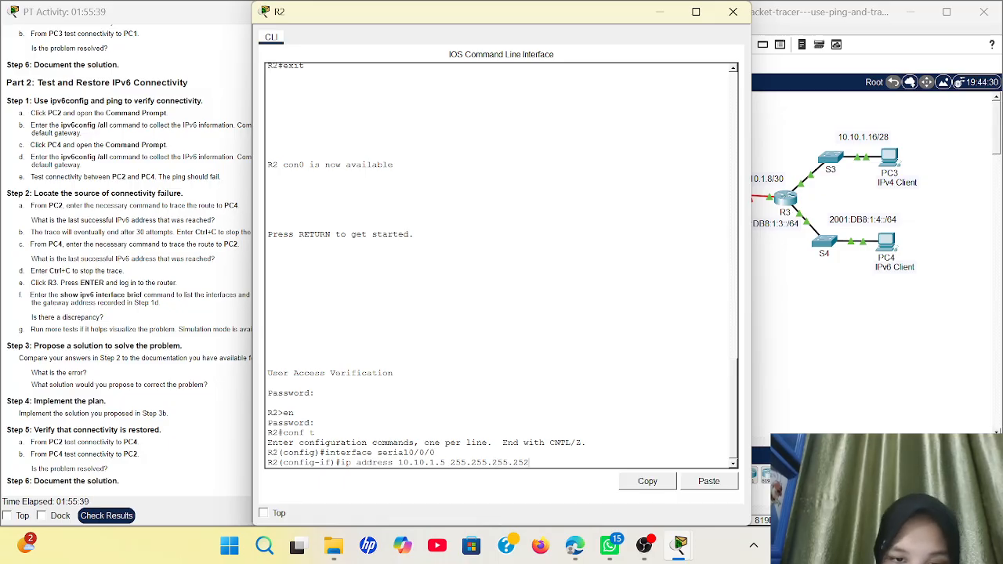
Apply 10.10.1.5 255.255.255.252 to R2's Serial0/0/0 and scroll back through the console output
key("Return")
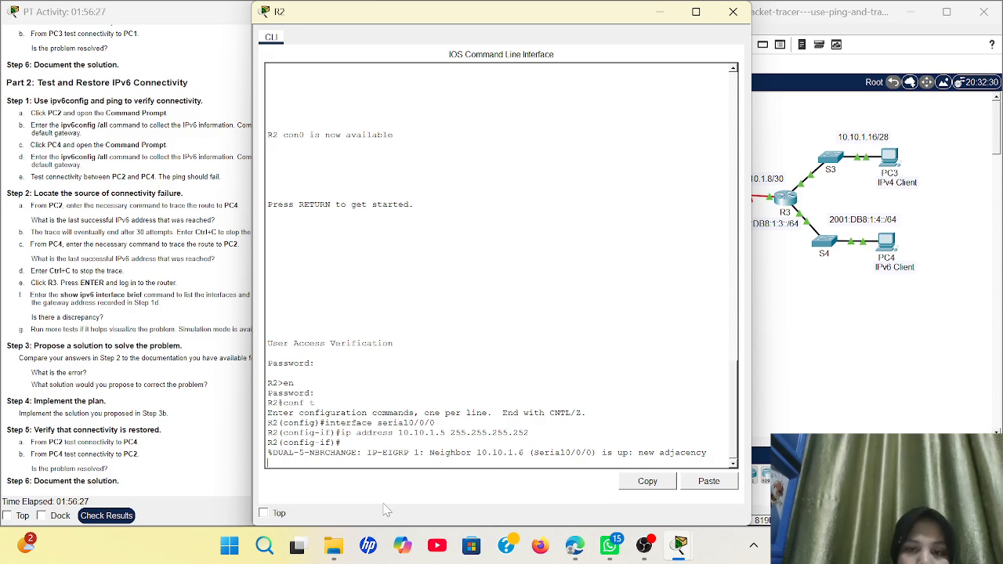
key("Return")
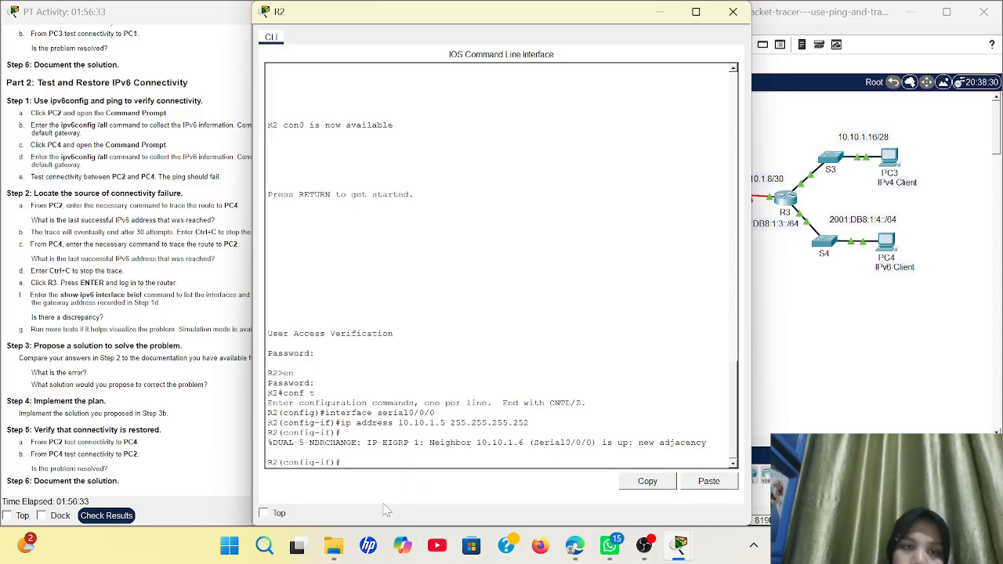
scroll(502, 267, "up", 11)
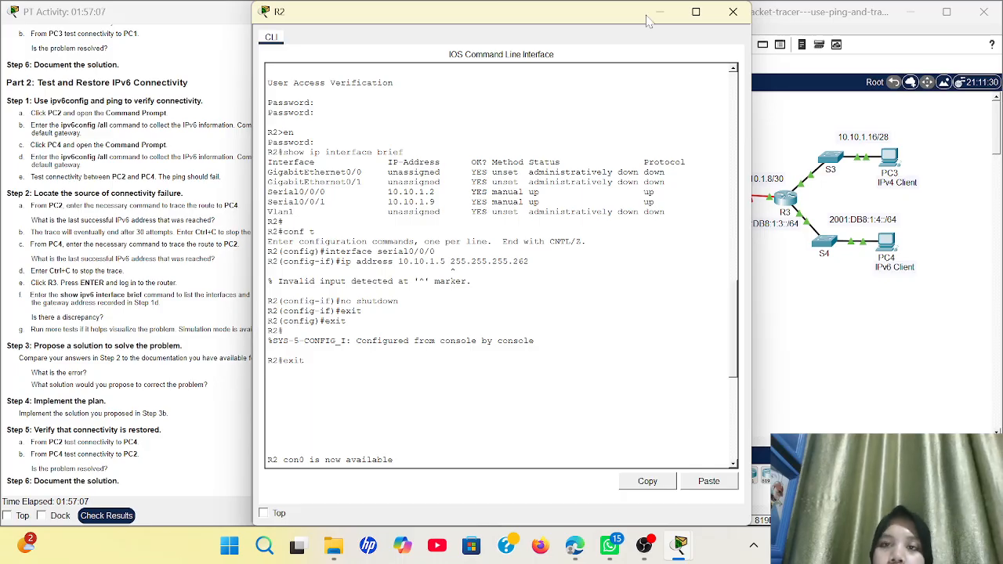
Close R2's console and bring up PC4's IP Configuration showing IPv6 gateway FE80::2
left_click(749, 12)
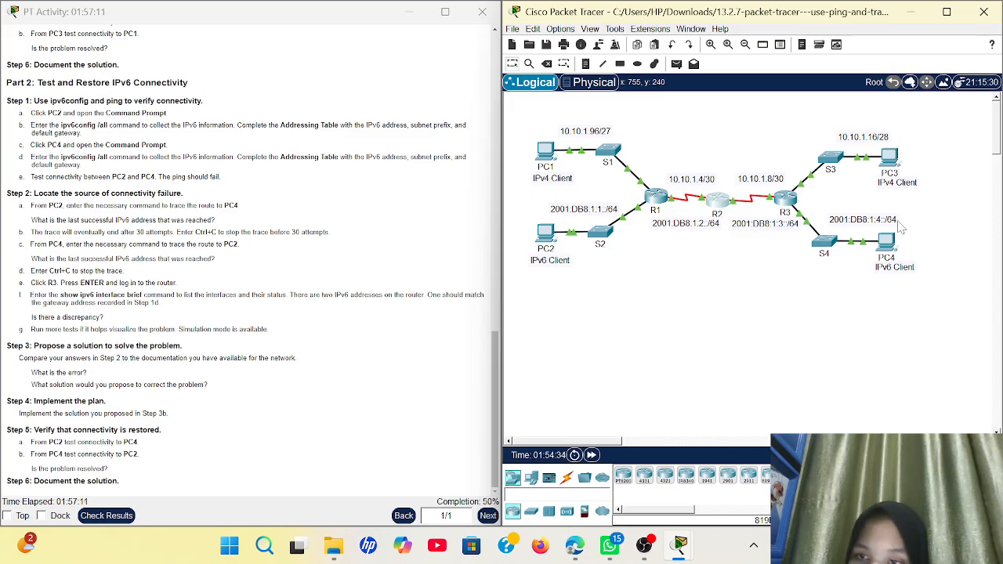
left_click(891, 248)
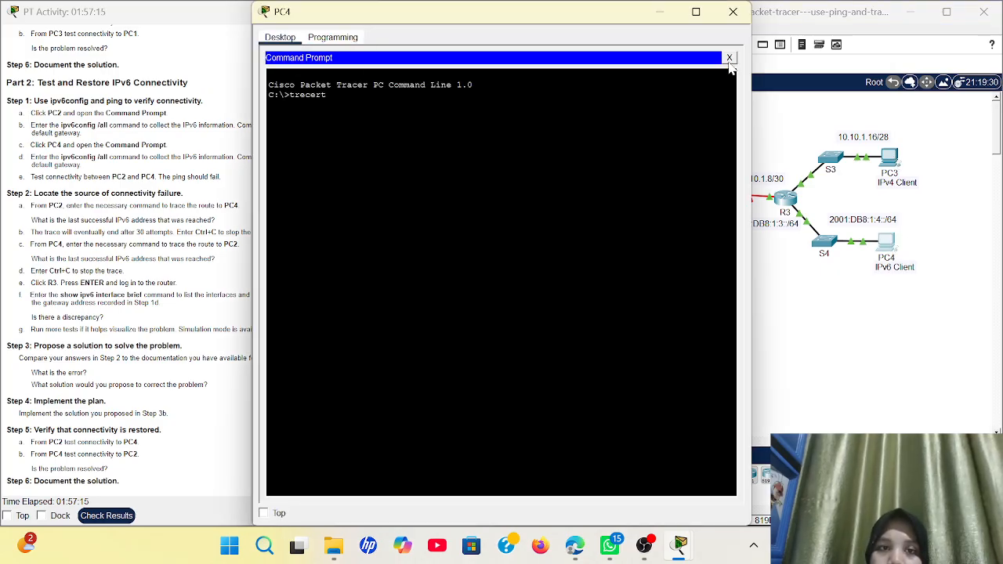
left_click(729, 59)
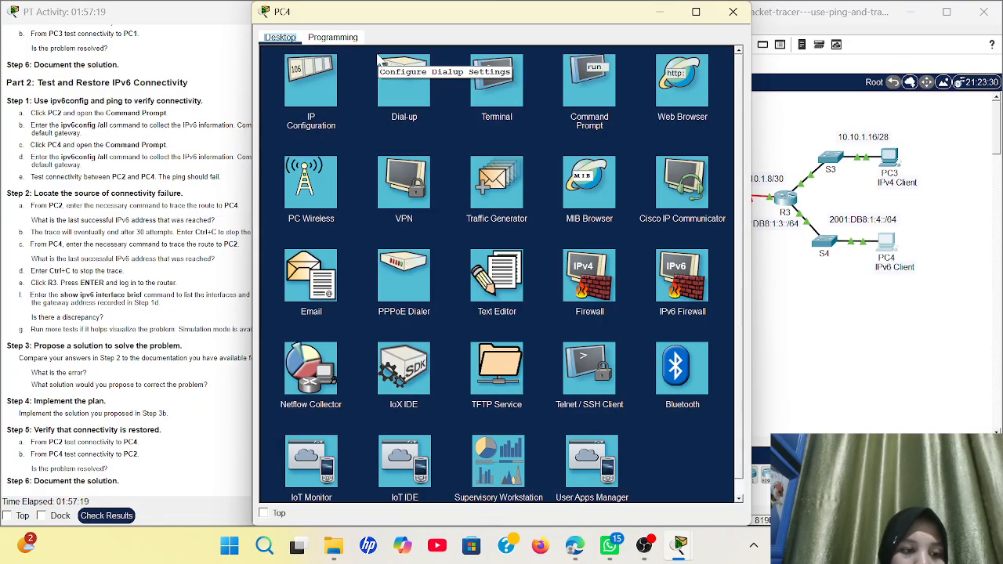
left_click(313, 82)
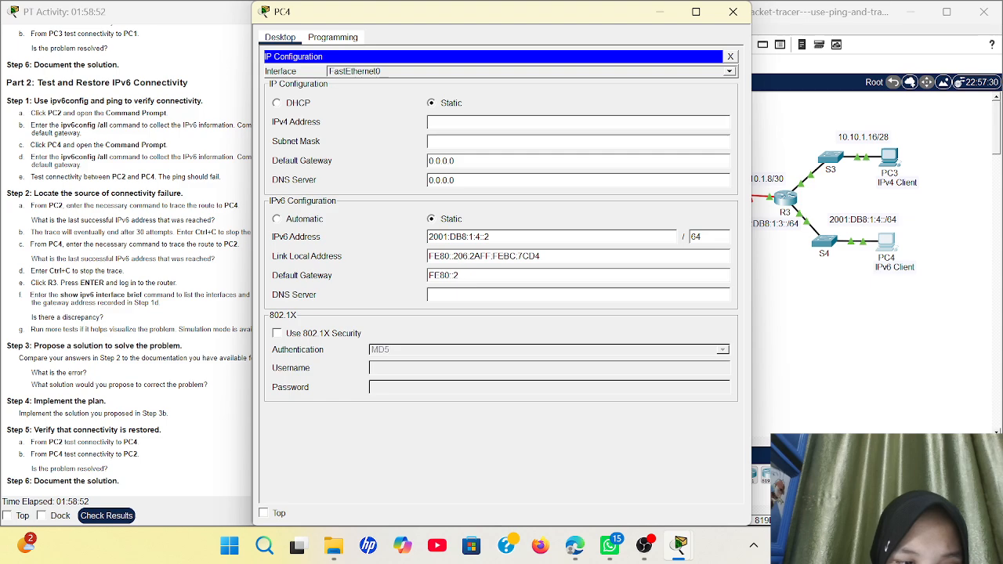
Replace the trailing 2 in PC4's IPv6 default gateway with 3, making it FE80::3
key("BackSpace")
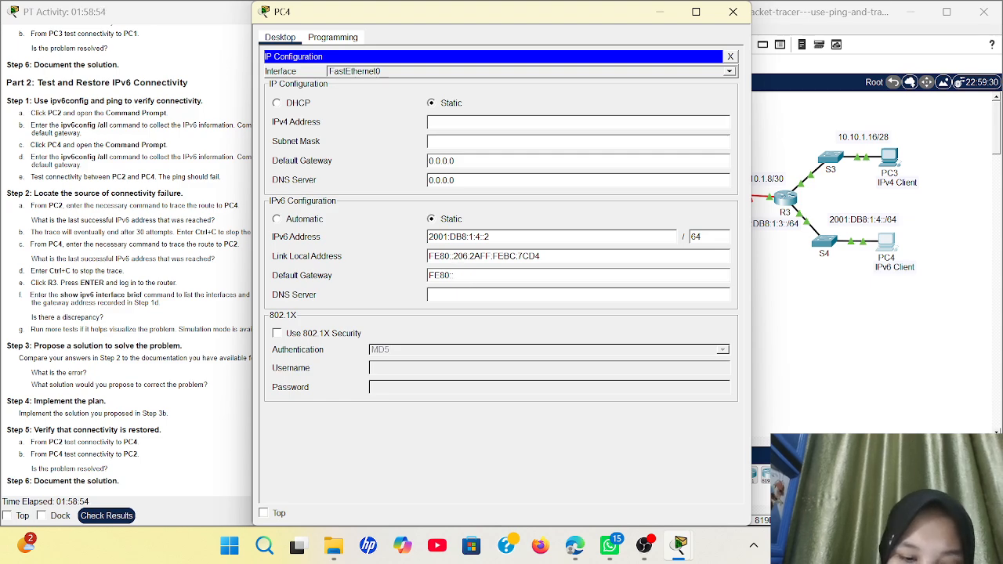
type("3")
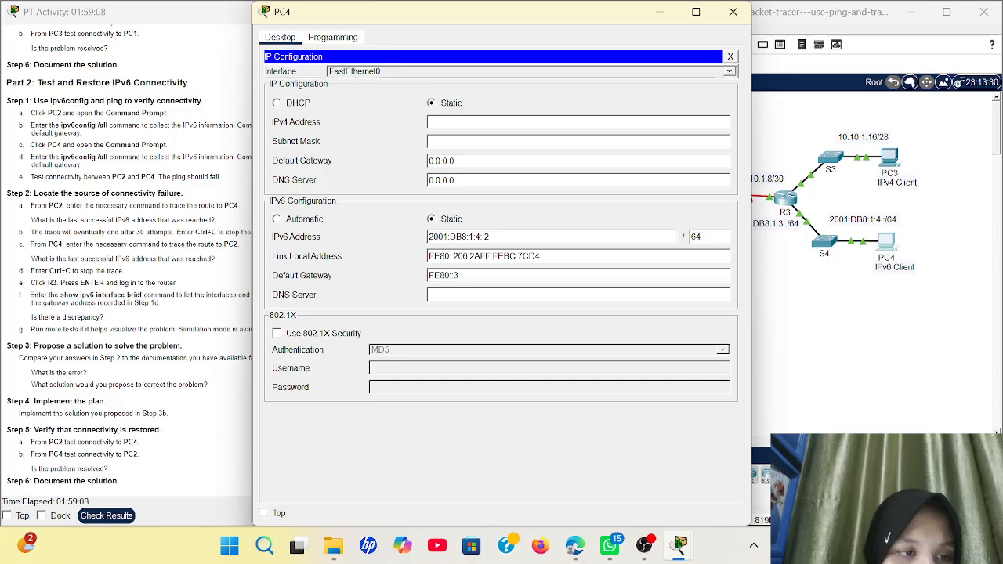
Close PC4's window, confirm Completion: 100% in the PT Activity window, and bring OBS Studio forward
left_click(735, 11)
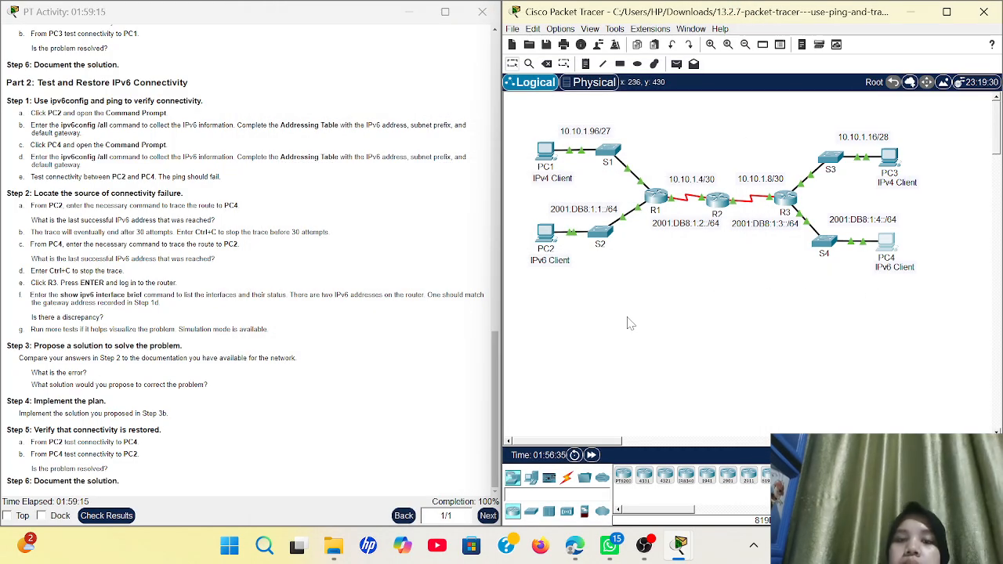
left_click(403, 138)
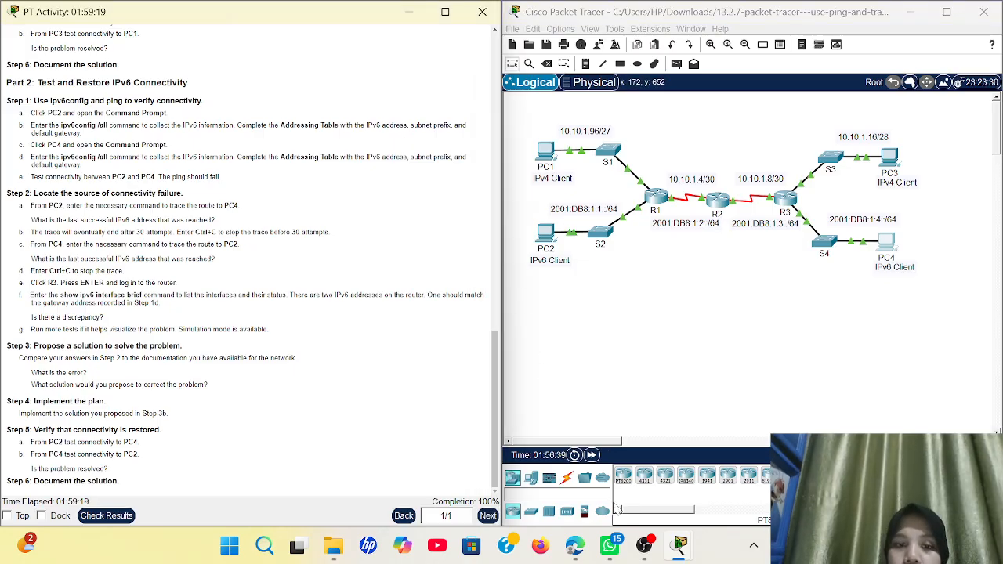
mouse_move(650, 554)
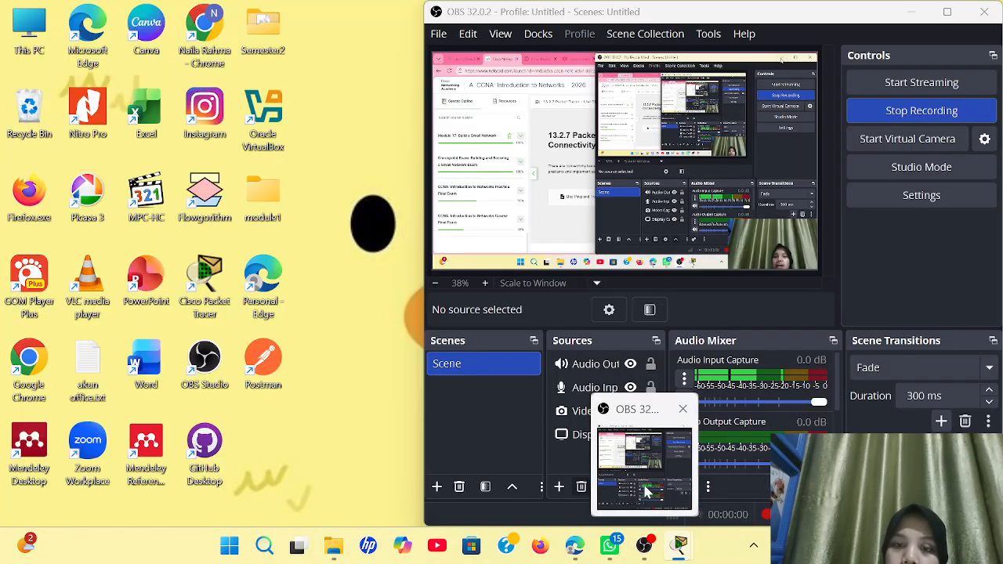
left_click(643, 482)
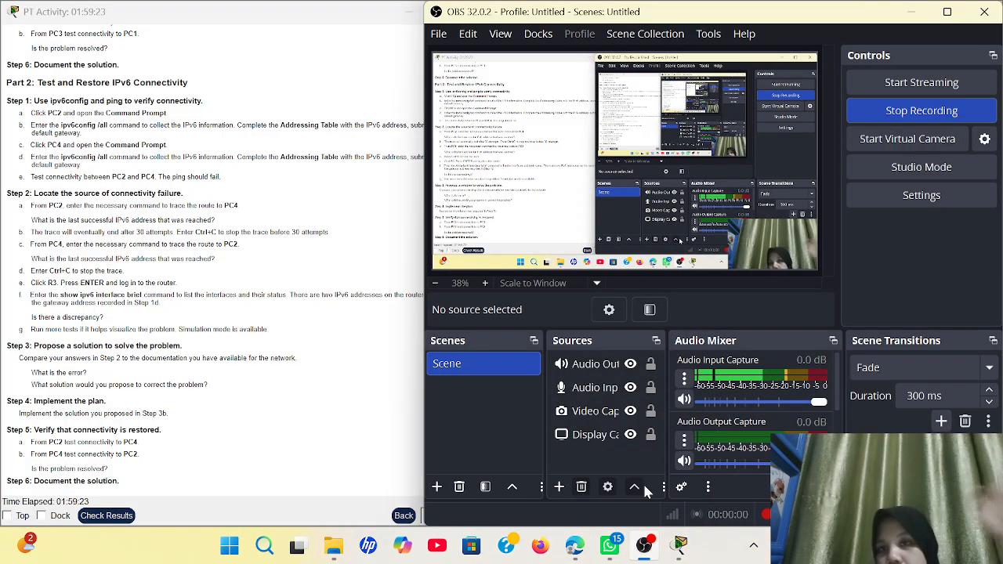